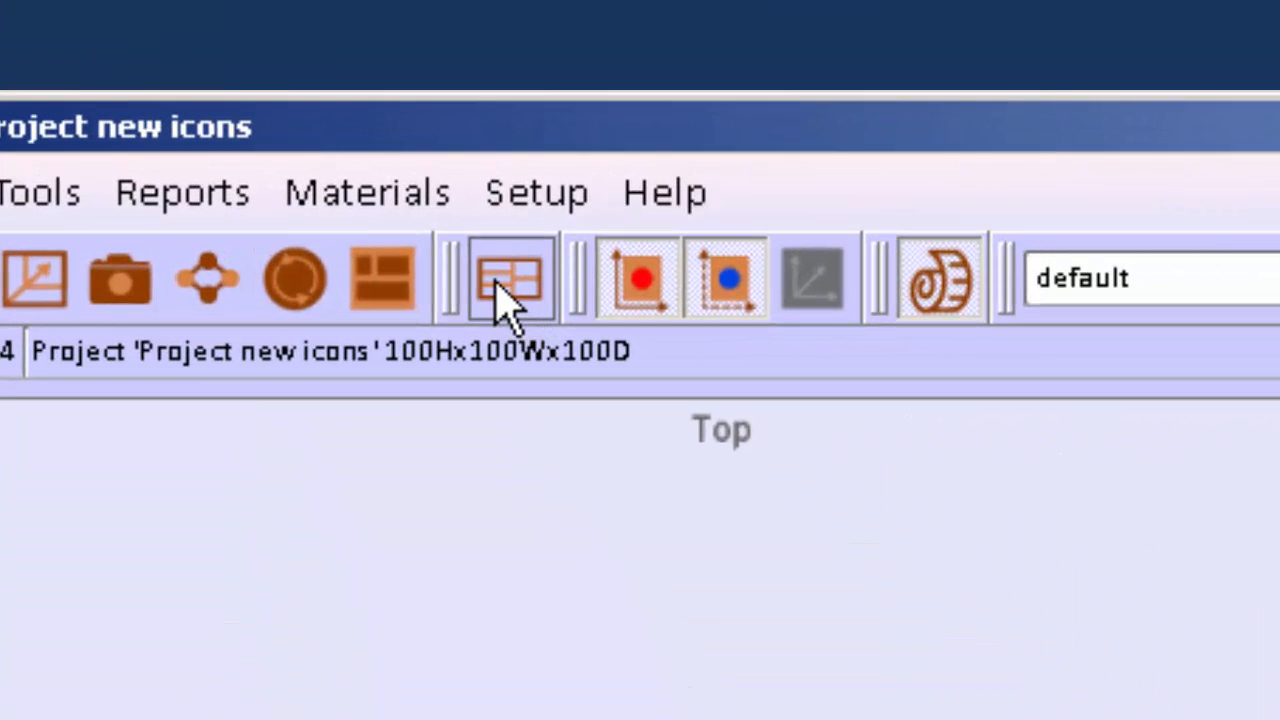
- Add a new assembly to the project and show only its red resize points, with the blue points turned off
left_click_drag(494, 280, 397, 362)
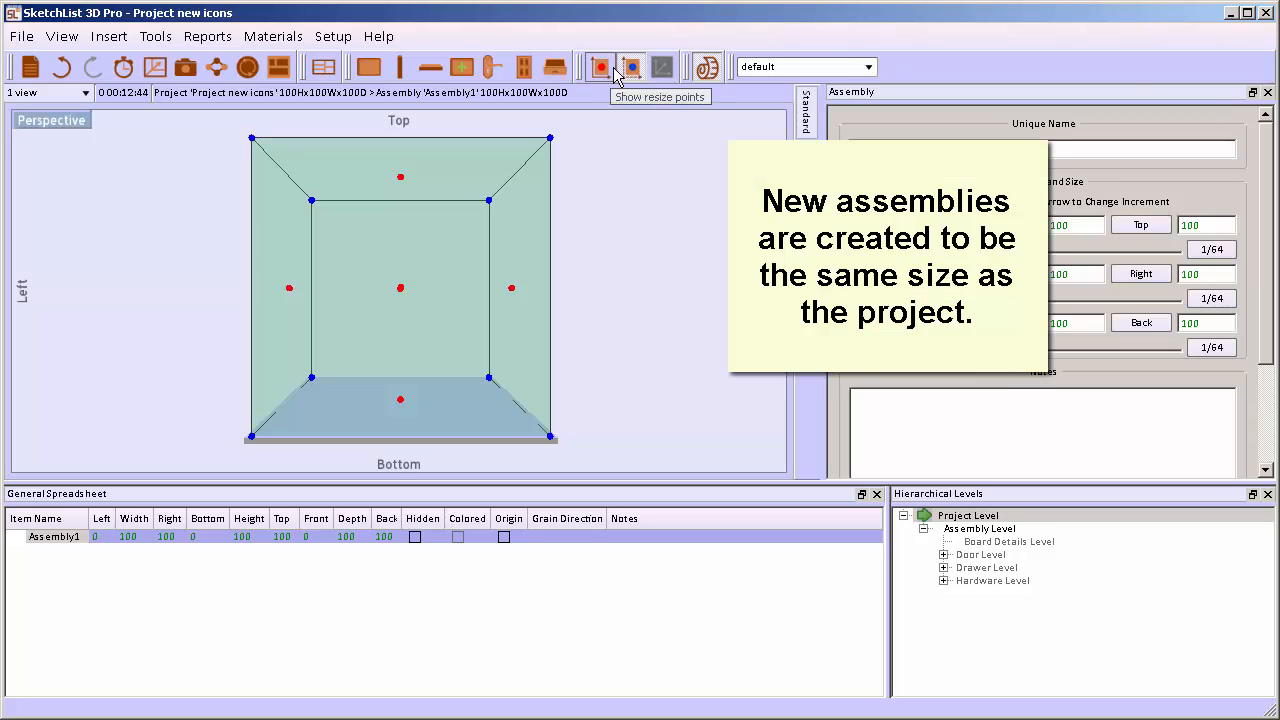
left_click(601, 72)
left_click(573, 139)
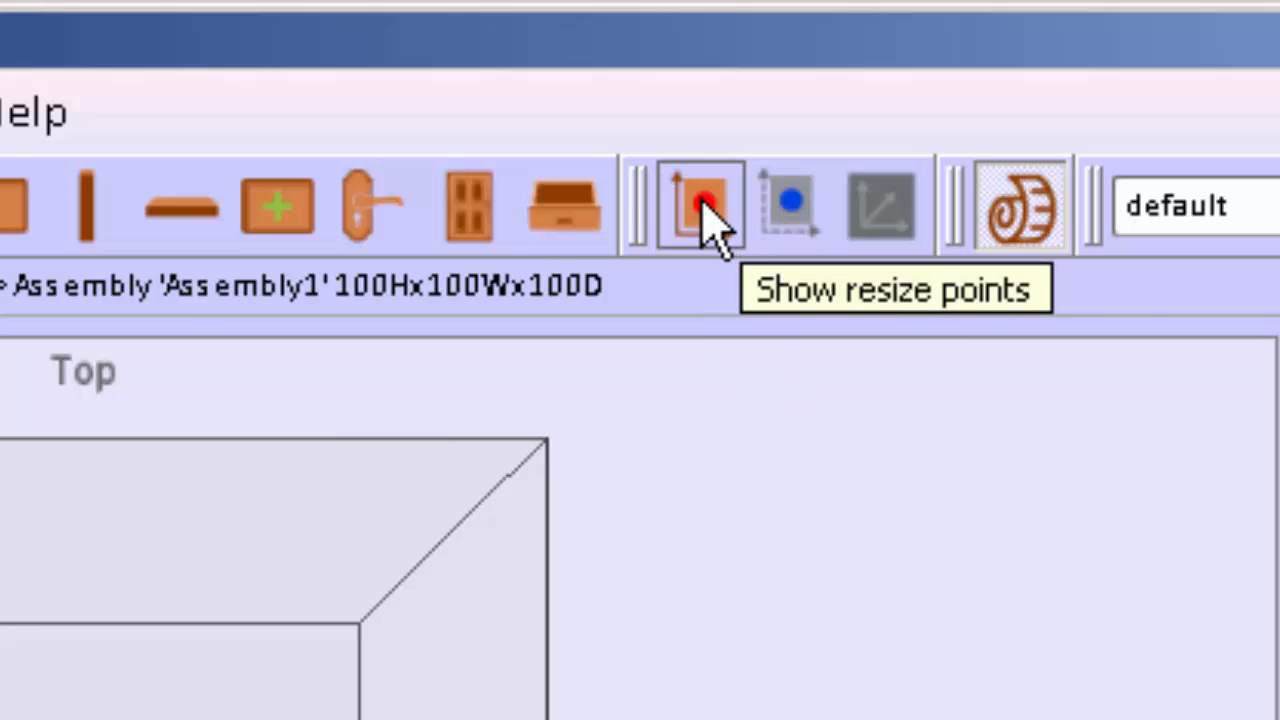
left_click(703, 206)
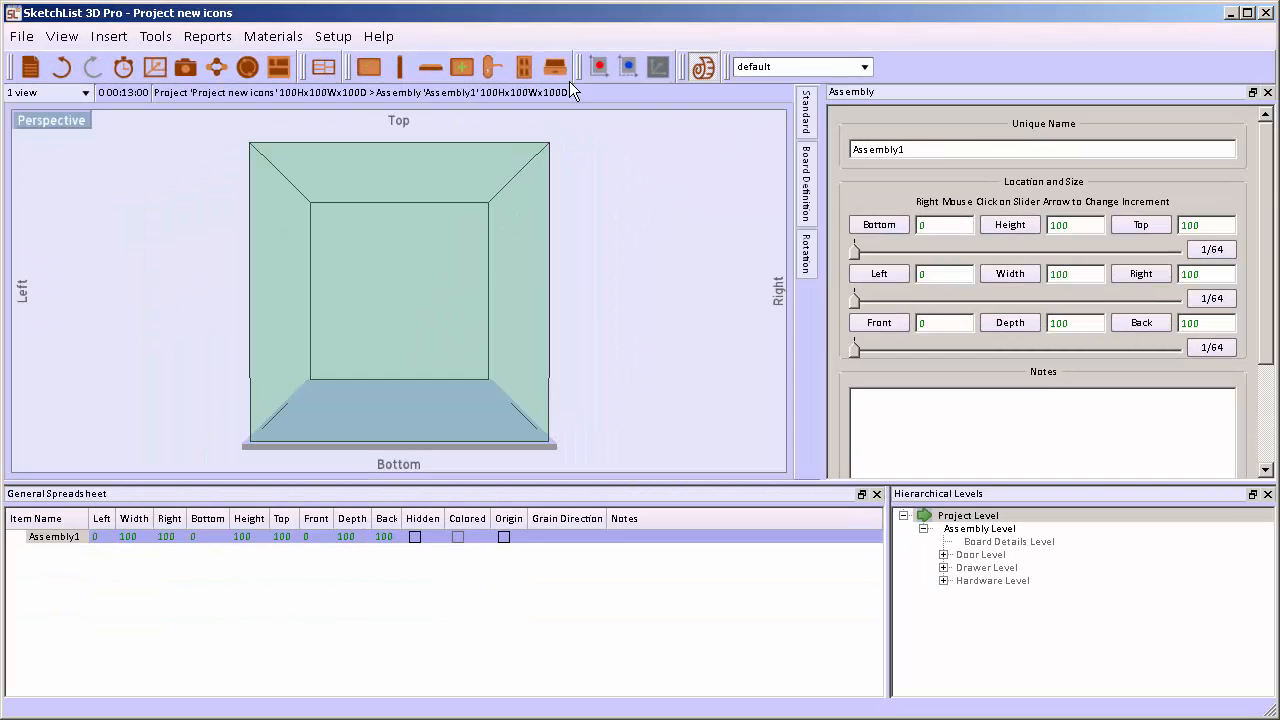
left_click(599, 68)
- Resize the assembly by its red points to about 85 1/32 high and 65 5/32 wide
mouse_move(433, 323)
left_mouse_down()
mouse_move(476, 341)
mouse_move(432, 350)
mouse_move(475, 352)
left_mouse_up()
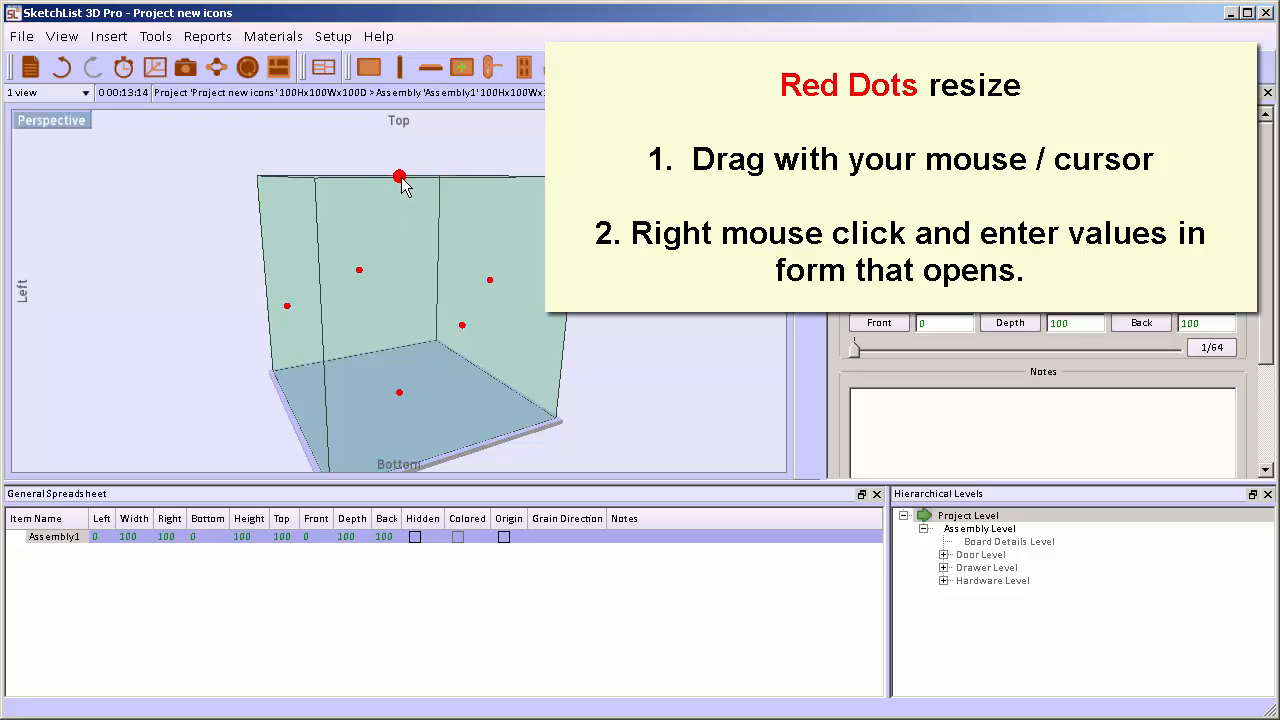
left_click_drag(399, 177, 401, 210)
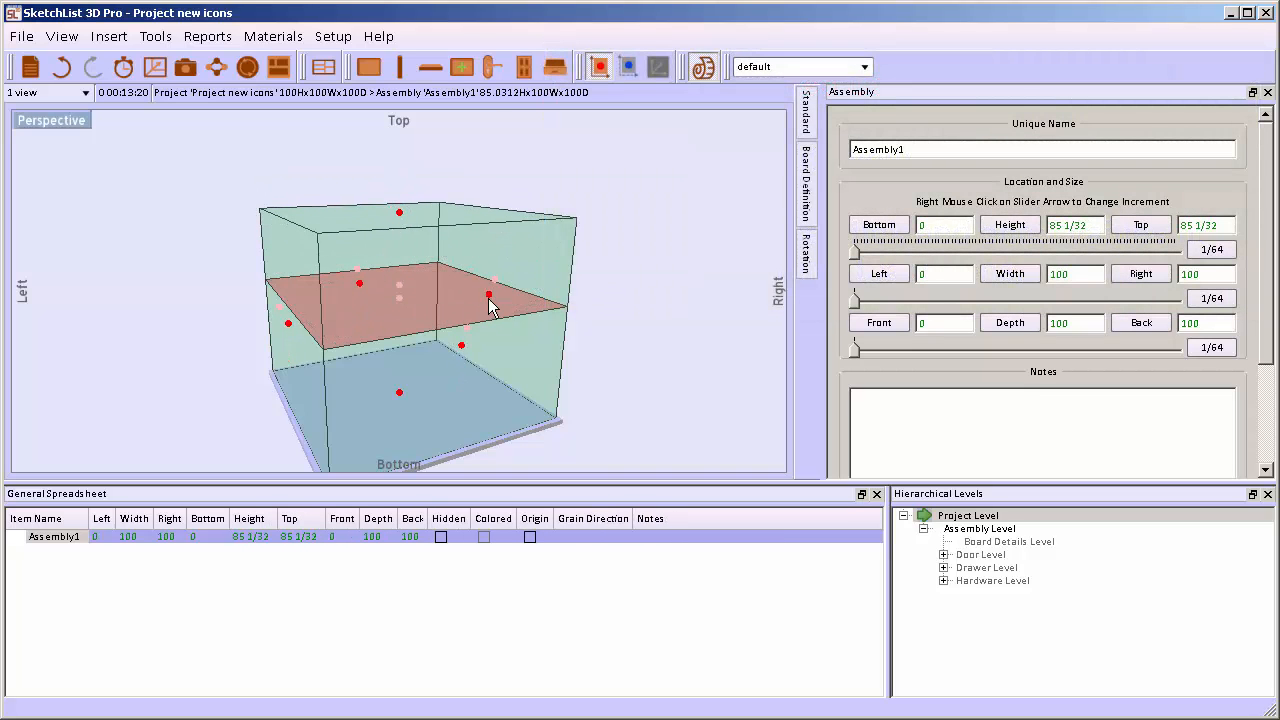
left_click_drag(478, 305, 432, 314)
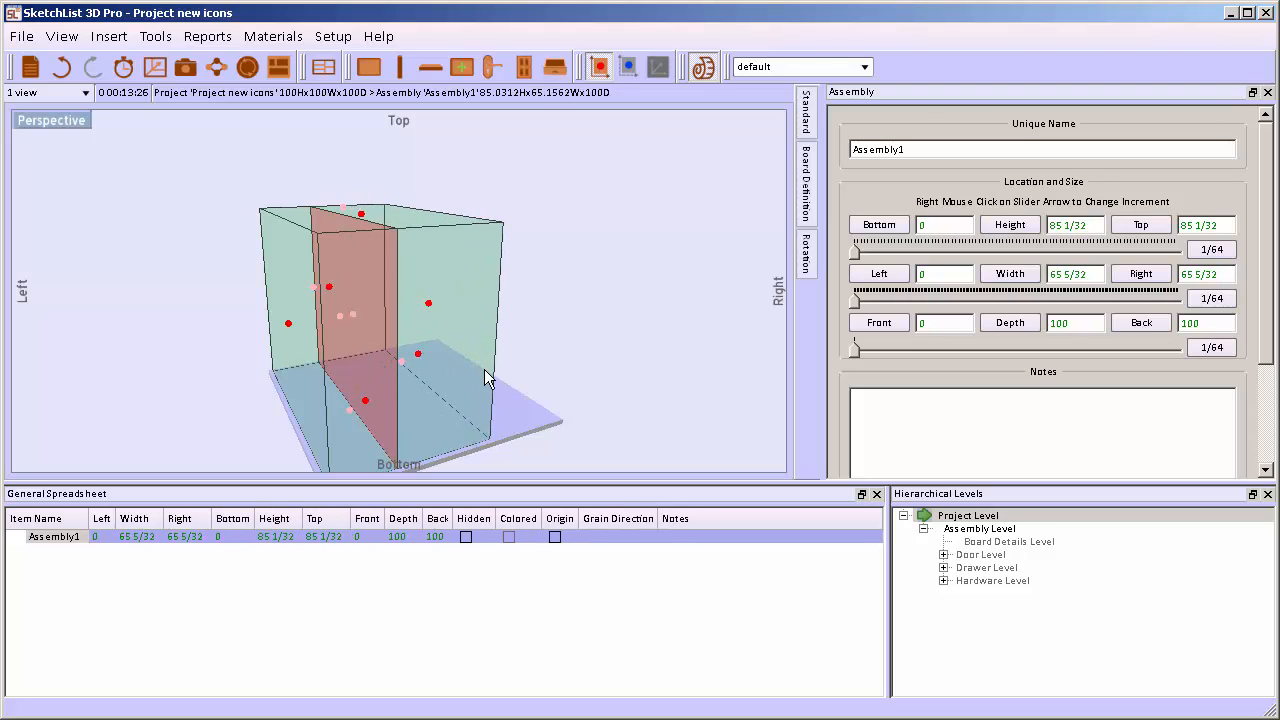
- Set the assembly's top to 48 through the Edit Resize form of its upper resize point
right_click(362, 217)
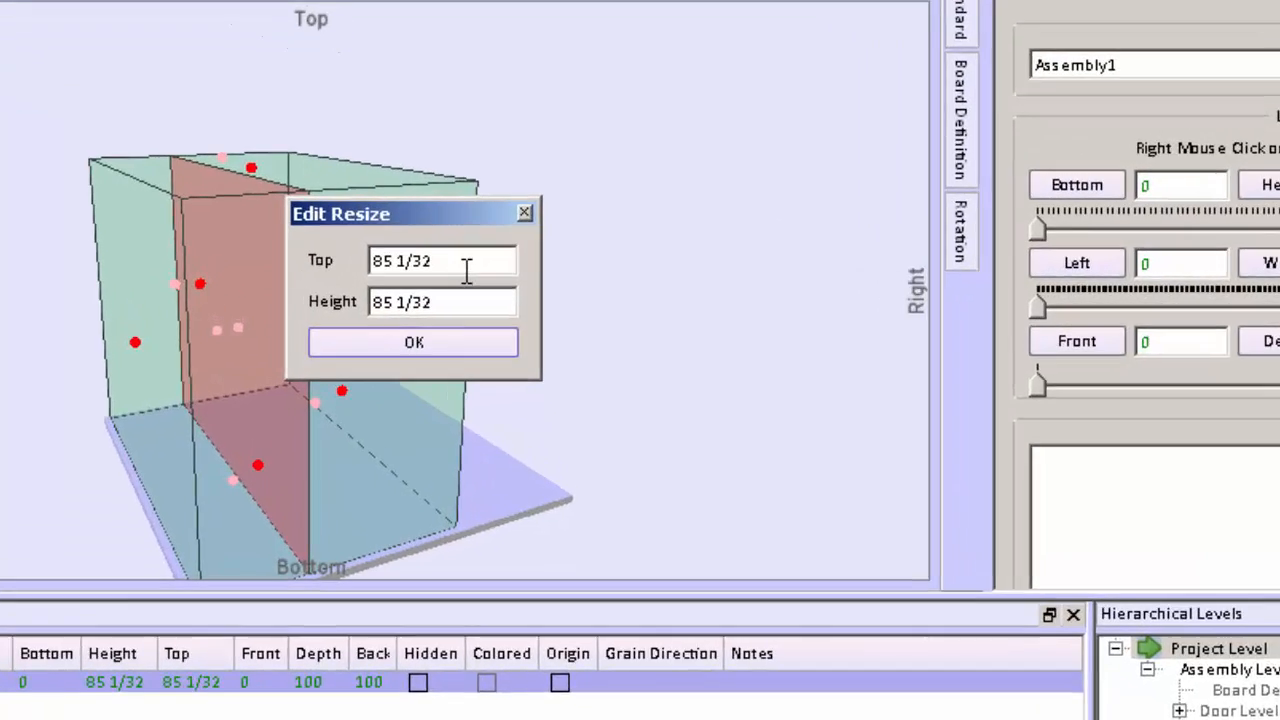
double_click(496, 276)
type("48")
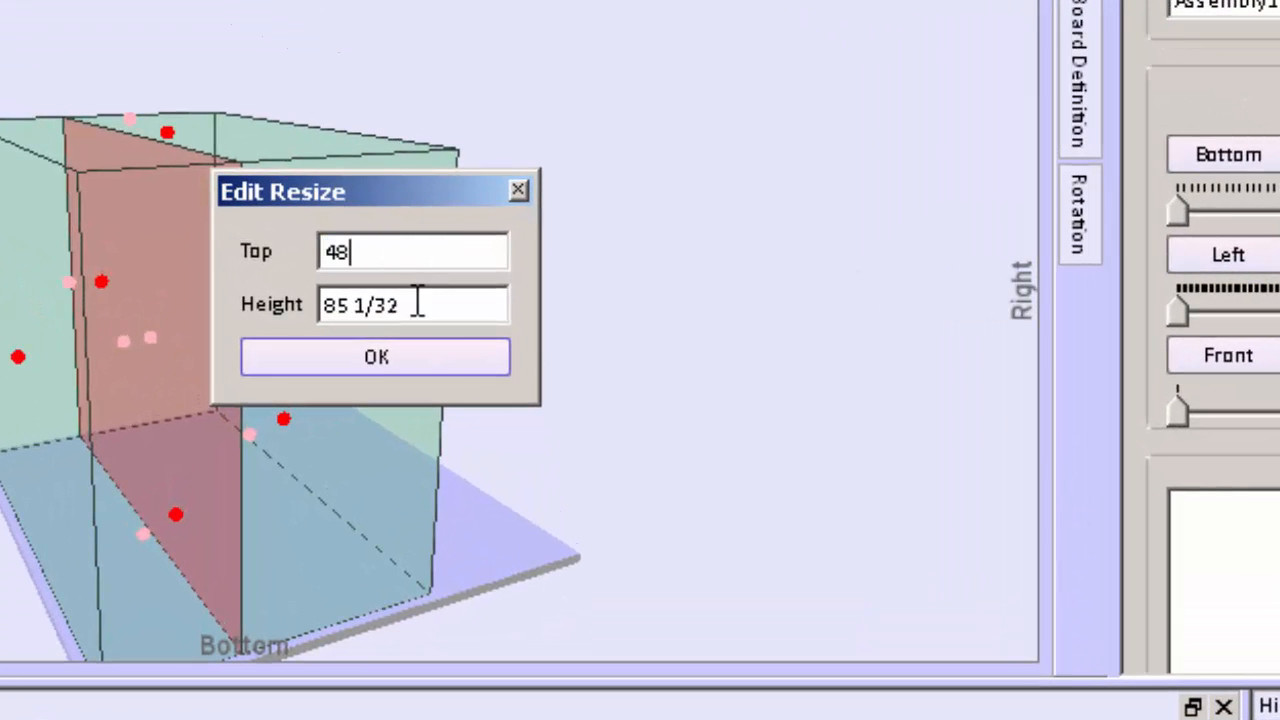
left_click(449, 352)
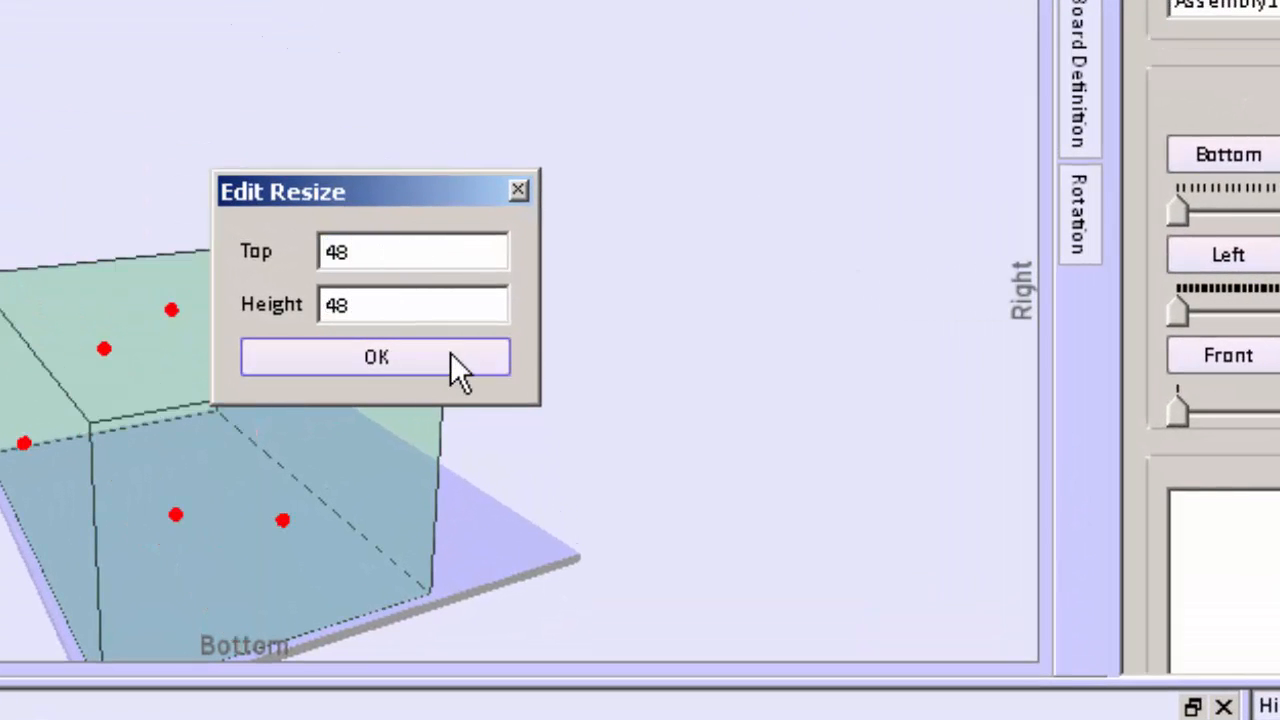
left_click(172, 311)
double_click(401, 482)
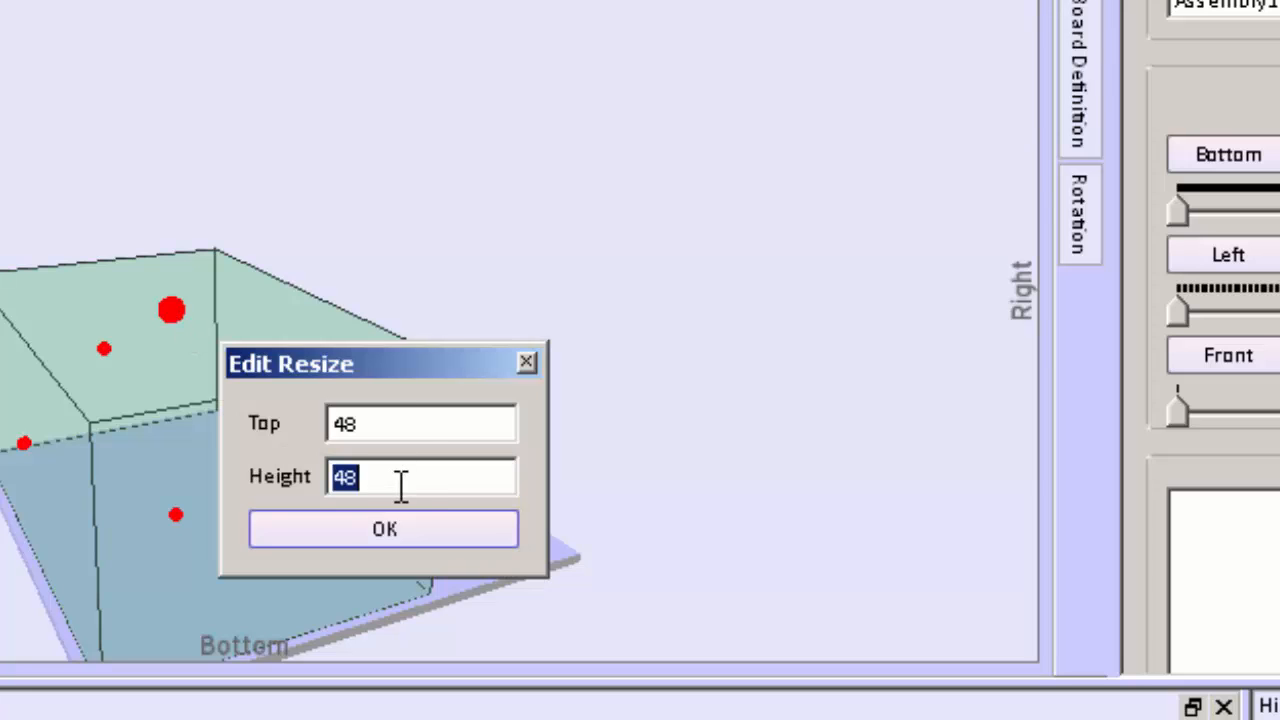
left_click(452, 530)
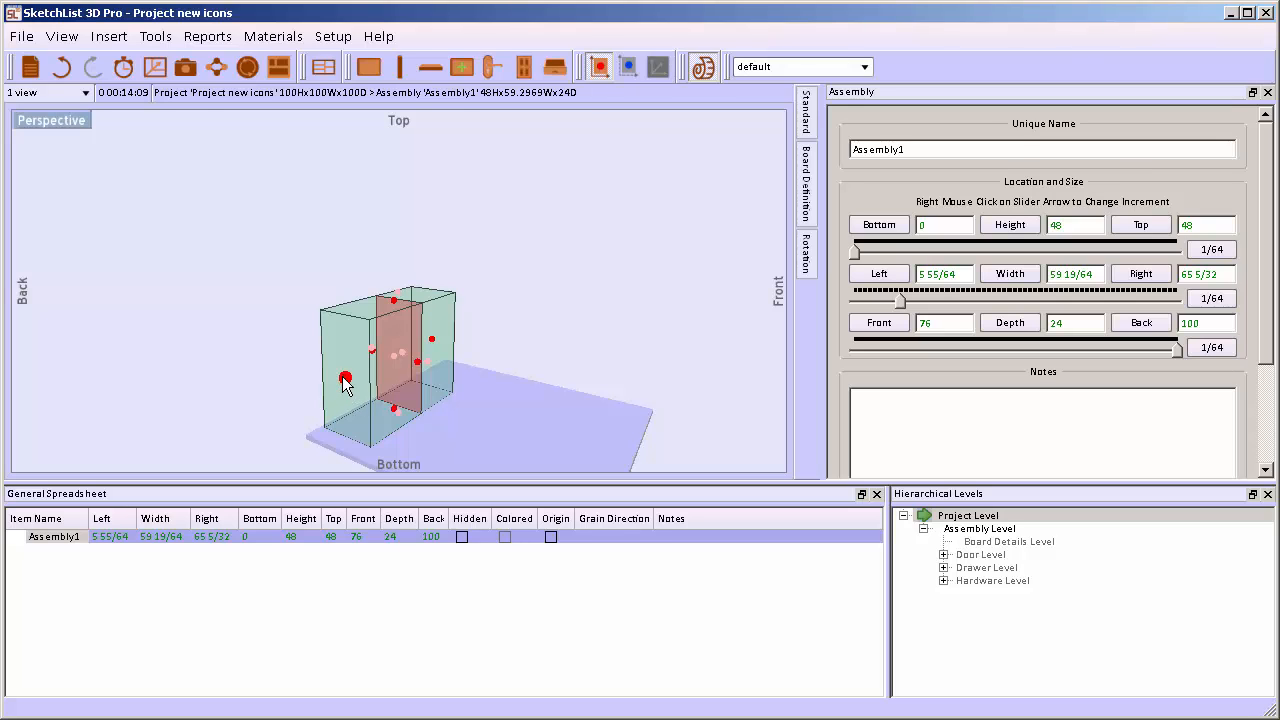
right_click(345, 379)
left_click(521, 336)
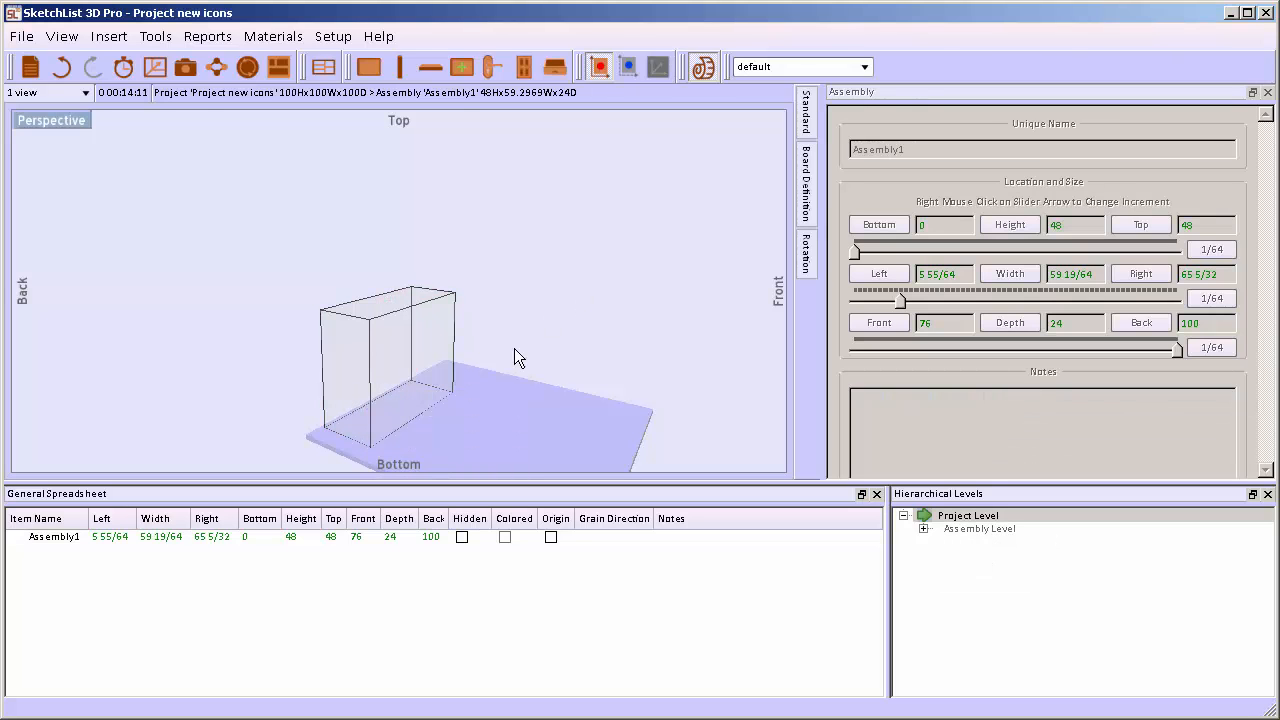
left_click(335, 376)
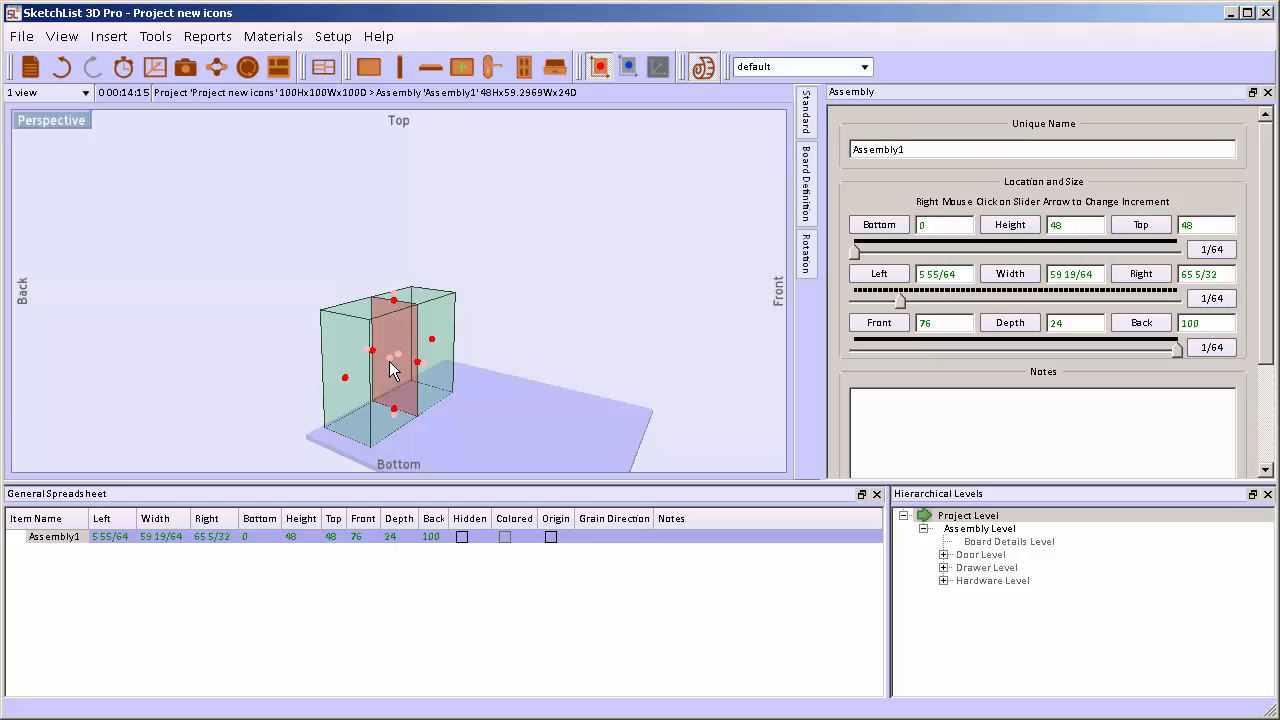
mouse_move(383, 362)
left_mouse_down()
mouse_move(352, 375)
mouse_move(420, 350)
mouse_move(373, 371)
left_mouse_up()
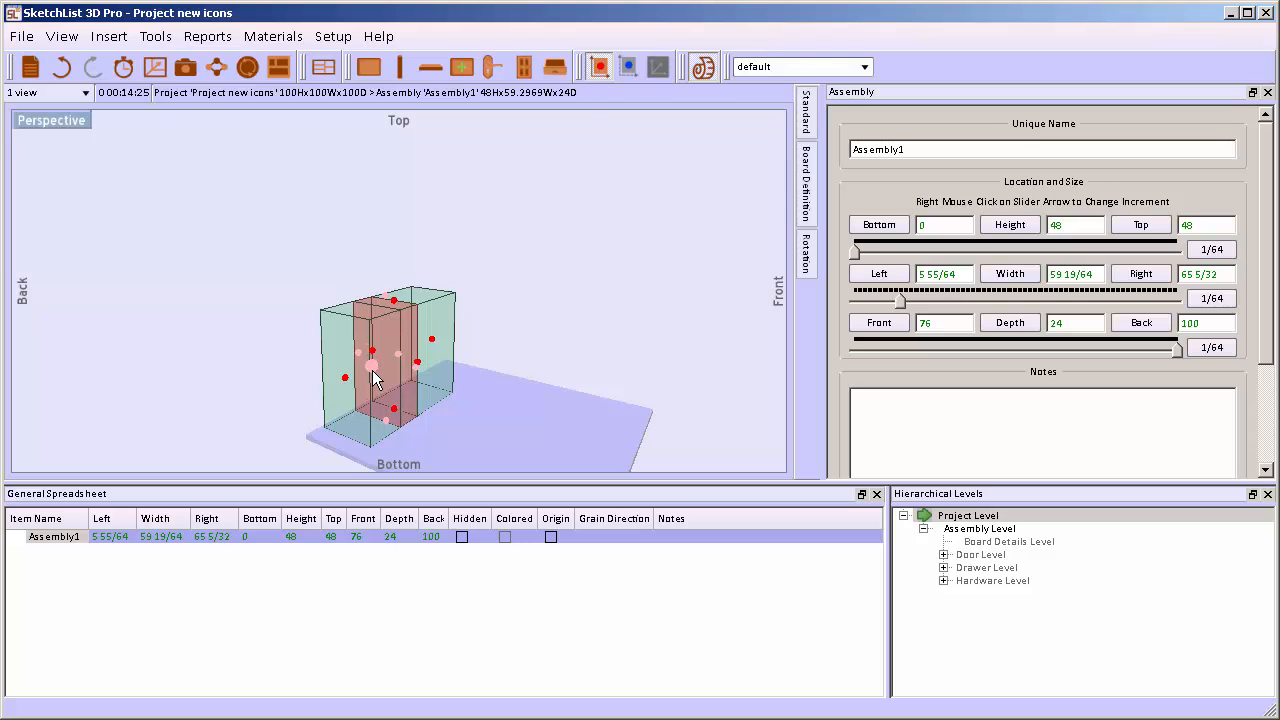
left_click_drag(531, 421, 497, 429)
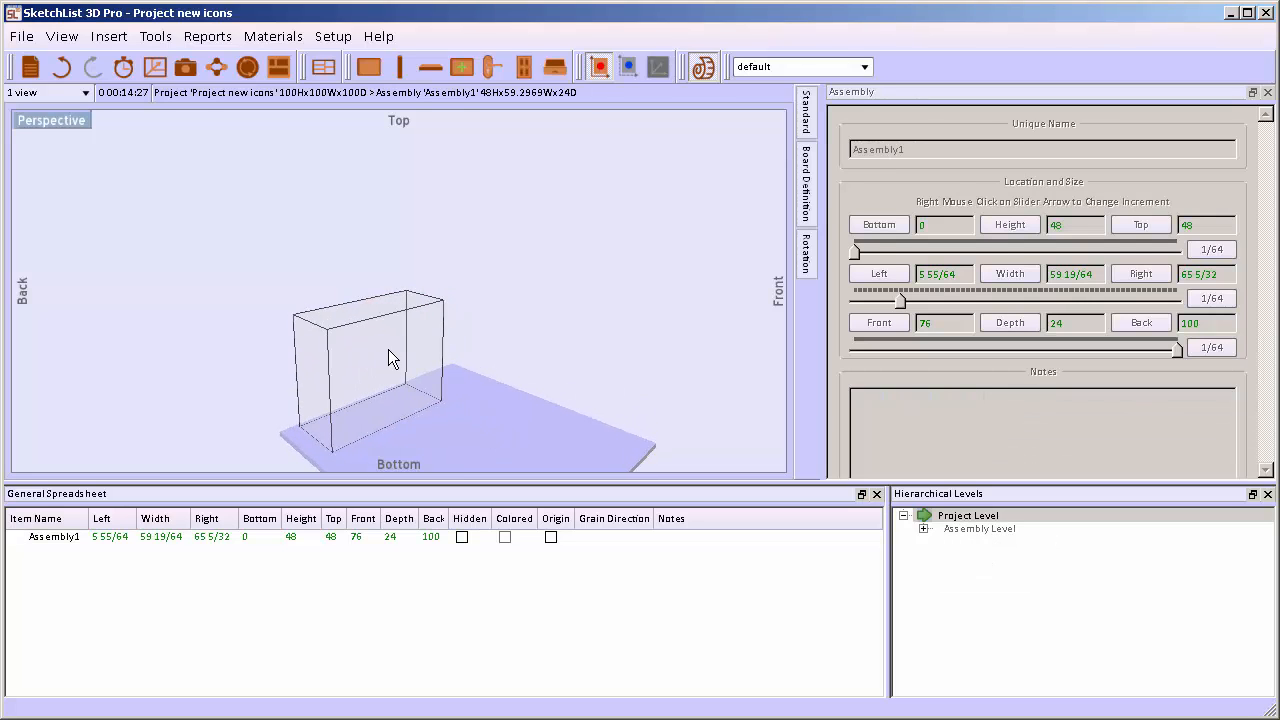
left_click(393, 360)
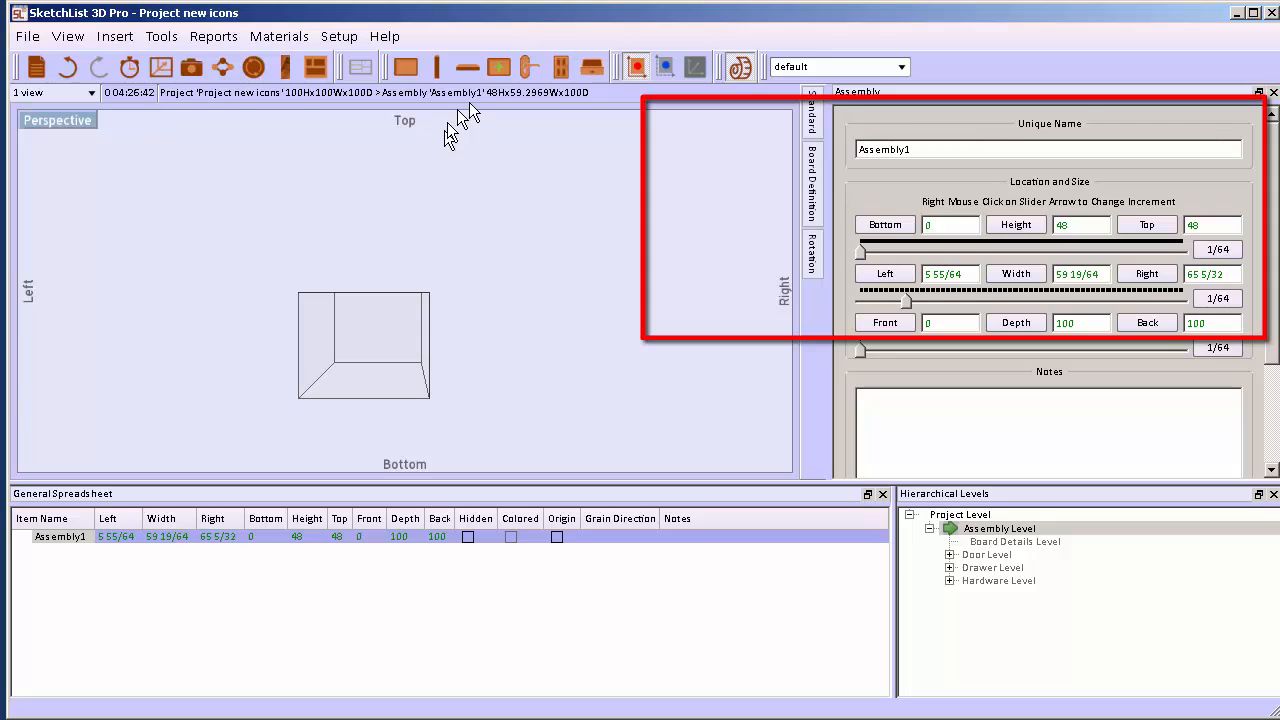
- Add a horizontal shelf board to the assembly with grain direction along the width and Beech sheet goods as material
left_click(499, 68)
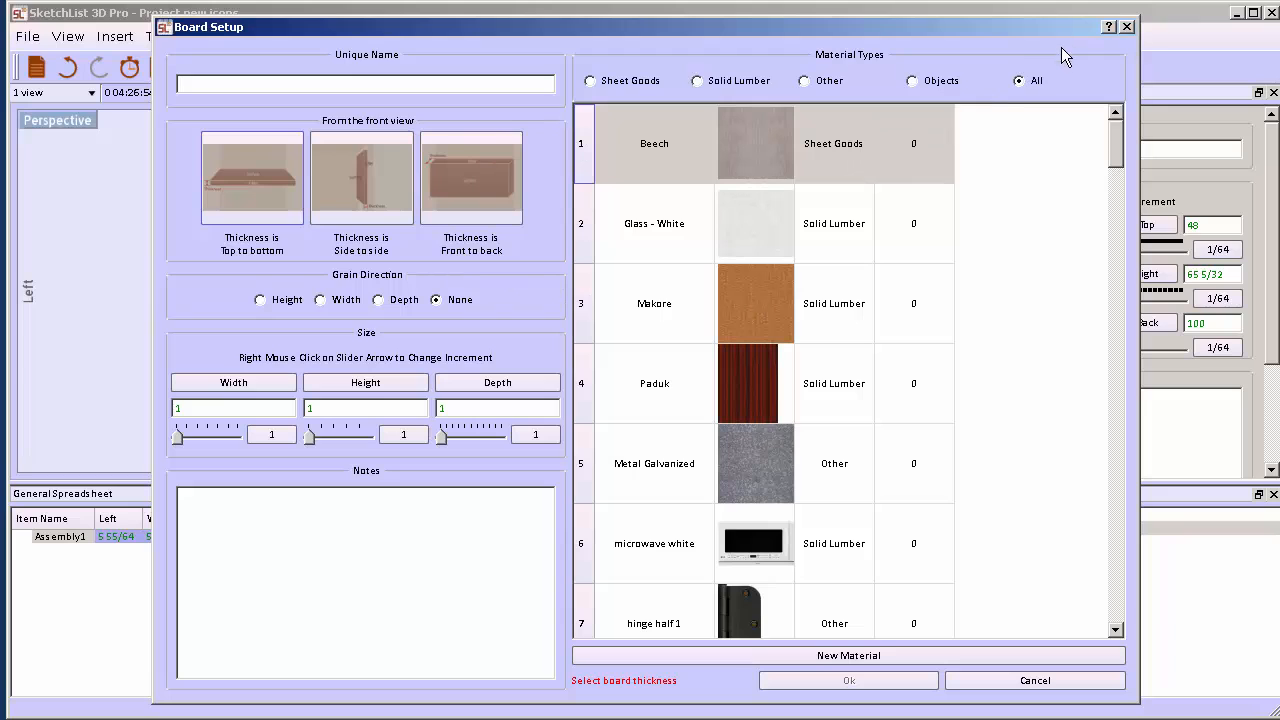
left_click(1127, 28)
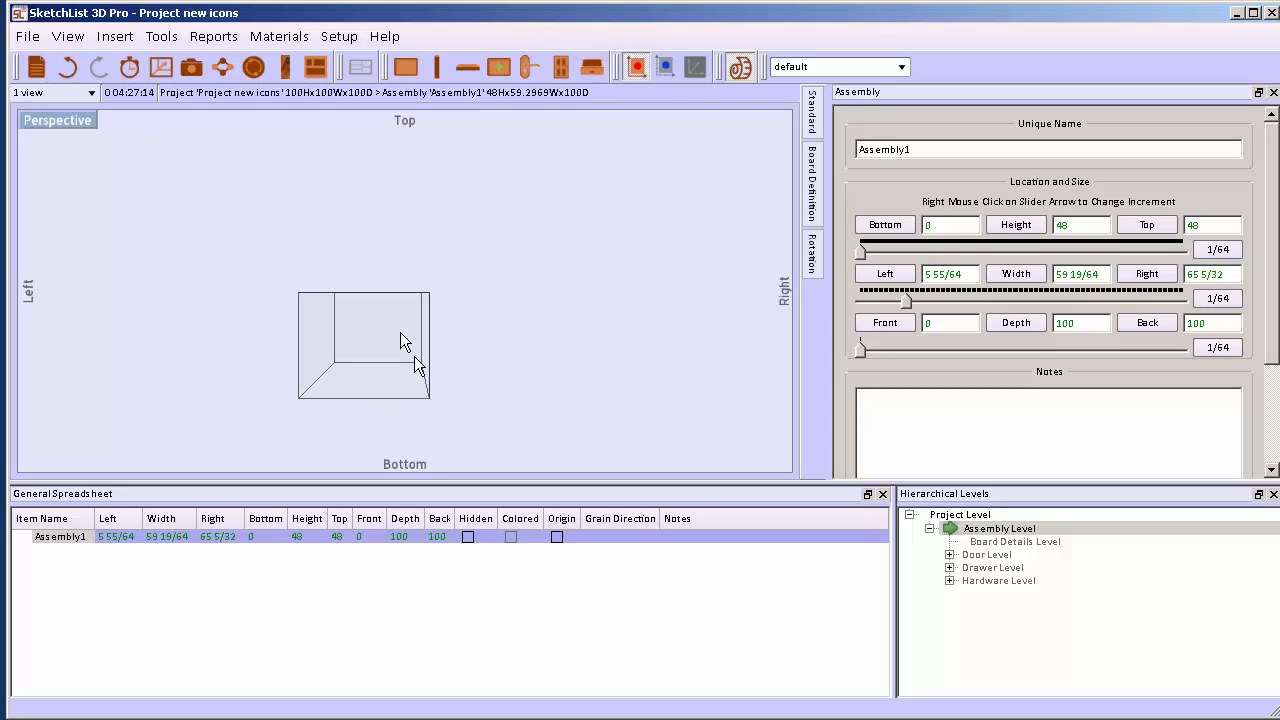
left_click(473, 69)
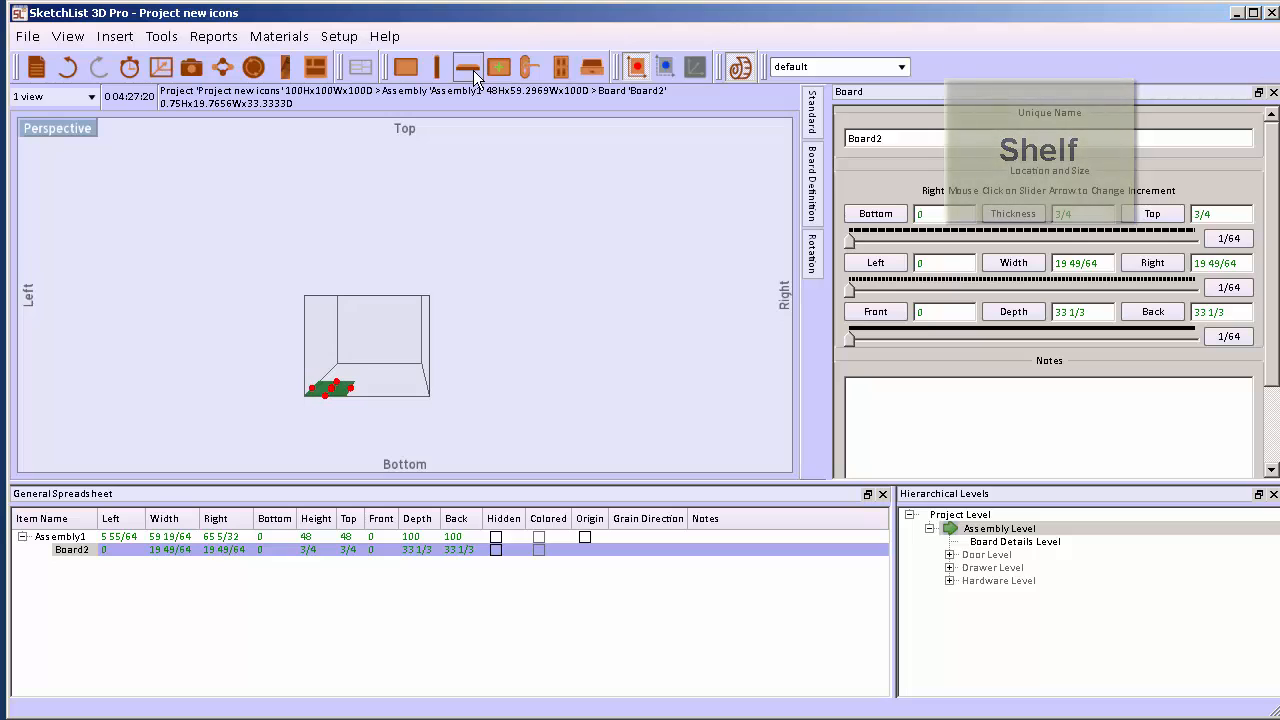
left_click(814, 170)
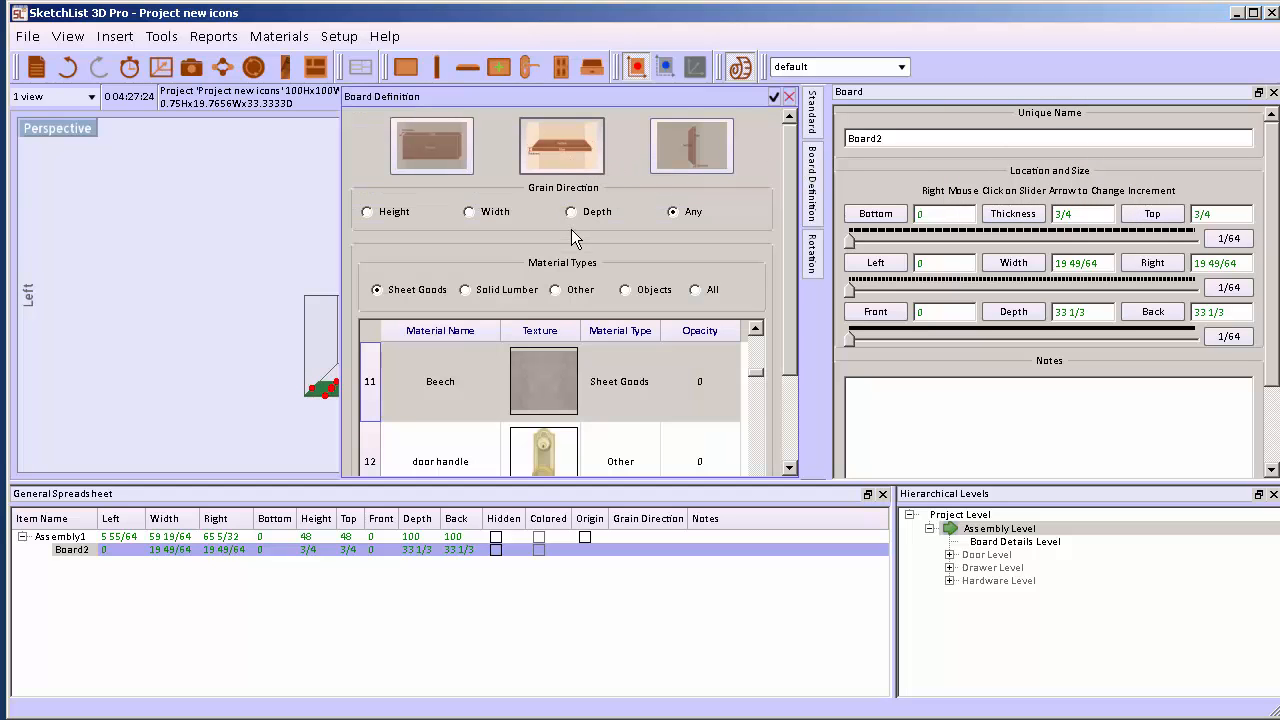
left_click(470, 212)
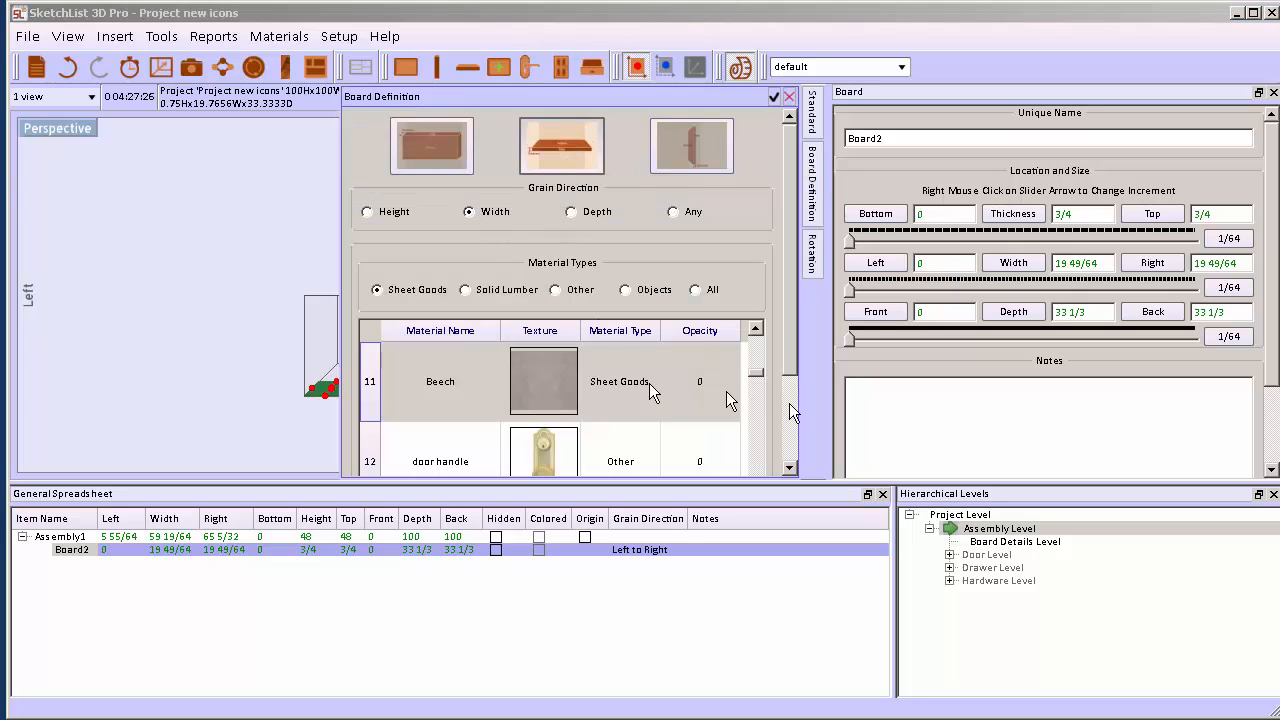
left_click(477, 377)
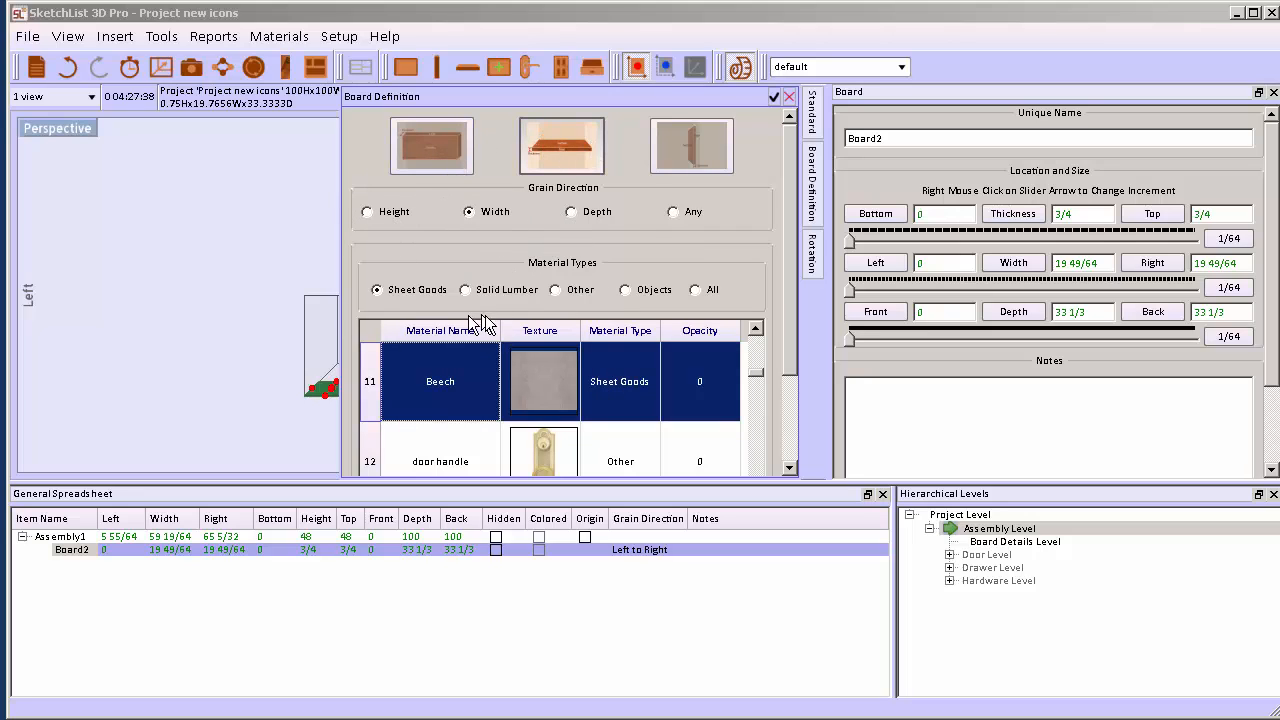
left_click(237, 257)
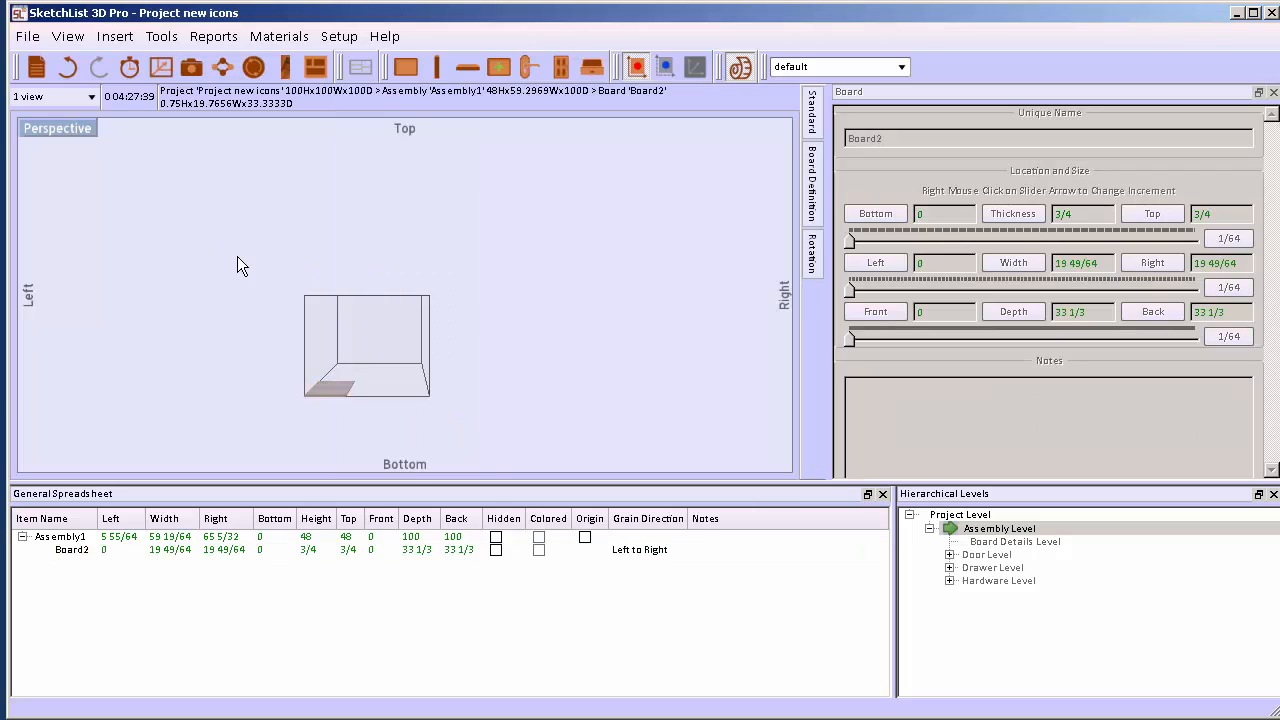
- Stretch the shelf to the assembly's full width of 59 19/64 and resize its depth to about 19.94
left_click(343, 391)
left_click_drag(343, 391, 475, 398)
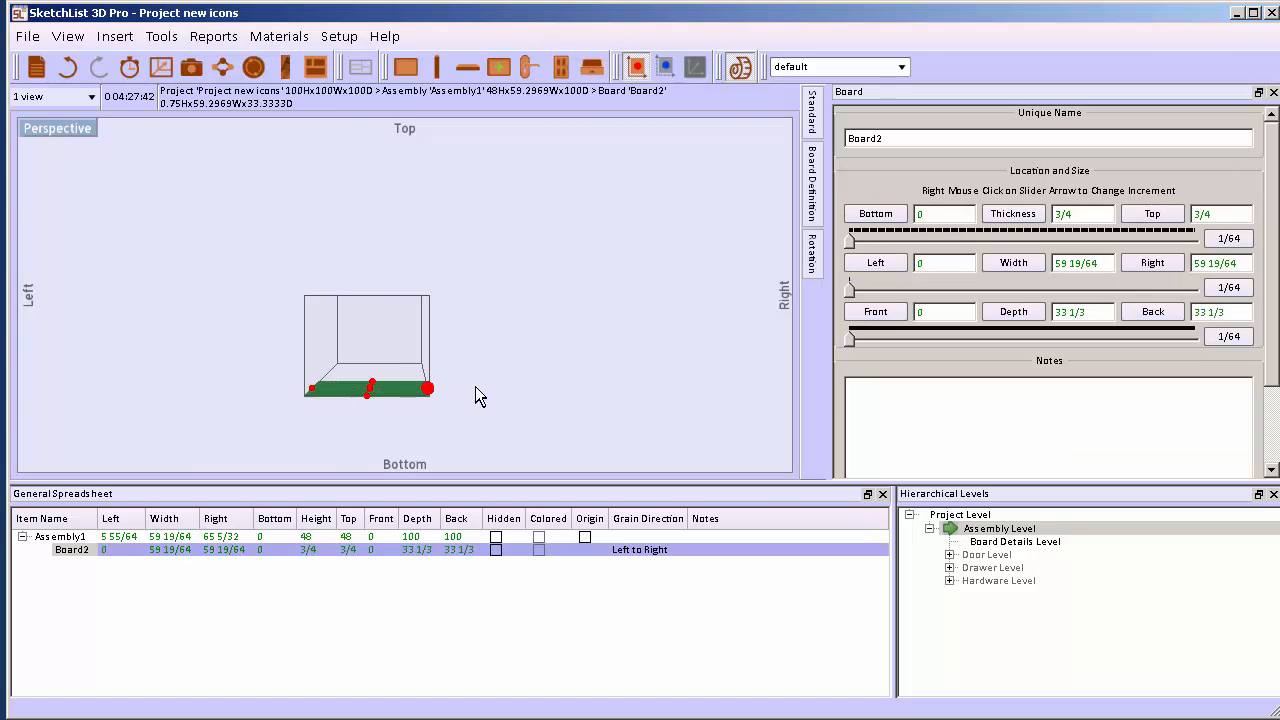
scroll(371, 380, "up", 5)
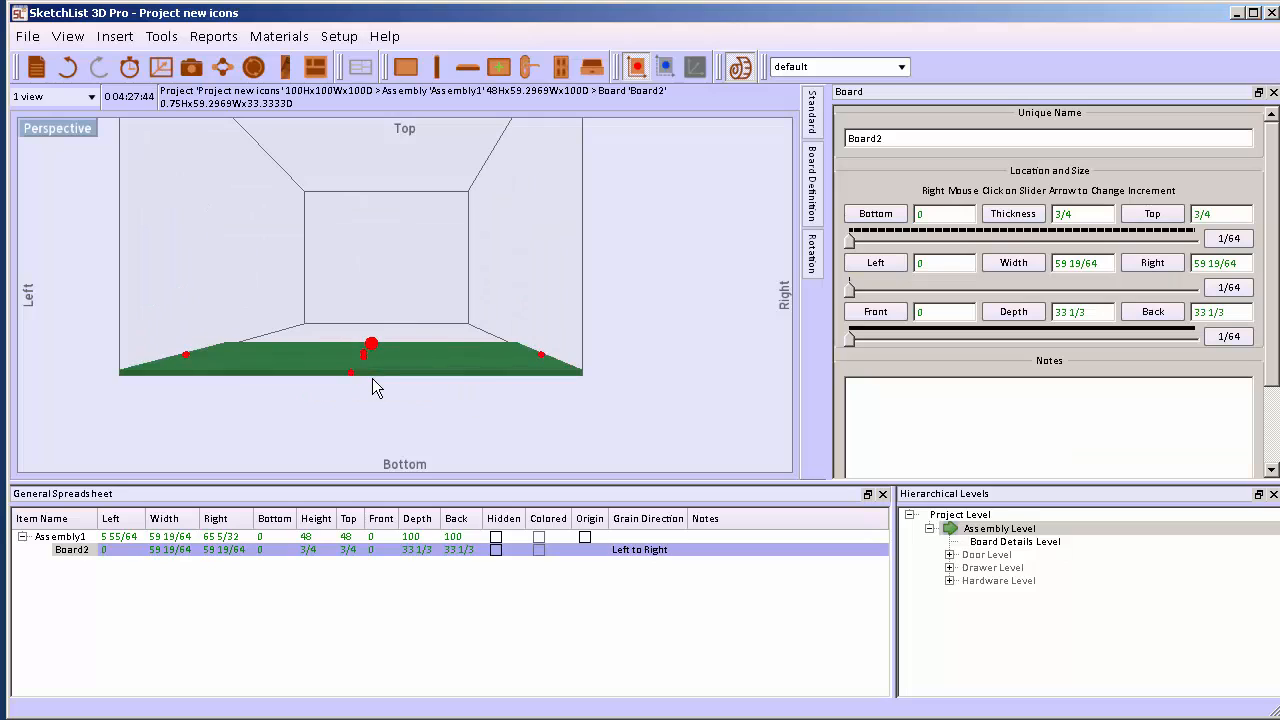
left_click_drag(371, 348, 379, 224)
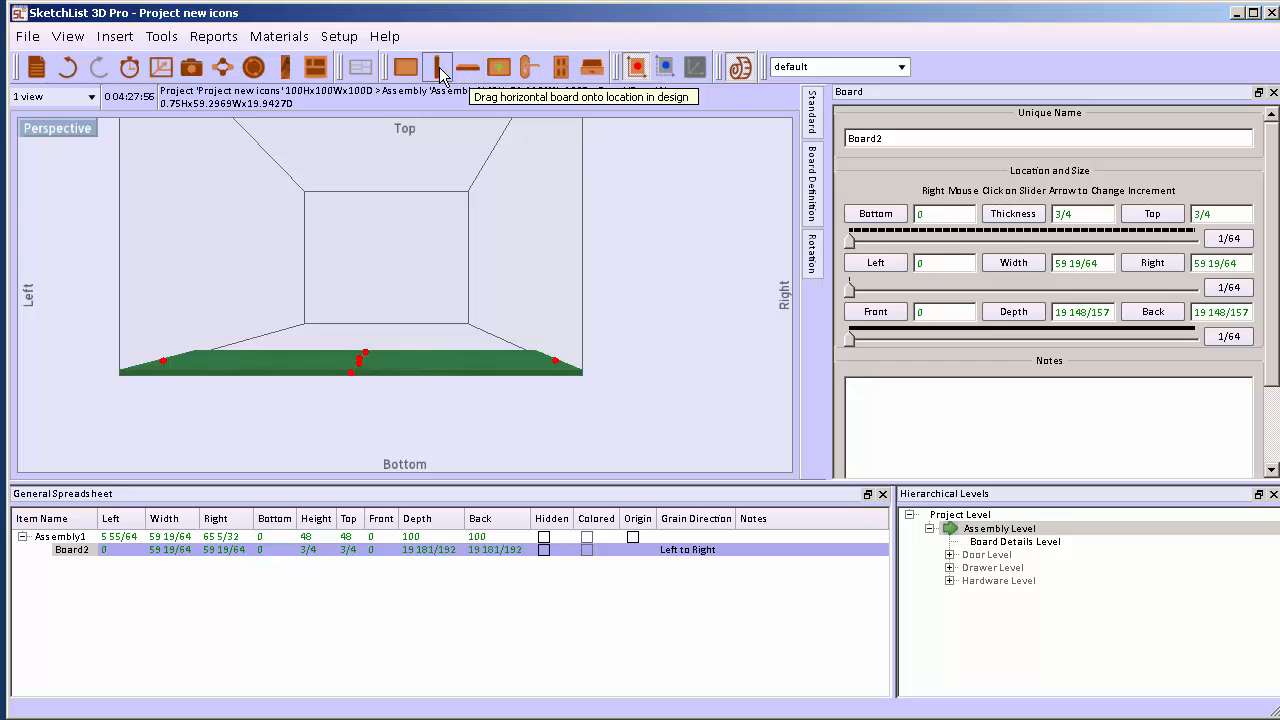
- Add a vertical side board at the assembly's left side and stretch it to the full height of 48
left_click_drag(437, 67, 441, 132)
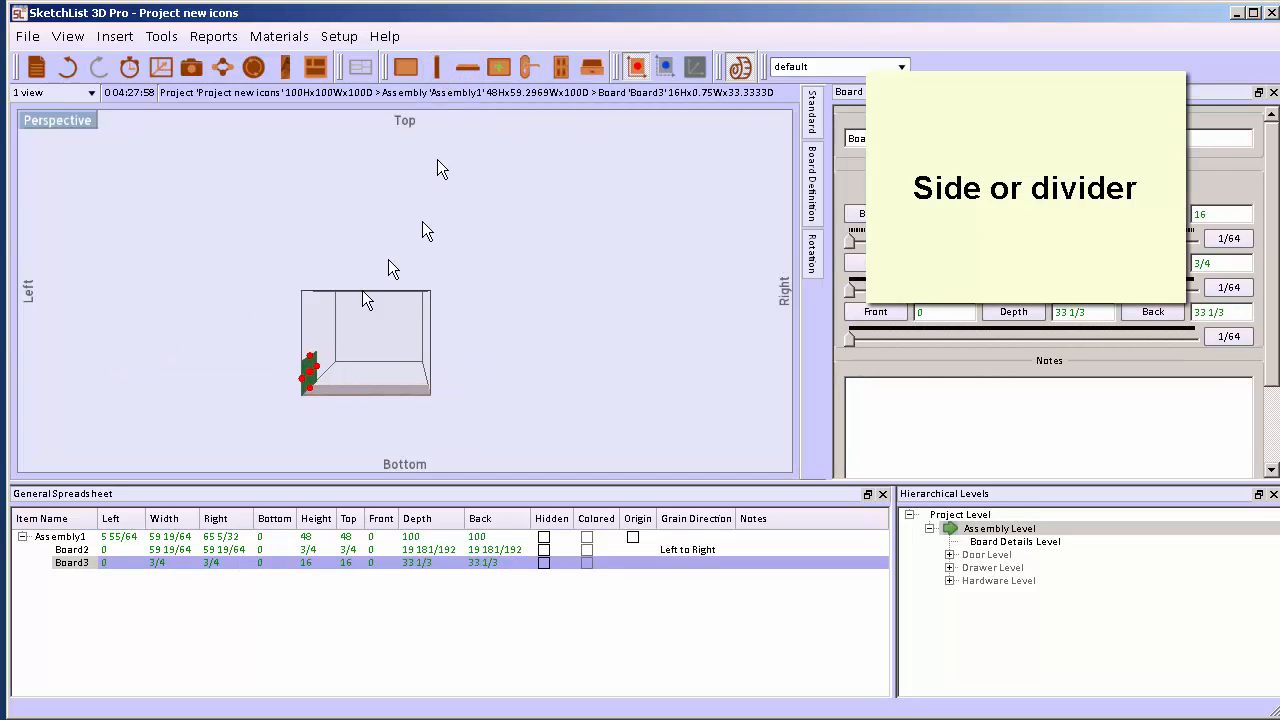
left_click_drag(312, 367, 300, 287)
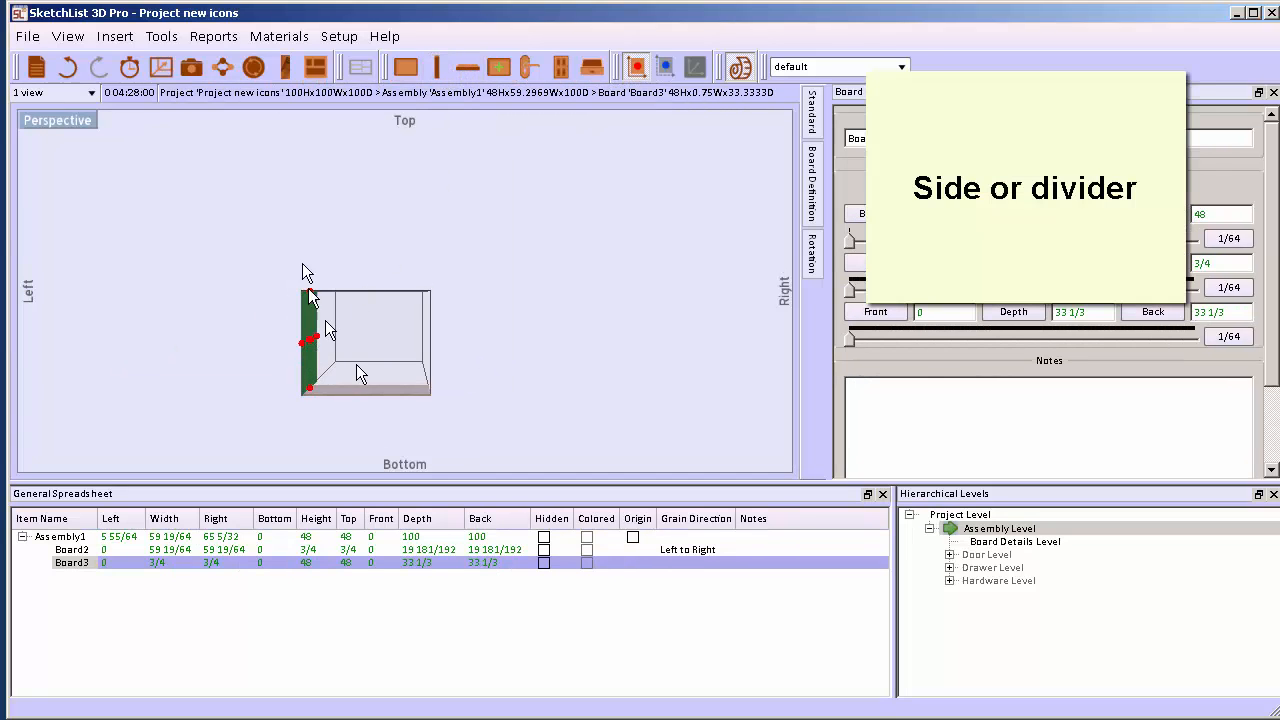
left_click(447, 347)
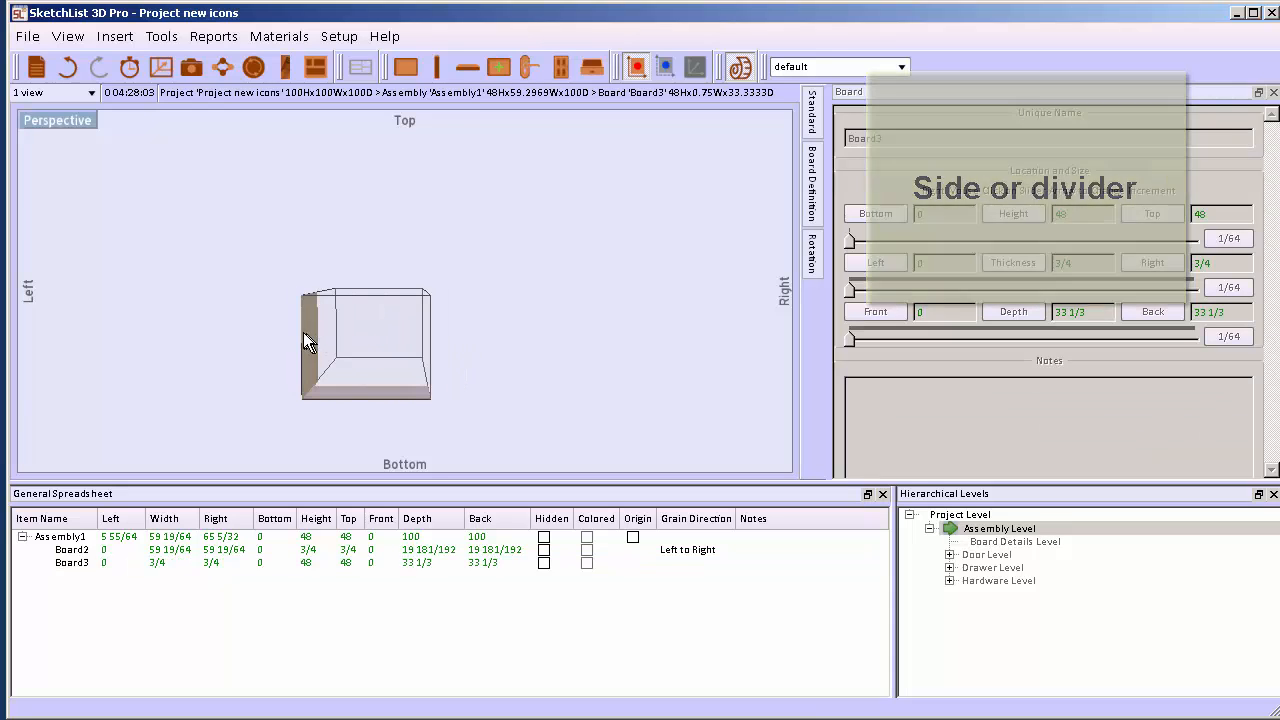
left_click(309, 340)
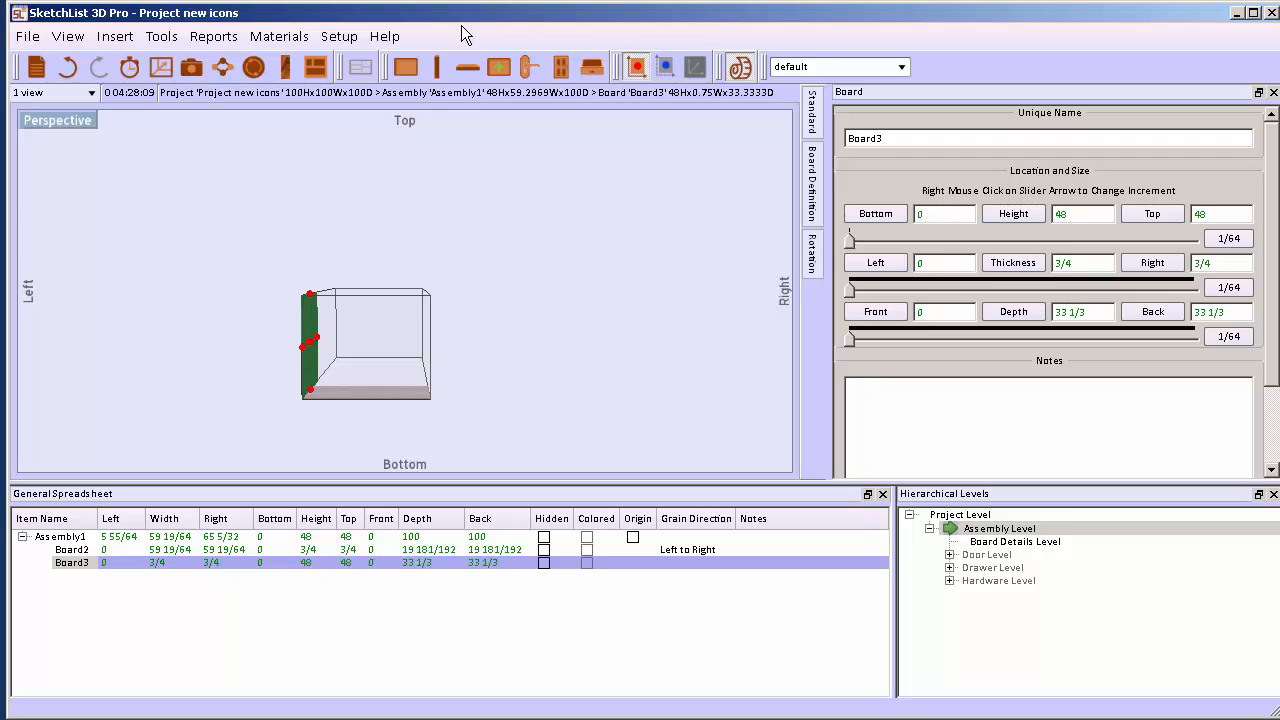
- Add a second side board, move it to the assembly's right edge at 59 19/64, and stretch it to 48 high
left_click(436, 66)
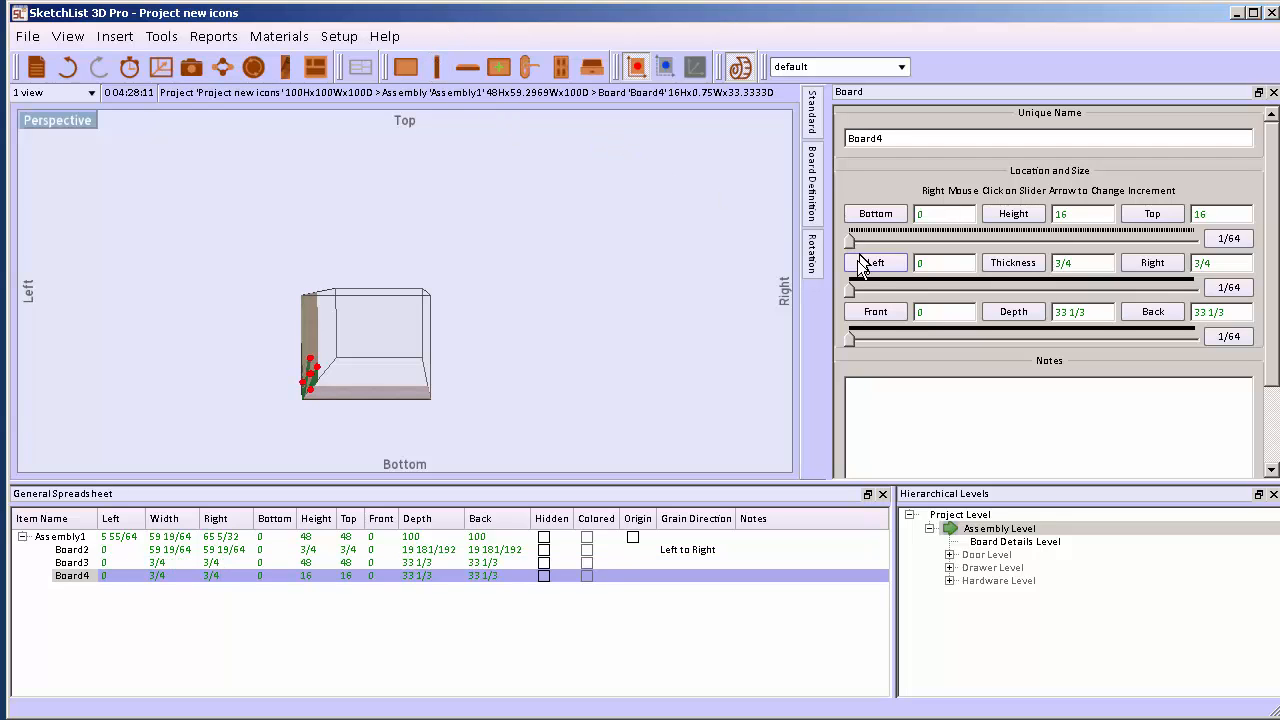
left_click_drag(849, 289, 1248, 277)
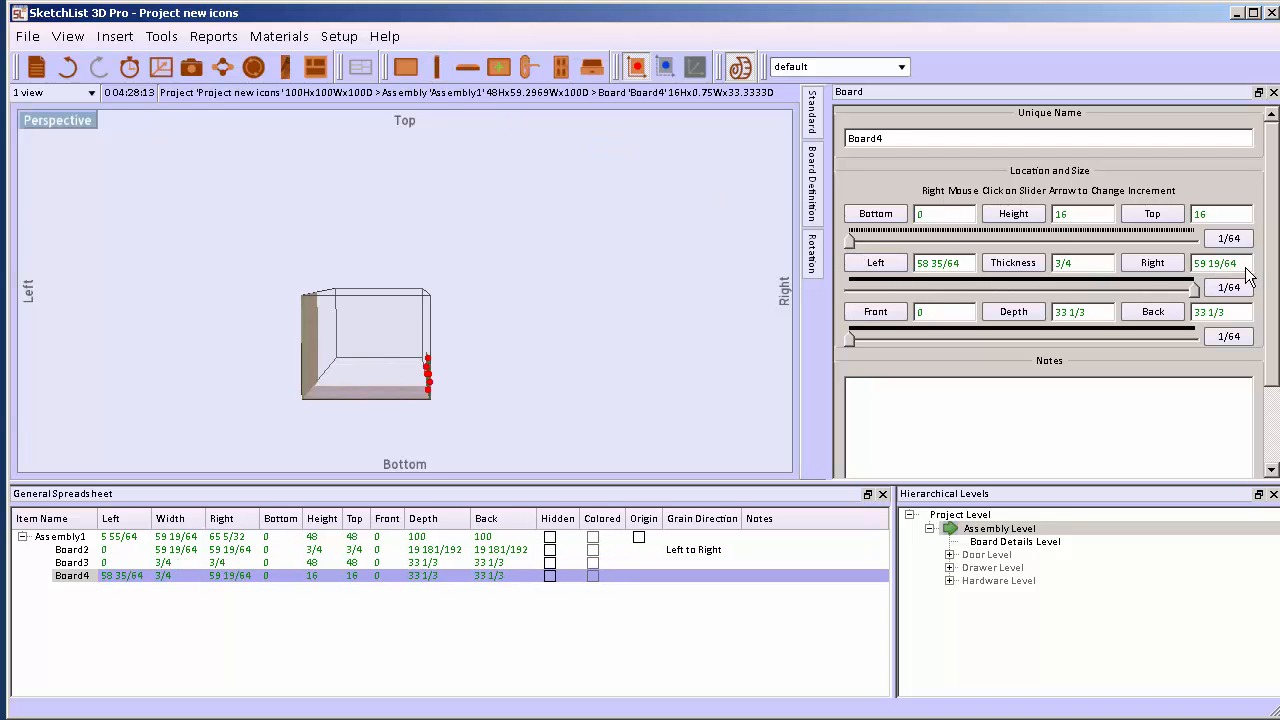
left_click_drag(427, 362, 449, 245)
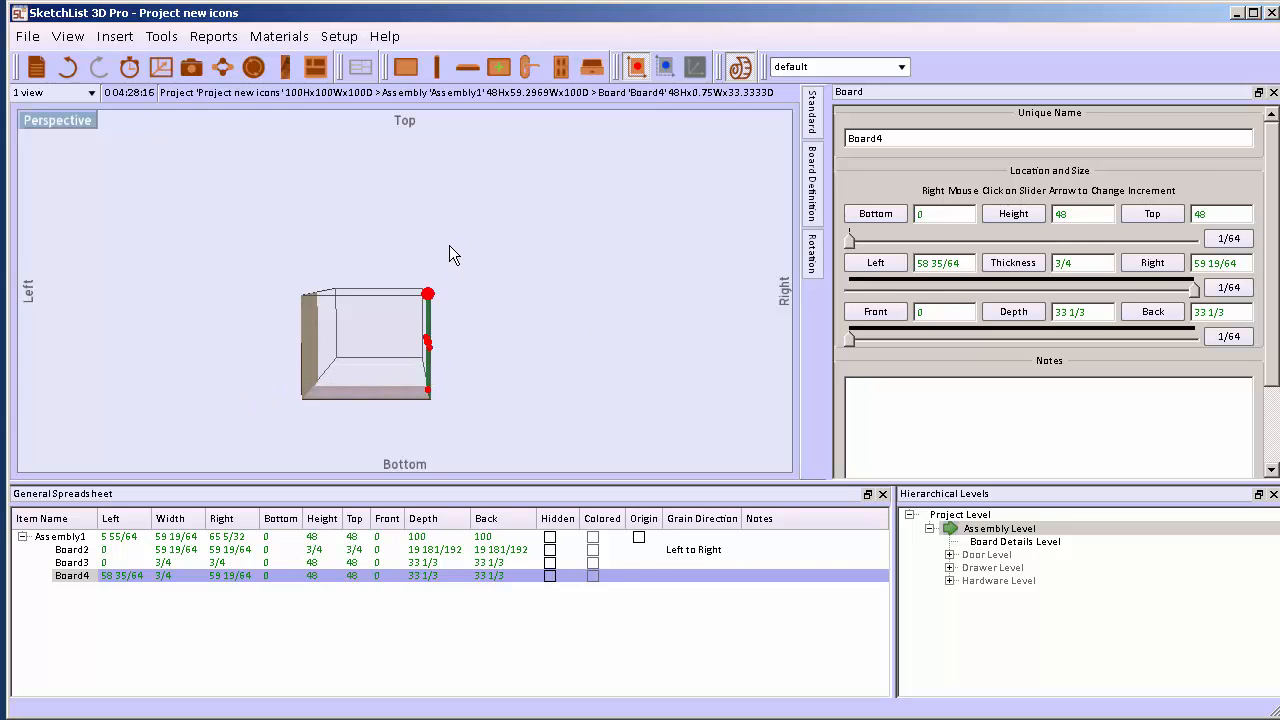
- Add a back board to the assembly and stretch it to 59 19/64 wide and 48 high
left_click(405, 70)
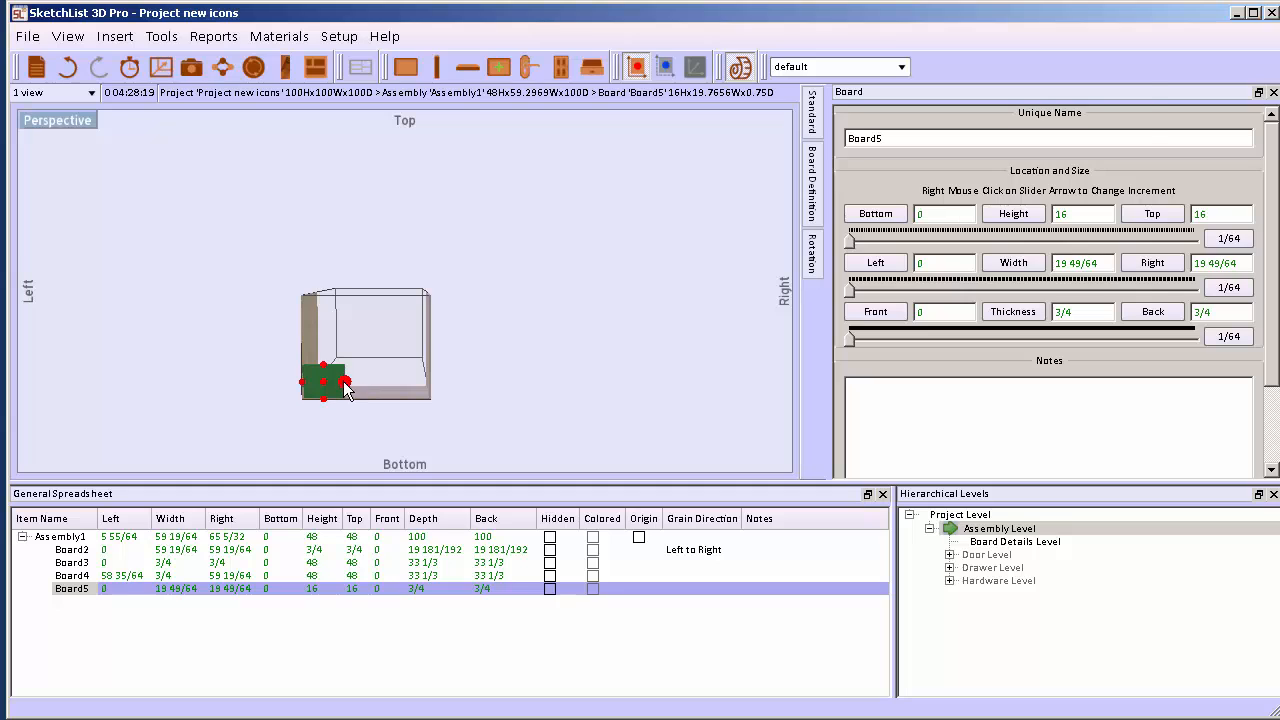
left_click_drag(345, 388, 537, 383)
left_click_drag(371, 366, 396, 268)
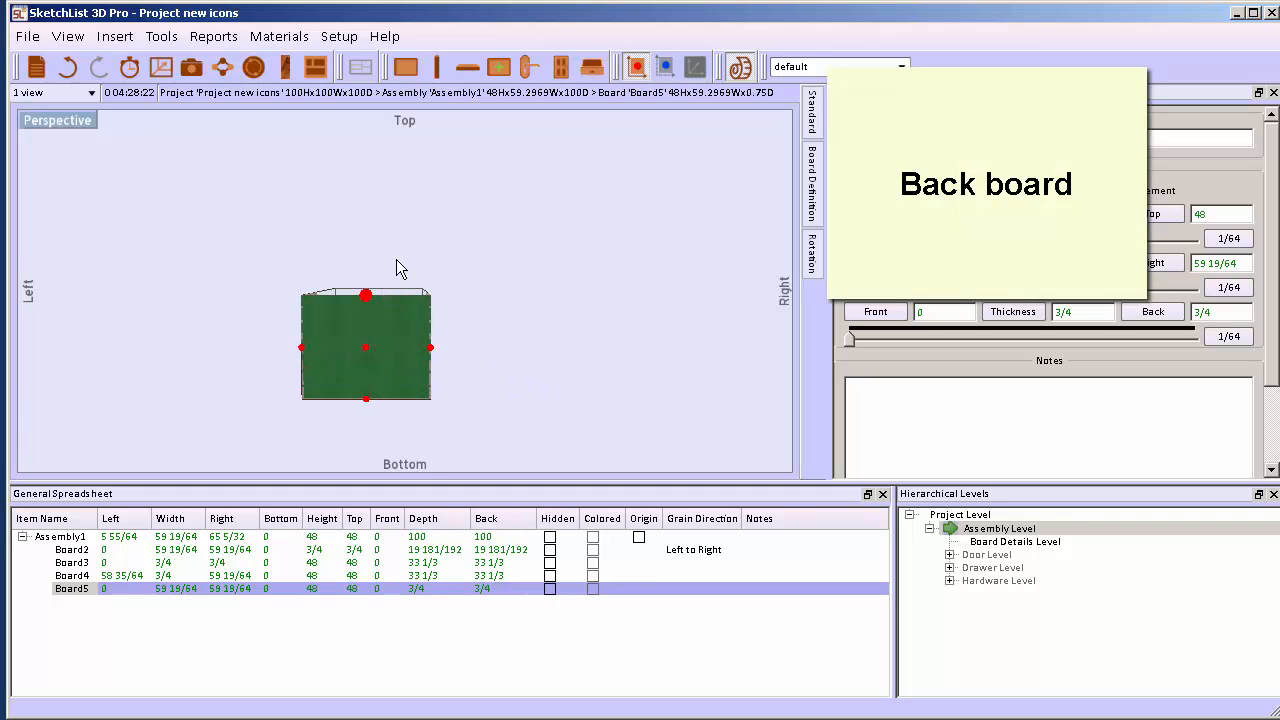
- Stretch the bottom shelf's depth to about 33.29 so it reaches the back edges of the side boards
left_click(509, 357)
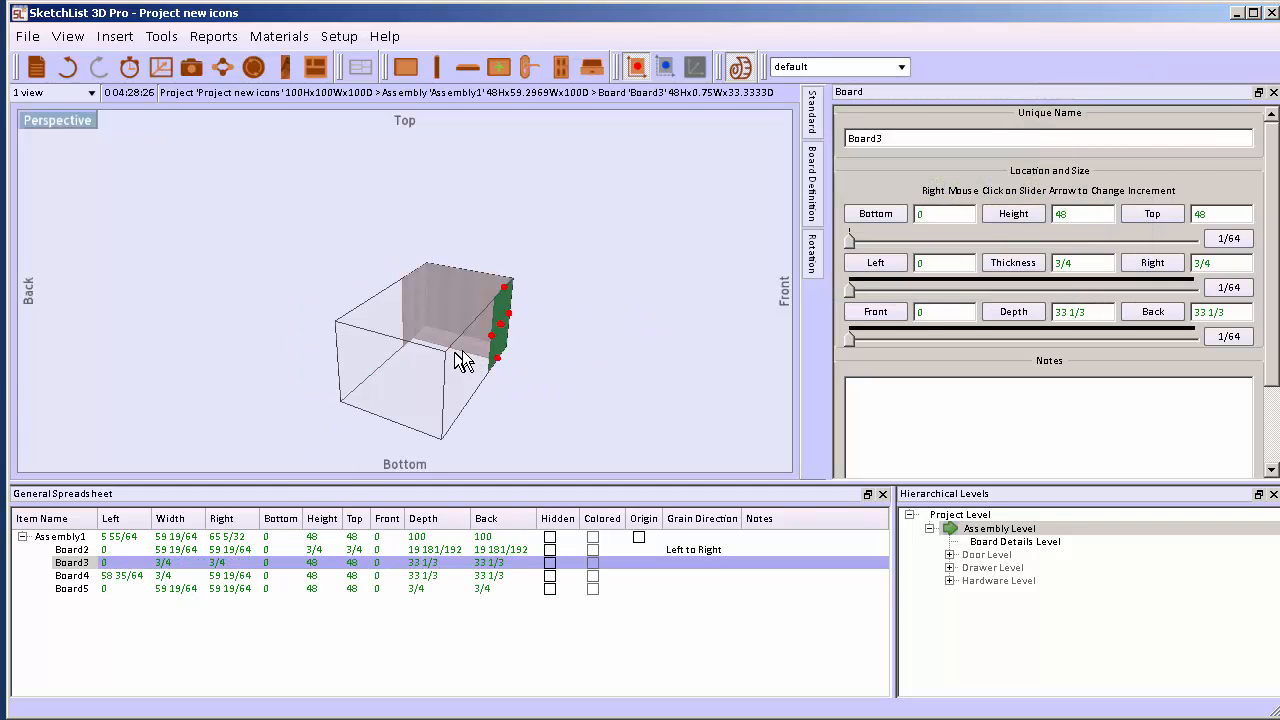
left_click(455, 354)
scroll(455, 365, "down", 2)
scroll(441, 343, "up", 4)
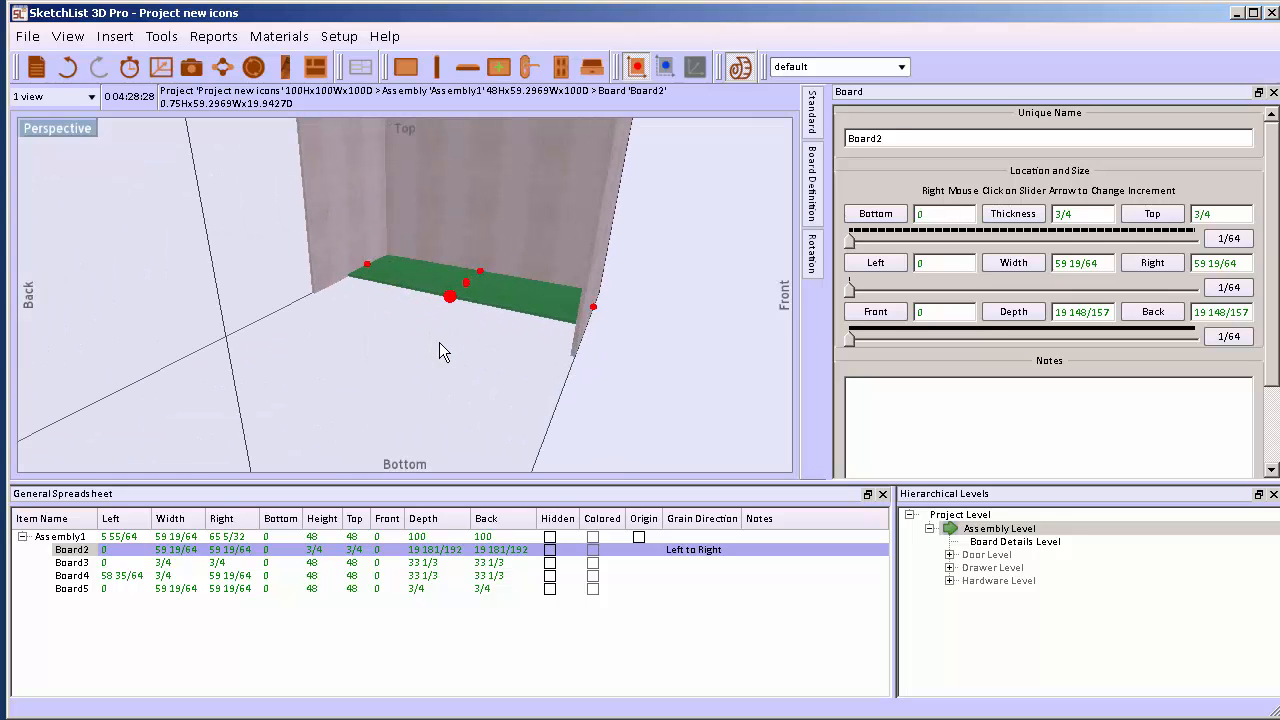
left_click_drag(449, 305, 429, 331)
scroll(432, 330, "down", 3)
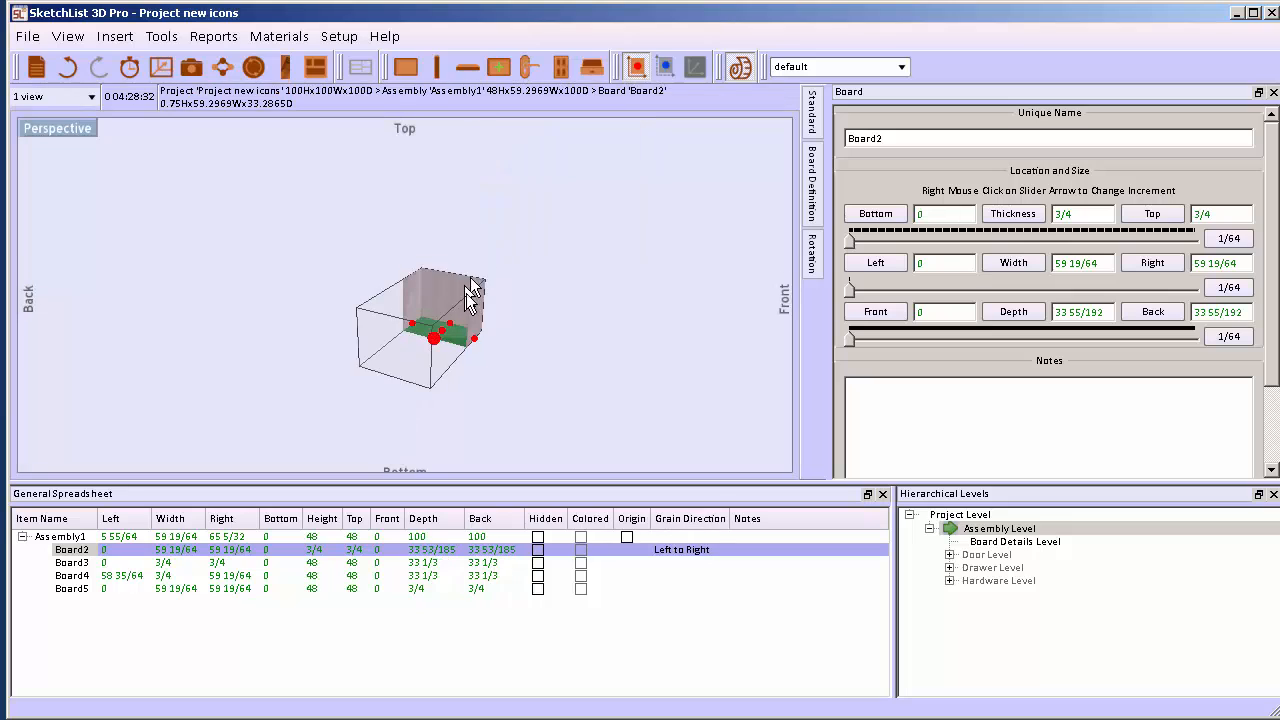
- Turn on the corner points and check the coordinates of the left side board's upper back corner
left_click(448, 292)
scroll(446, 290, "up", 3)
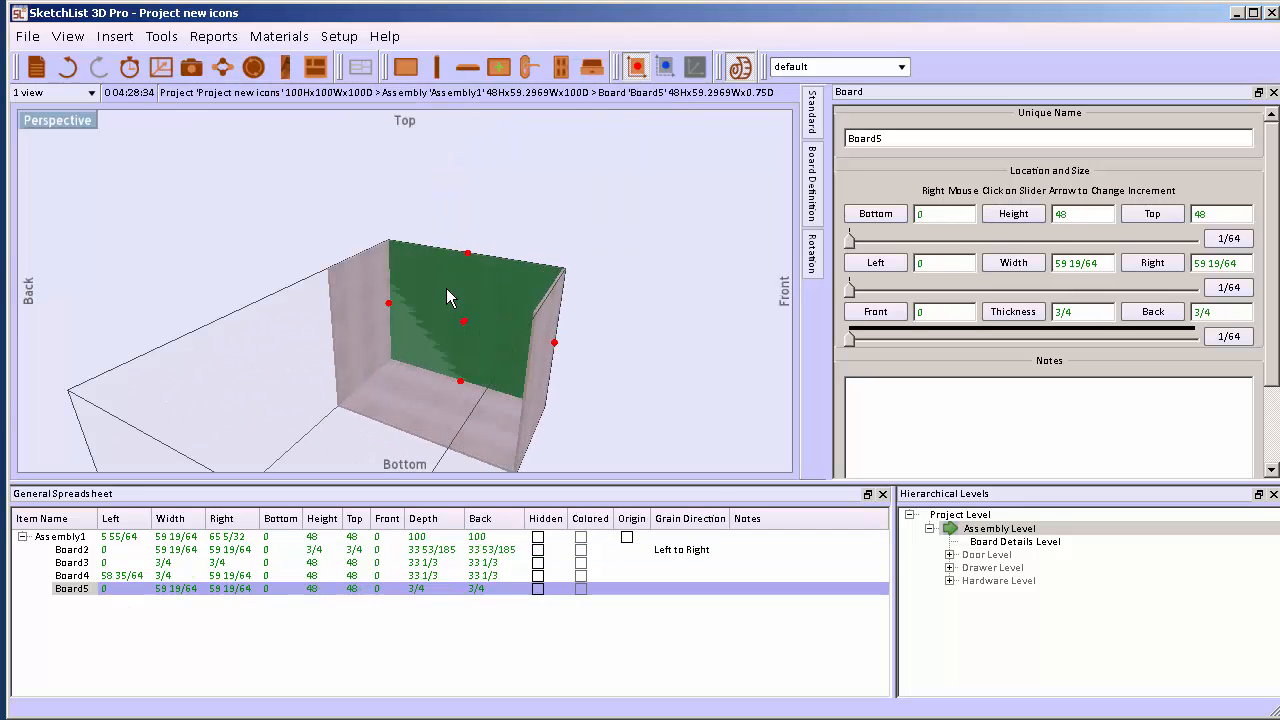
left_click(665, 66)
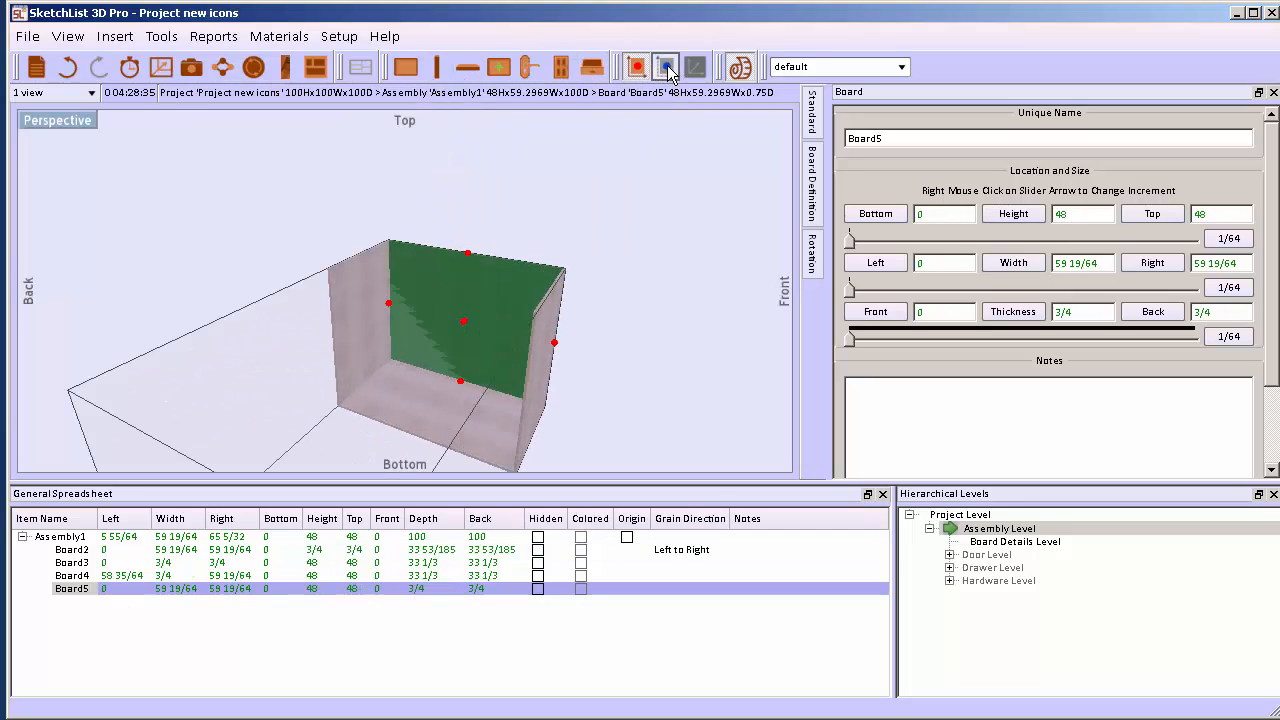
left_click(533, 318)
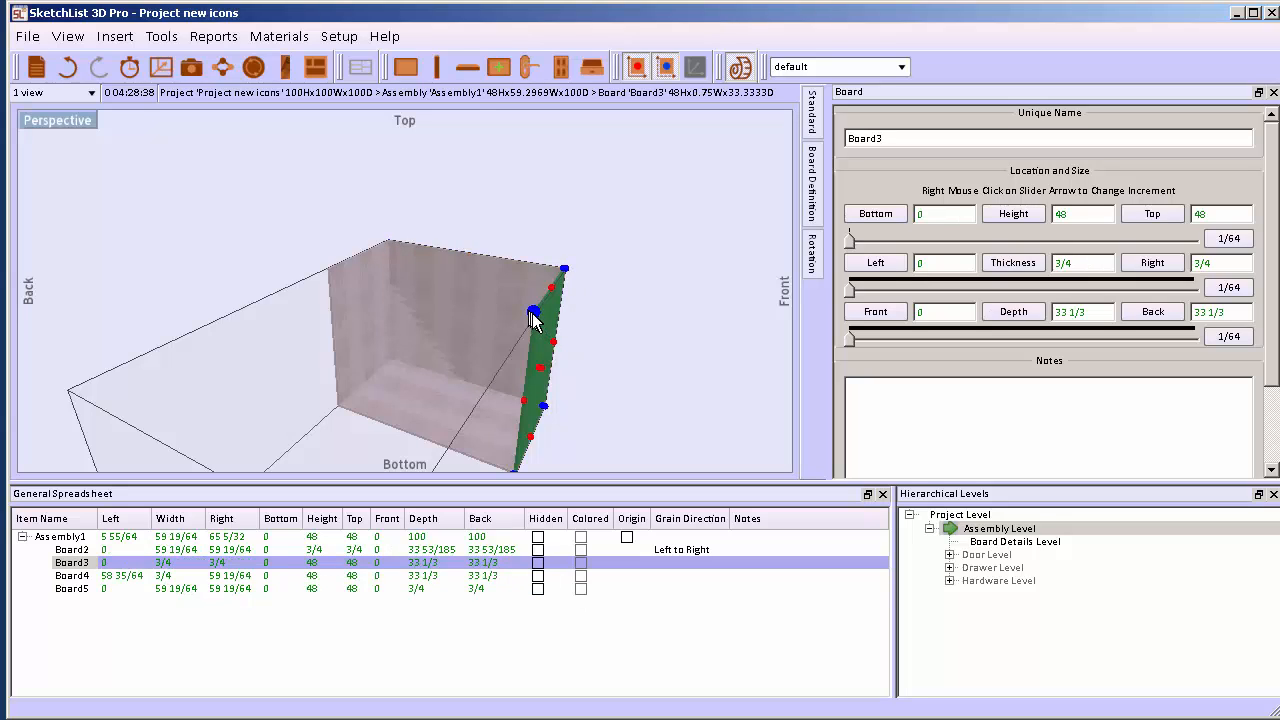
right_click(533, 313)
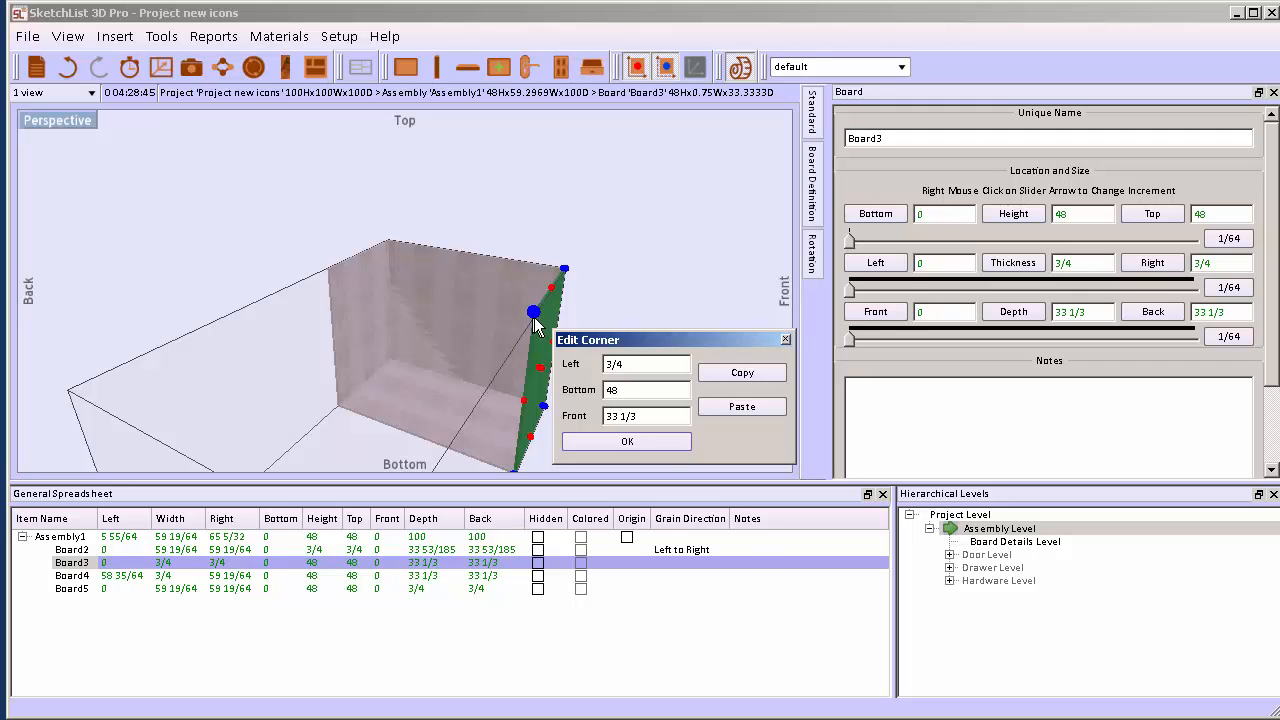
left_click(657, 441)
- Move the back board to the rear of the side boards by setting its upper left corner's front coordinate to 33
left_click(563, 279)
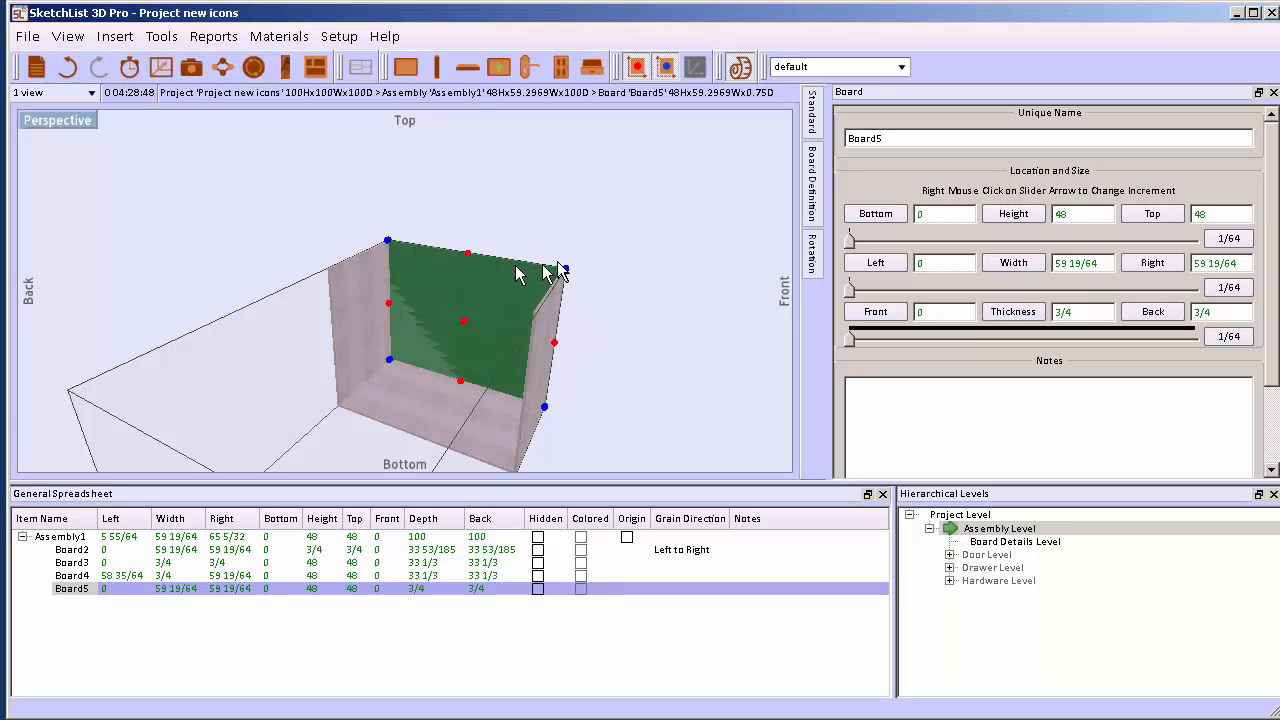
left_click(564, 273)
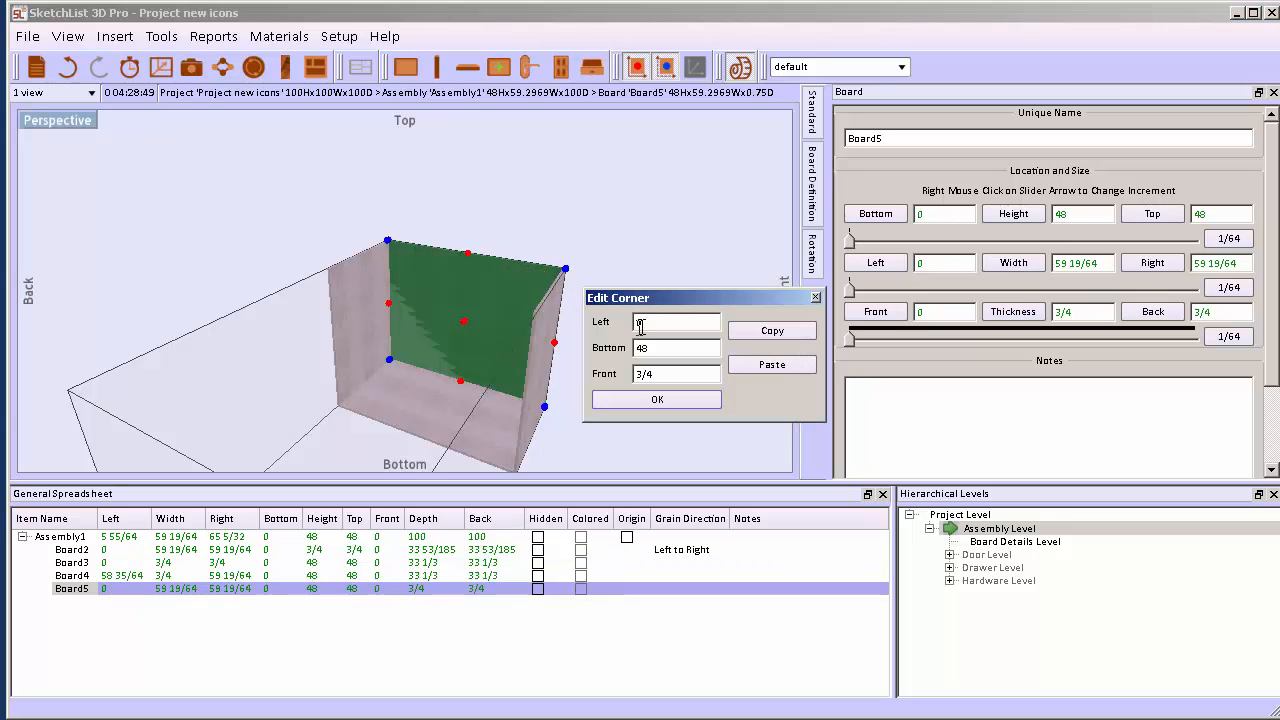
double_click(665, 374)
type("33")
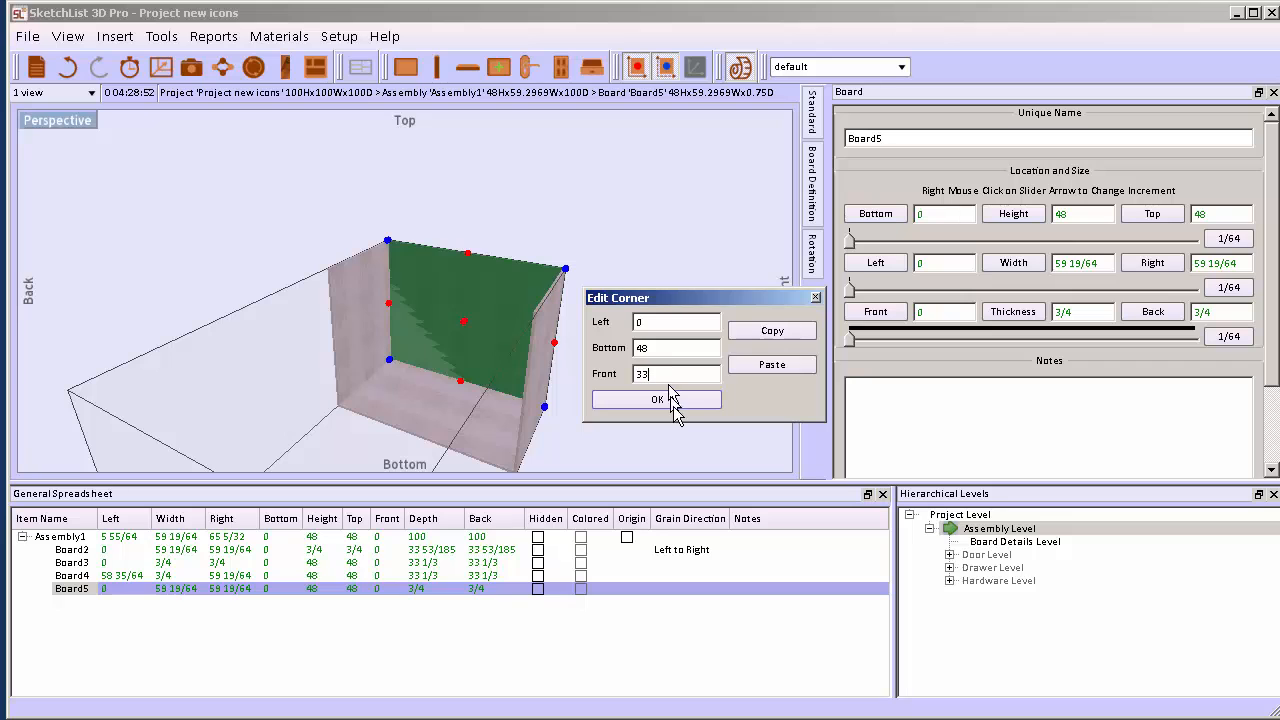
left_click(679, 398)
left_click_drag(503, 391, 66, 333)
scroll(66, 333, "down", 5)
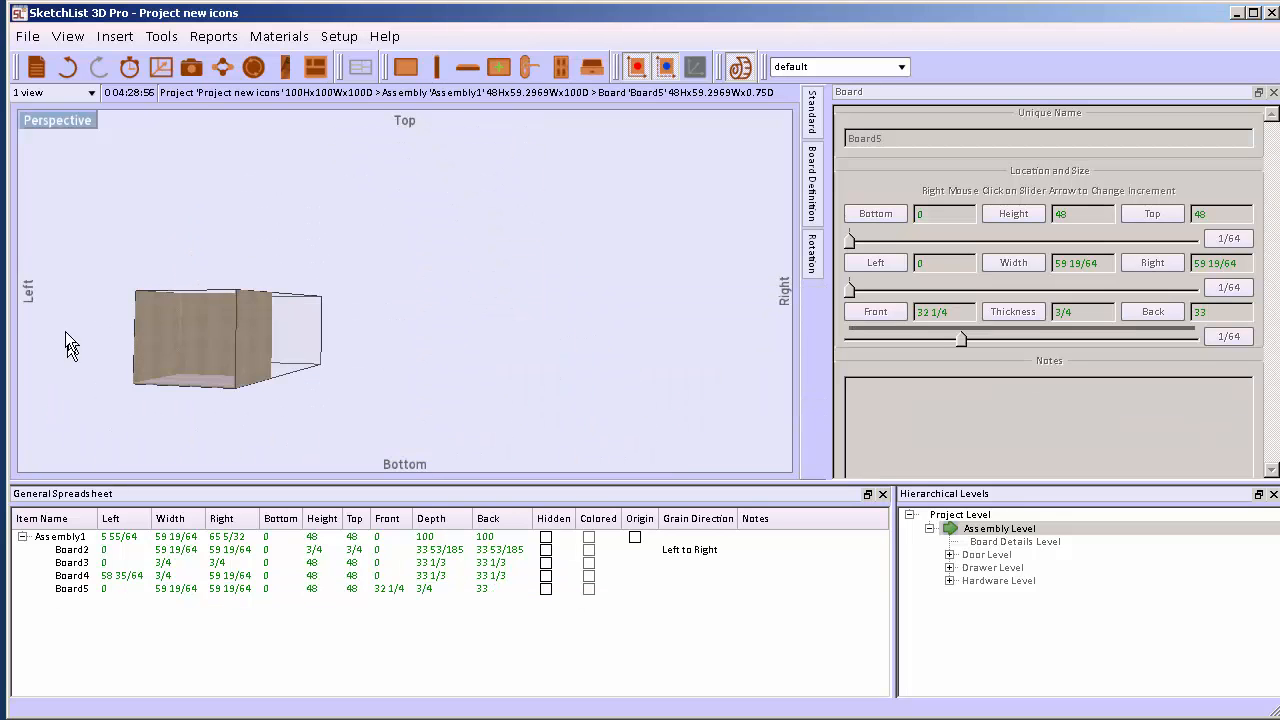
- Clone the bottom shelf and move the copy up to the top of the assembly at 48
left_click(296, 358)
left_click_drag(296, 358, 340, 378)
left_click(235, 404)
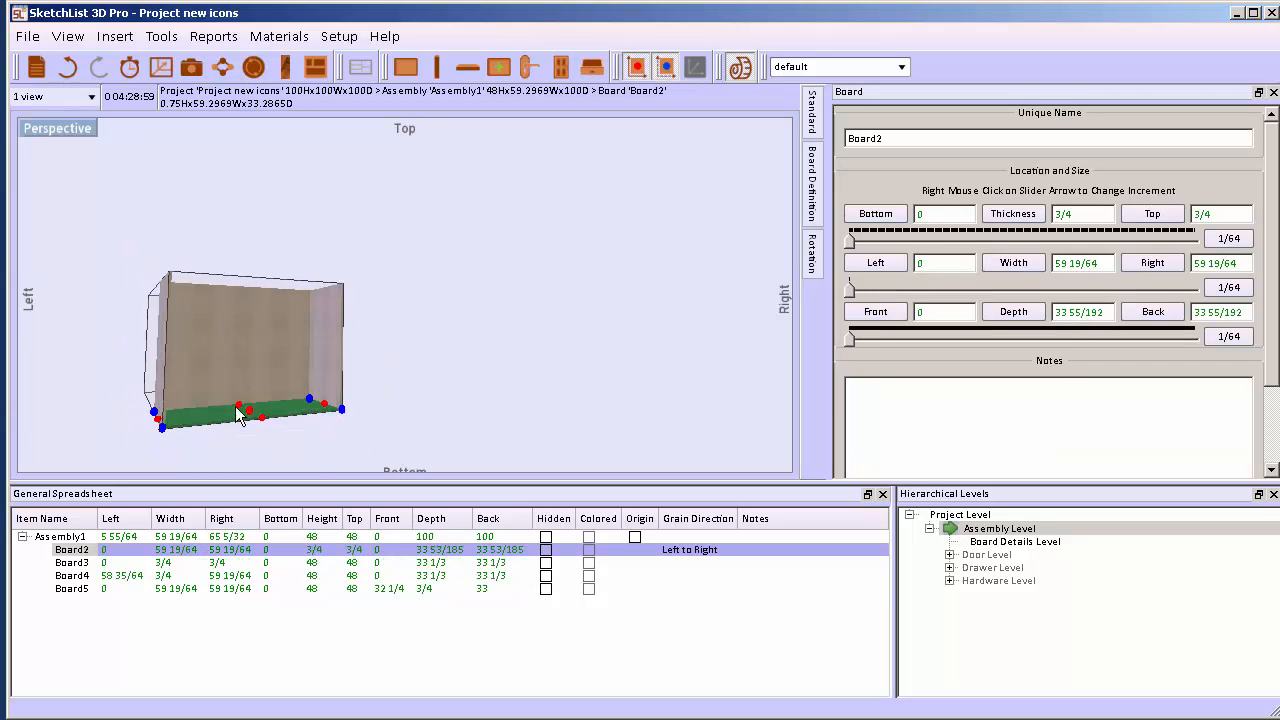
left_click_drag(235, 404, 697, 338)
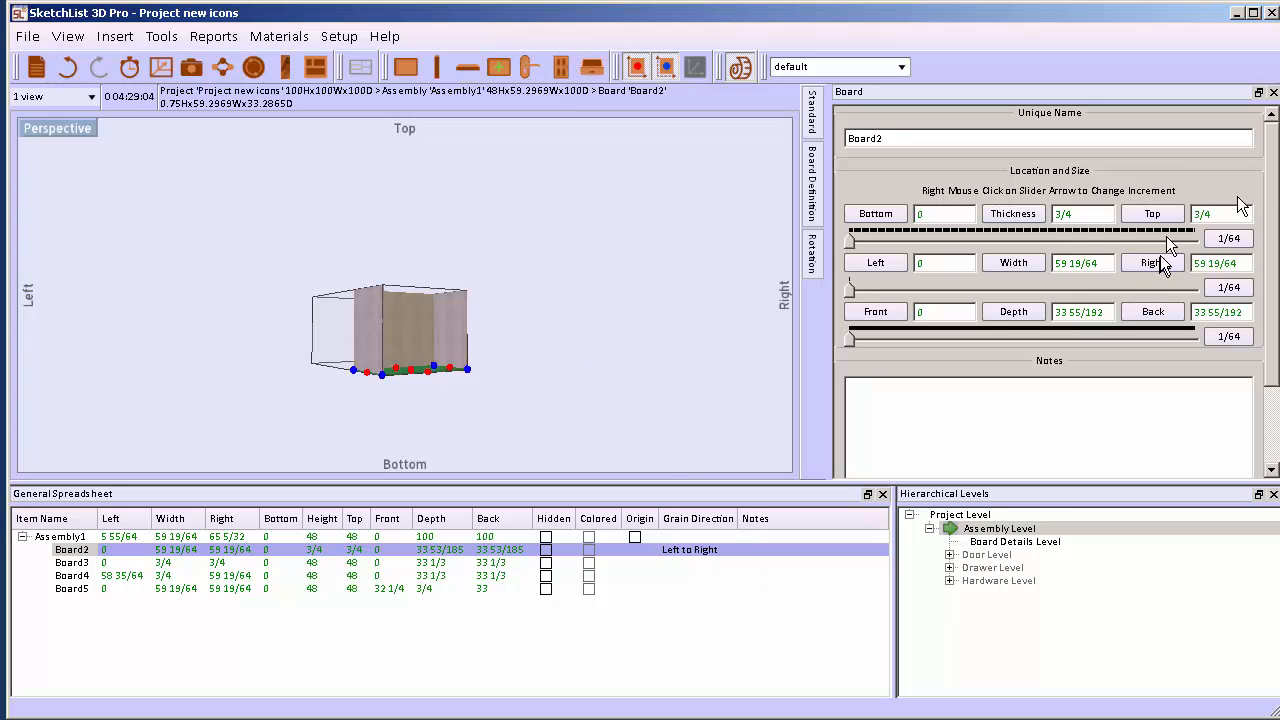
scroll(1276, 225, "down", 3)
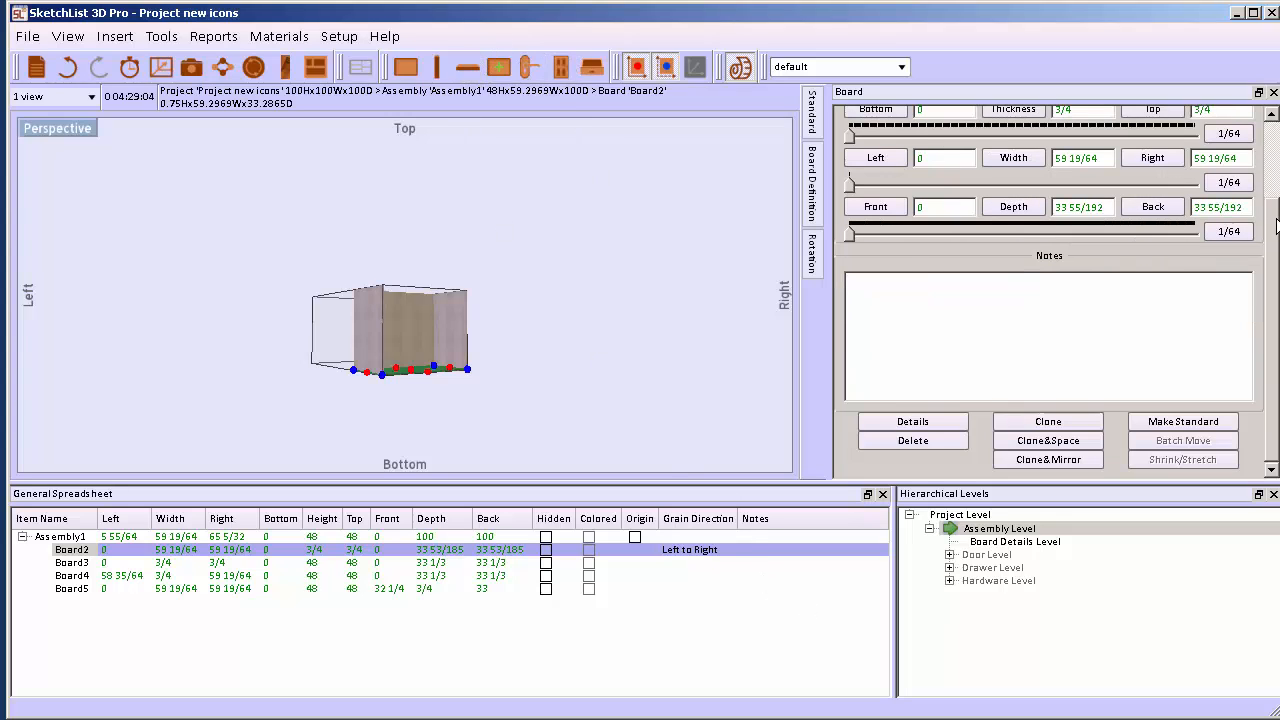
left_click(1073, 422)
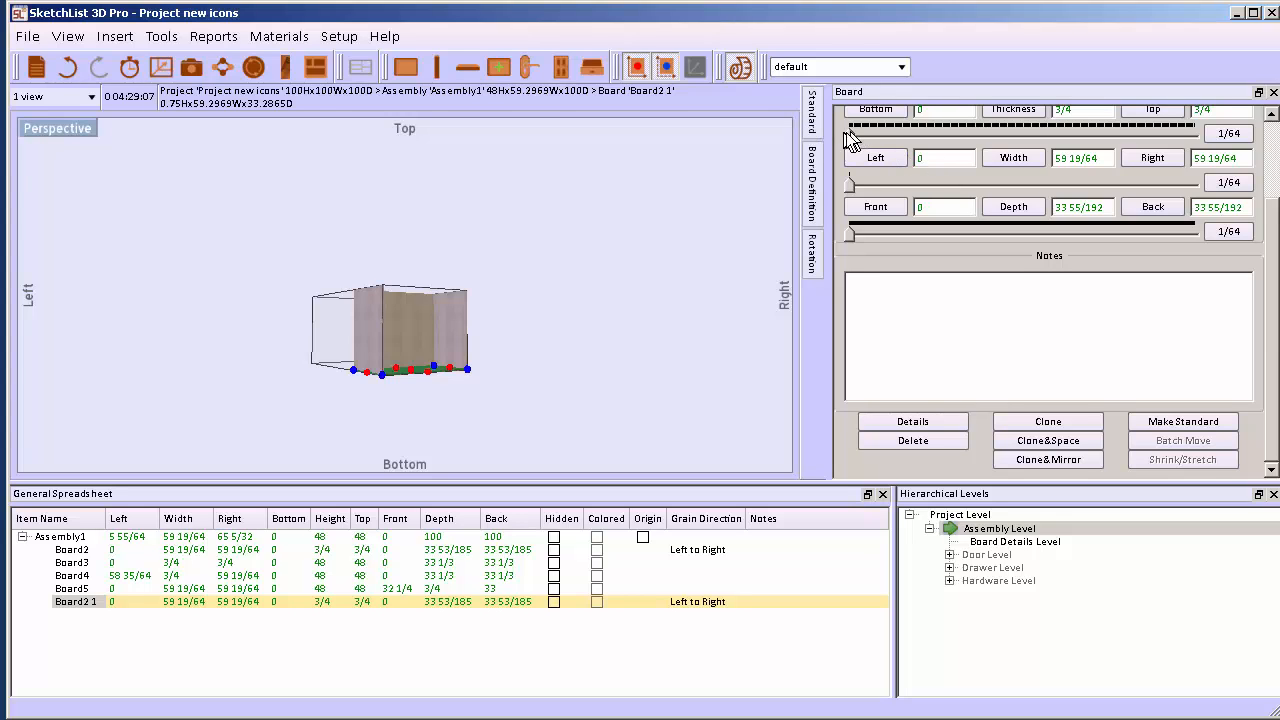
left_click_drag(851, 133, 1240, 145)
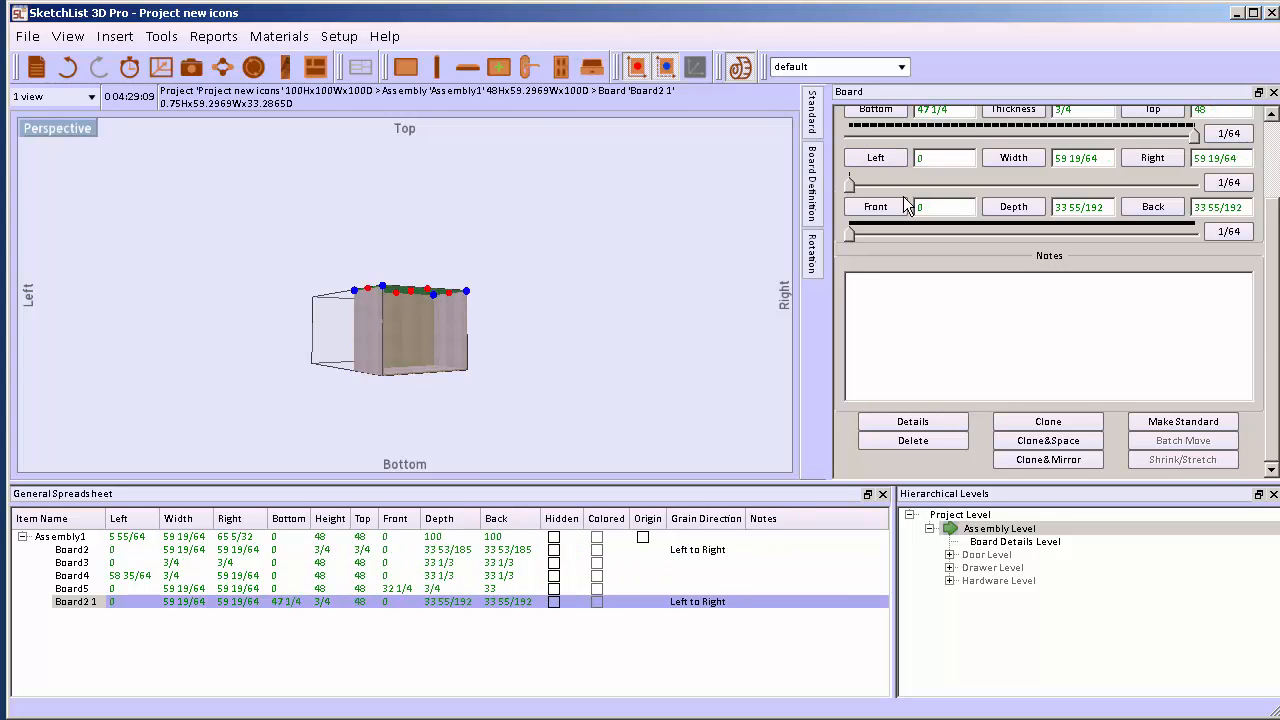
left_click(530, 332)
left_click(459, 333)
left_click_drag(370, 415, 498, 410)
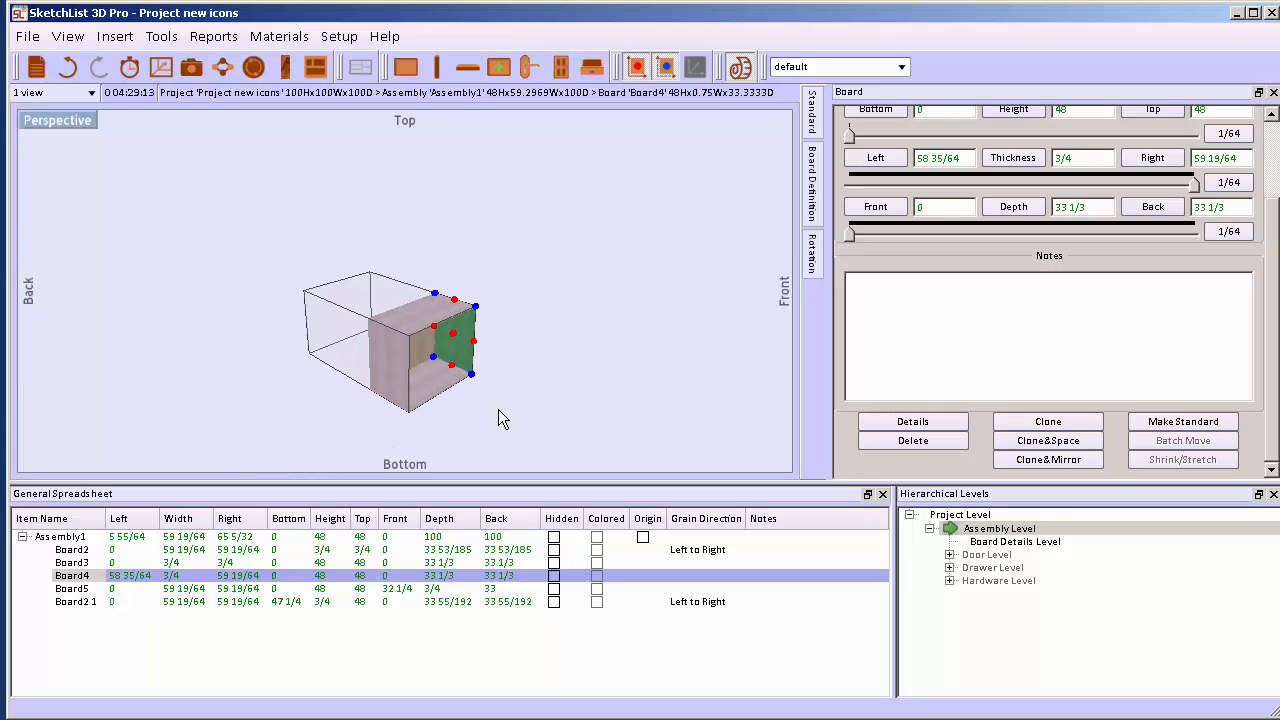
- Set up a custom board named board with top-to-bottom thickness, grain along the width, and 24 for both width and depth
left_click(495, 66)
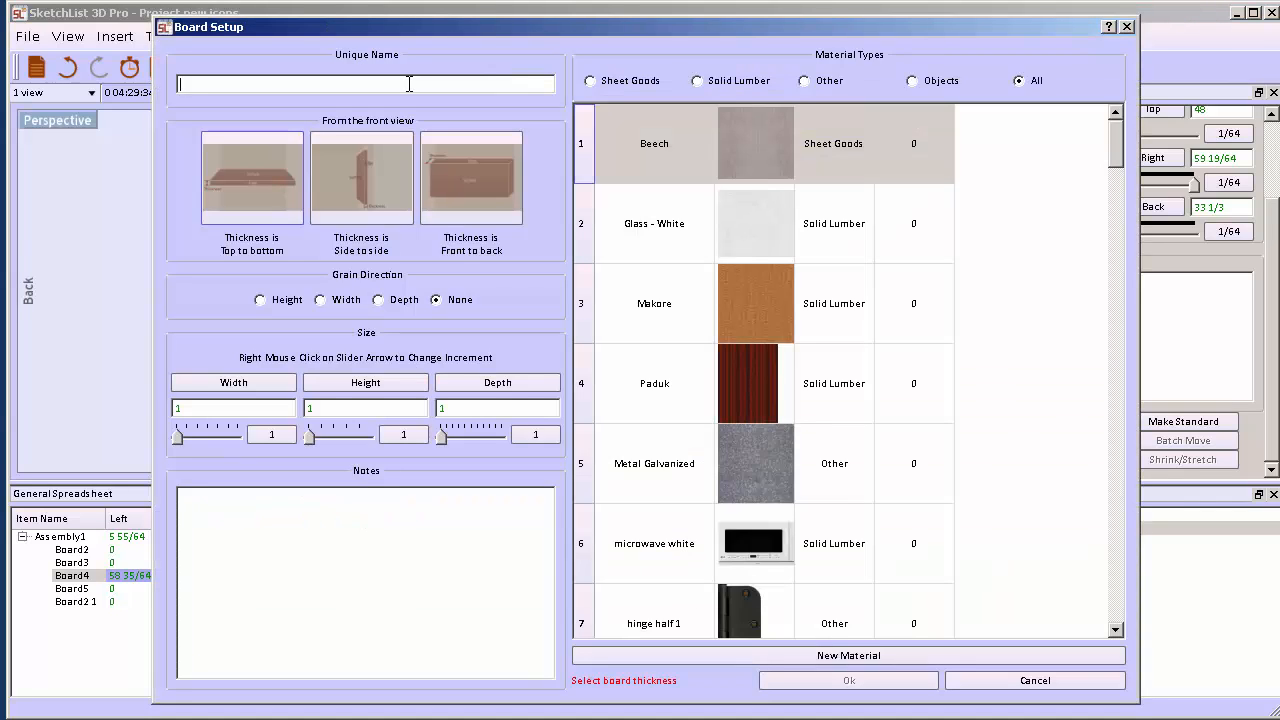
left_click(409, 84)
left_click(282, 180)
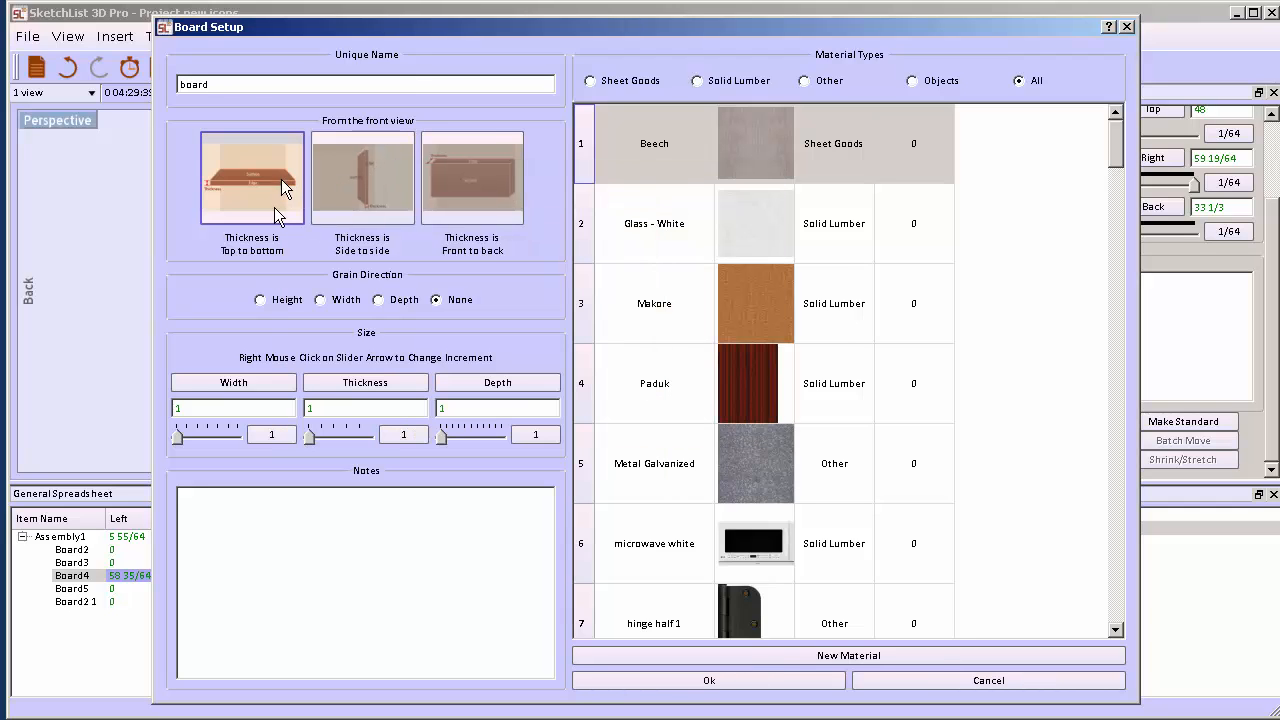
left_click(320, 299)
left_click(263, 408)
type("24")
key("Tab")
key("Tab")
type("24")
- Limit the materials to solid lumber, choose Oak fine grain for the custom board, and accept the setup
left_click(688, 320)
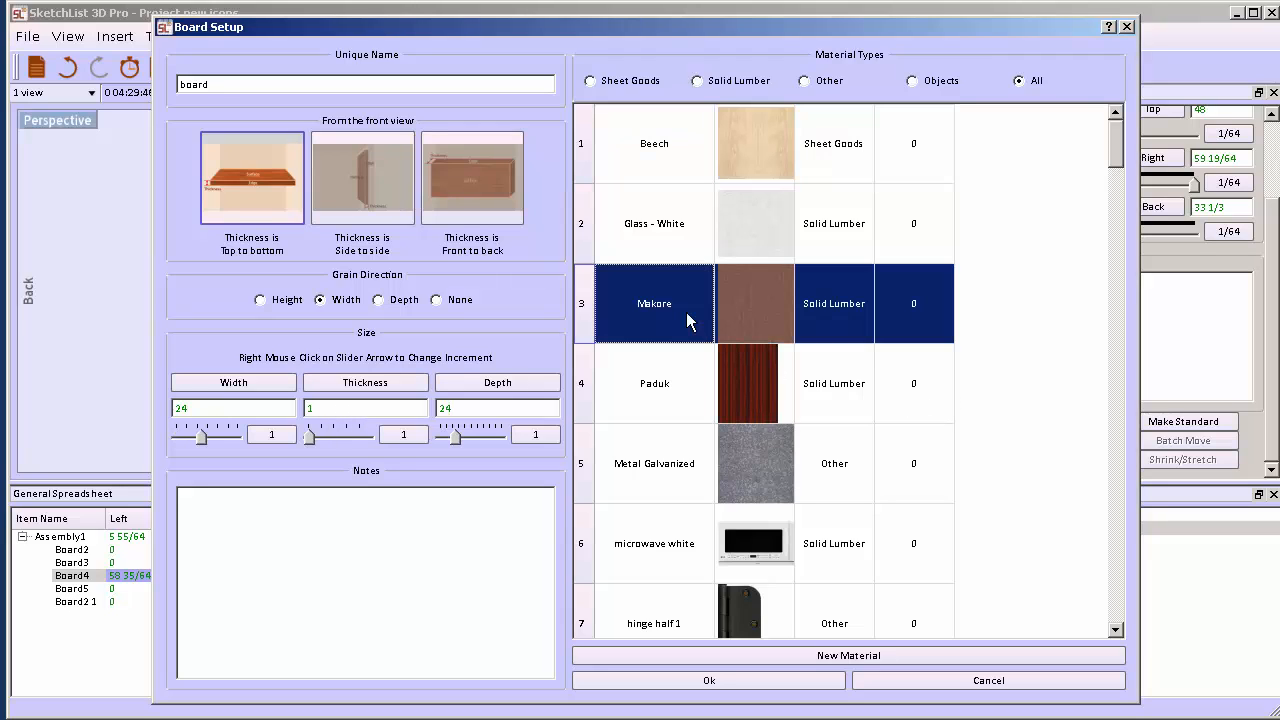
left_click(697, 80)
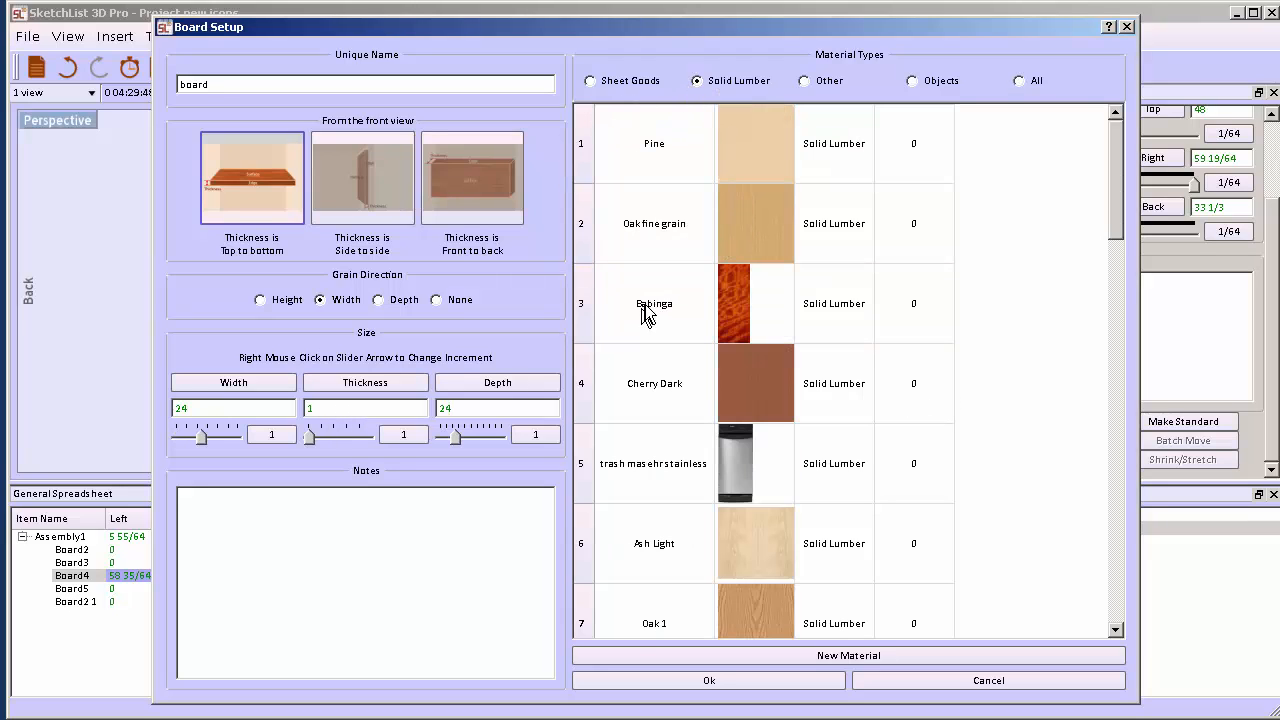
left_click(664, 255)
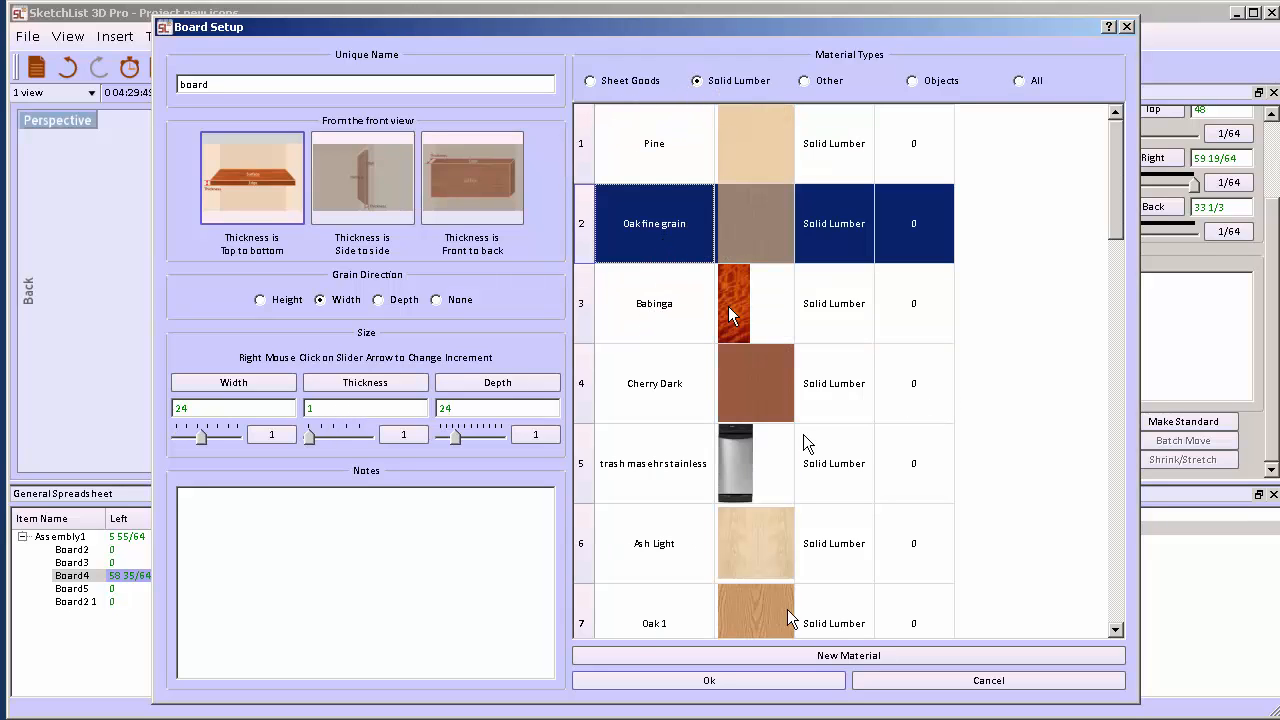
left_click(778, 682)
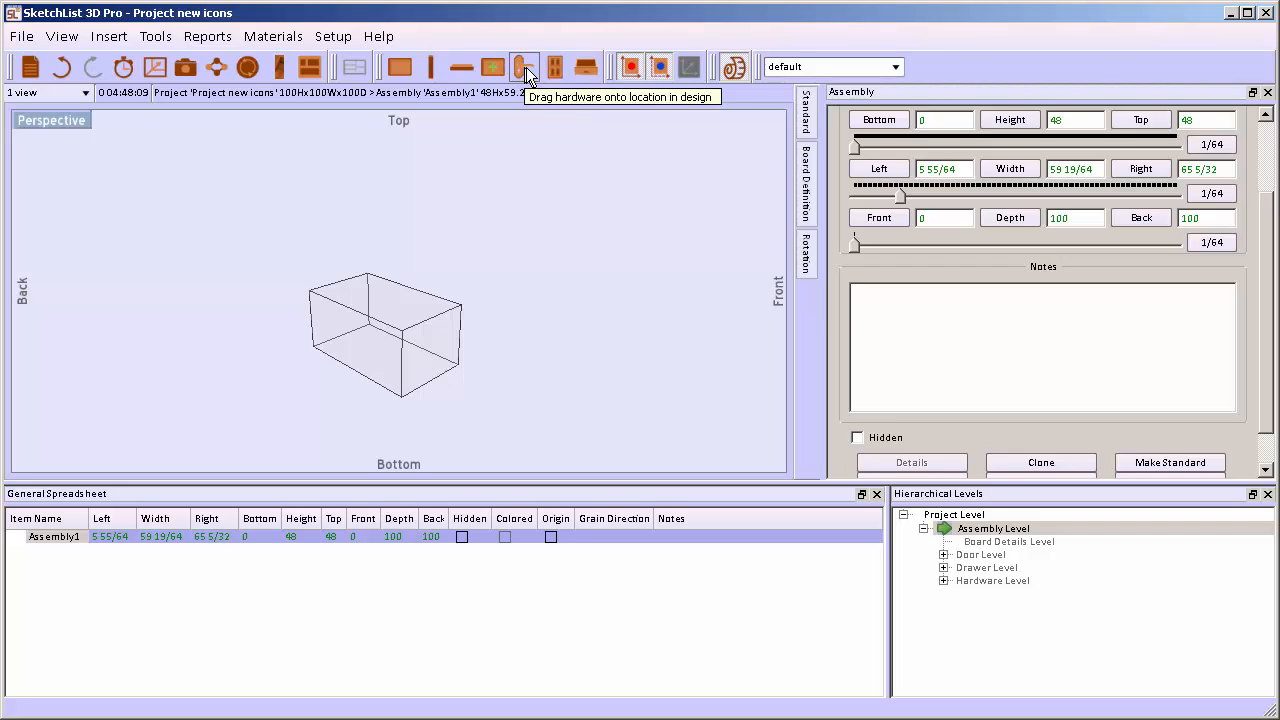
- Add a drawer to the assembly and stretch it to 26 23/32 wide and 19 5/16 deep
left_click(581, 69)
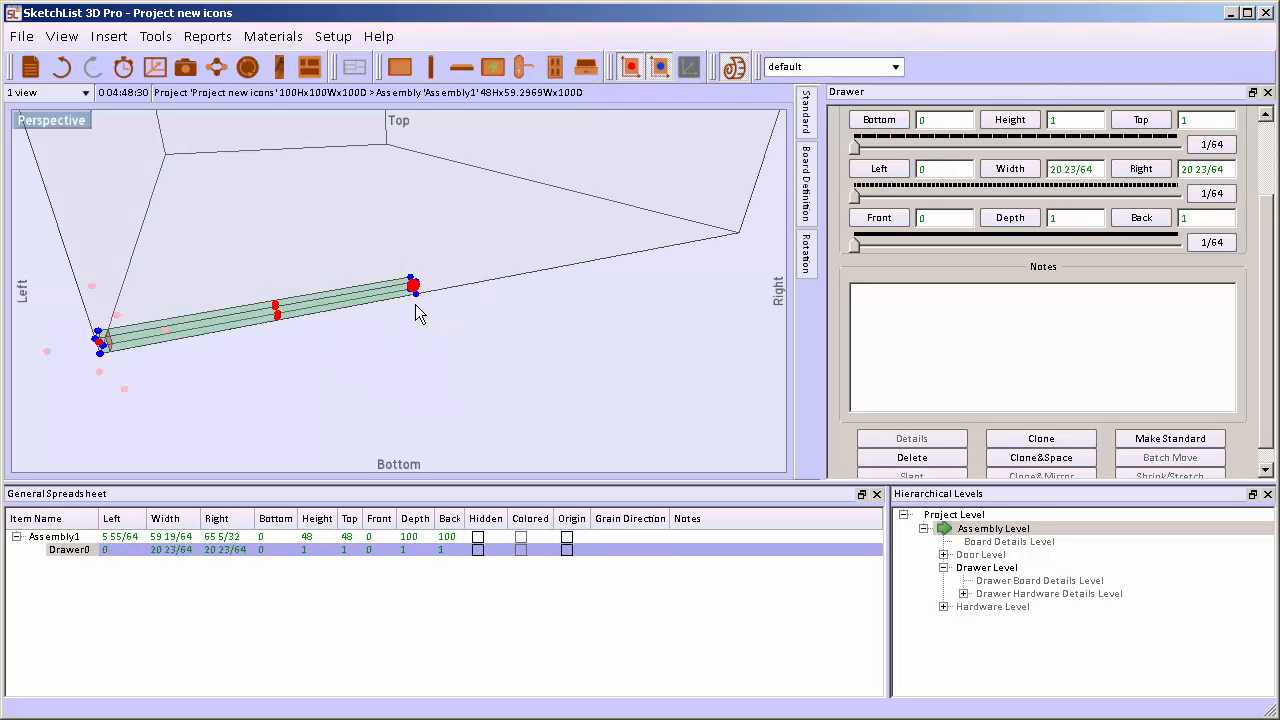
left_click_drag(415, 305, 497, 293)
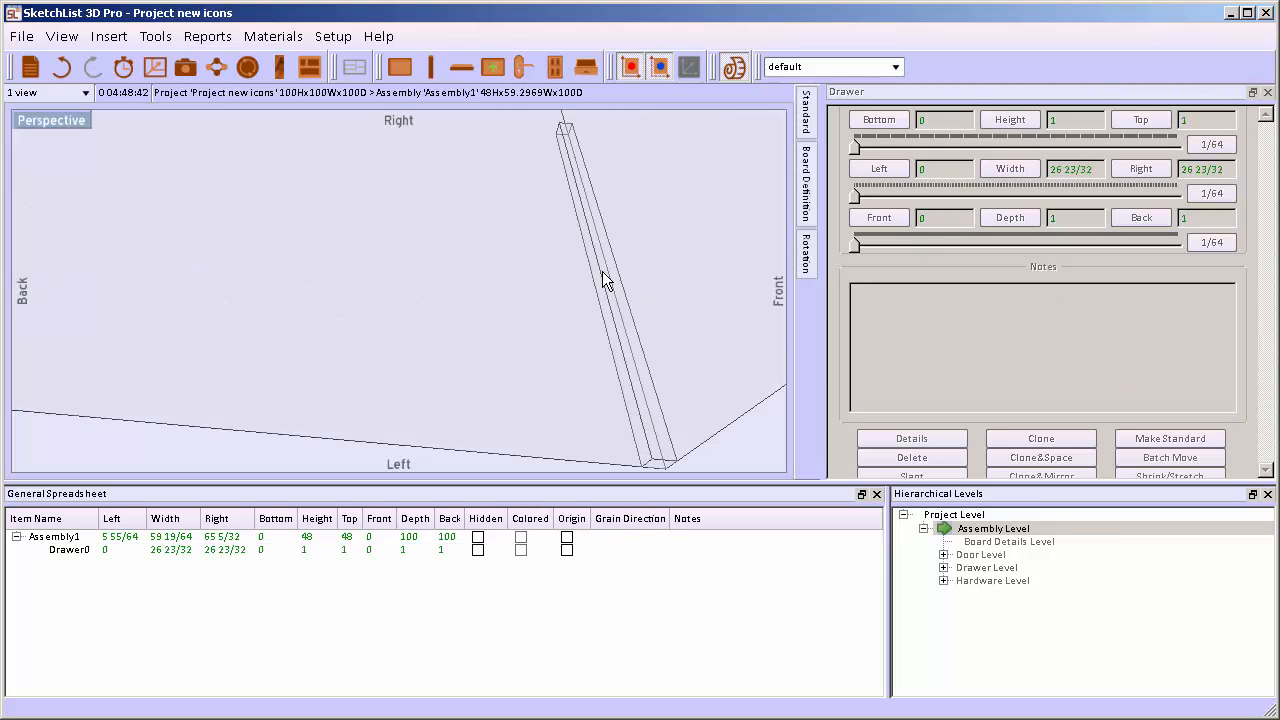
left_click(603, 280)
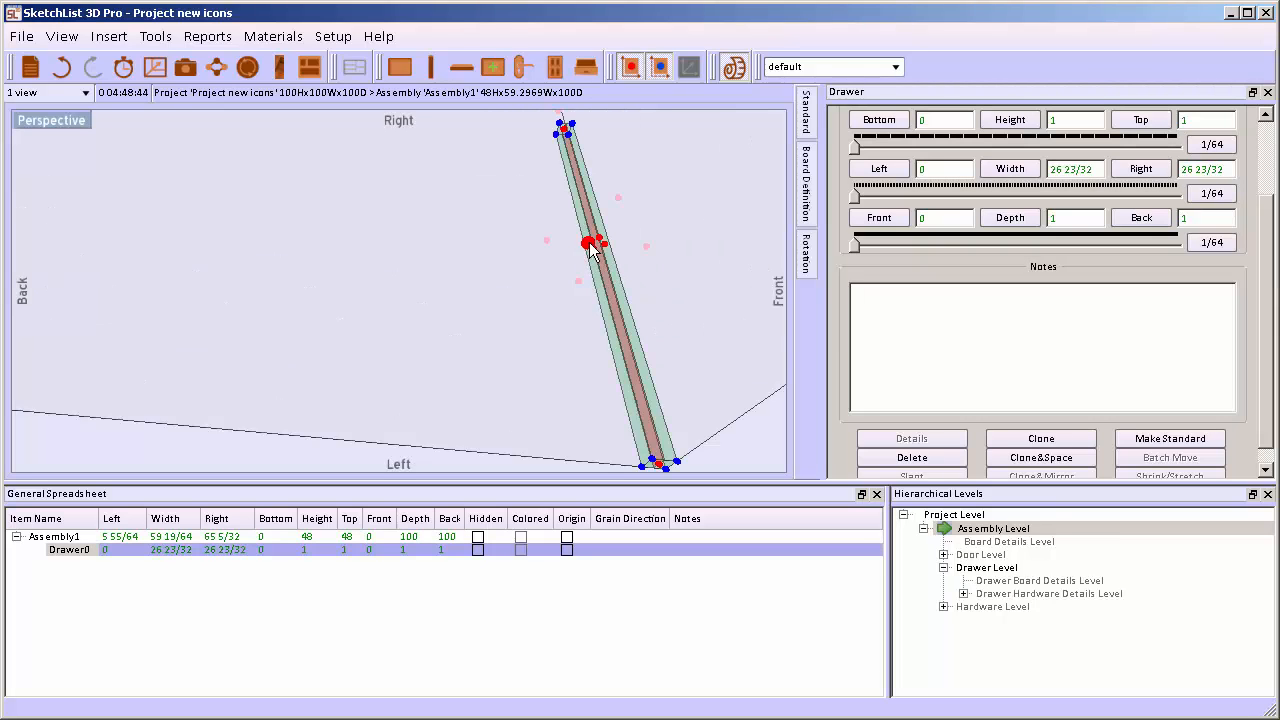
left_click_drag(585, 247, 297, 266)
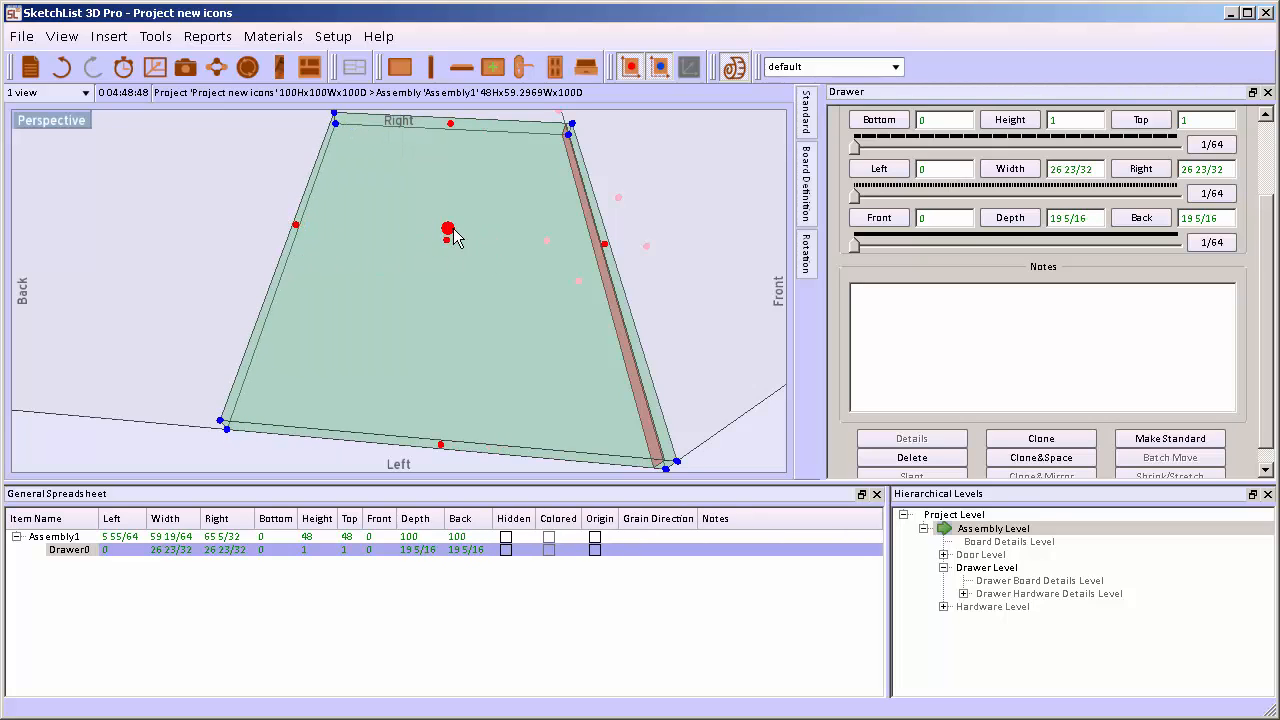
- Set the drawer's height to 5 and its depth to 16
left_click(447, 231)
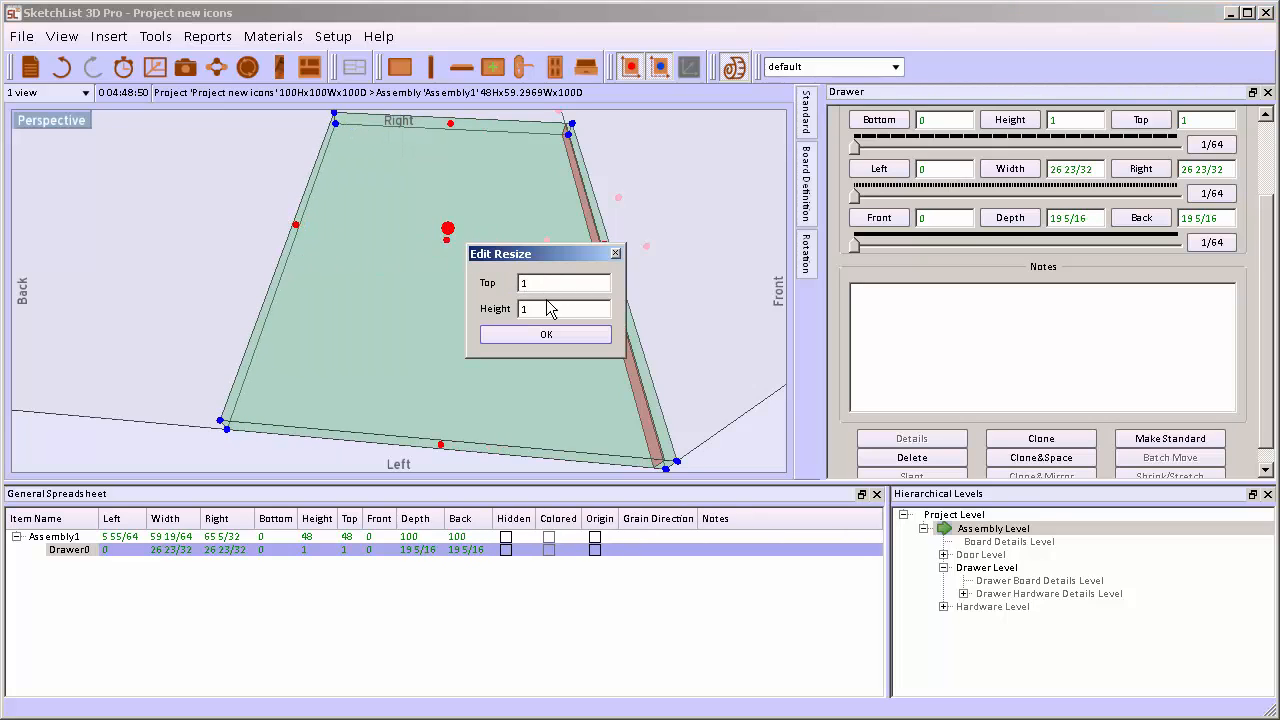
type("5")
left_click(572, 336)
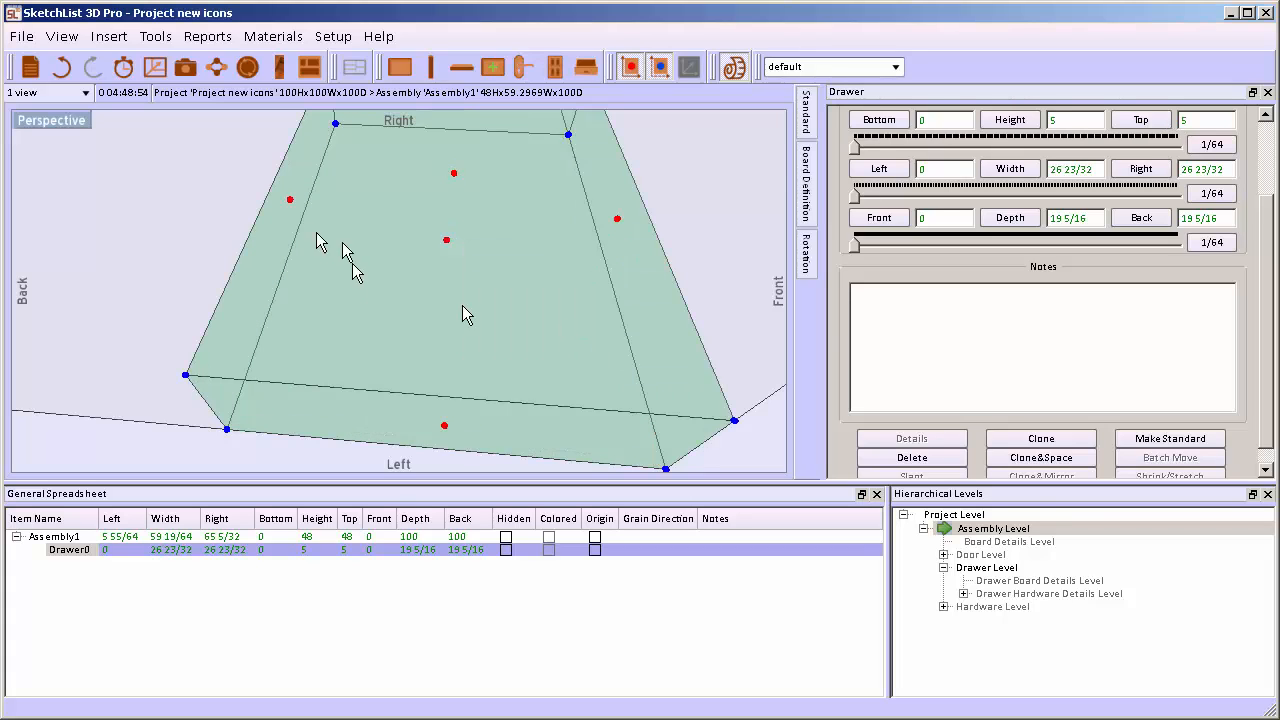
left_click(289, 201)
left_click(413, 281)
type("16")
left_click(418, 307)
middle_click_drag(581, 310, 320, 253)
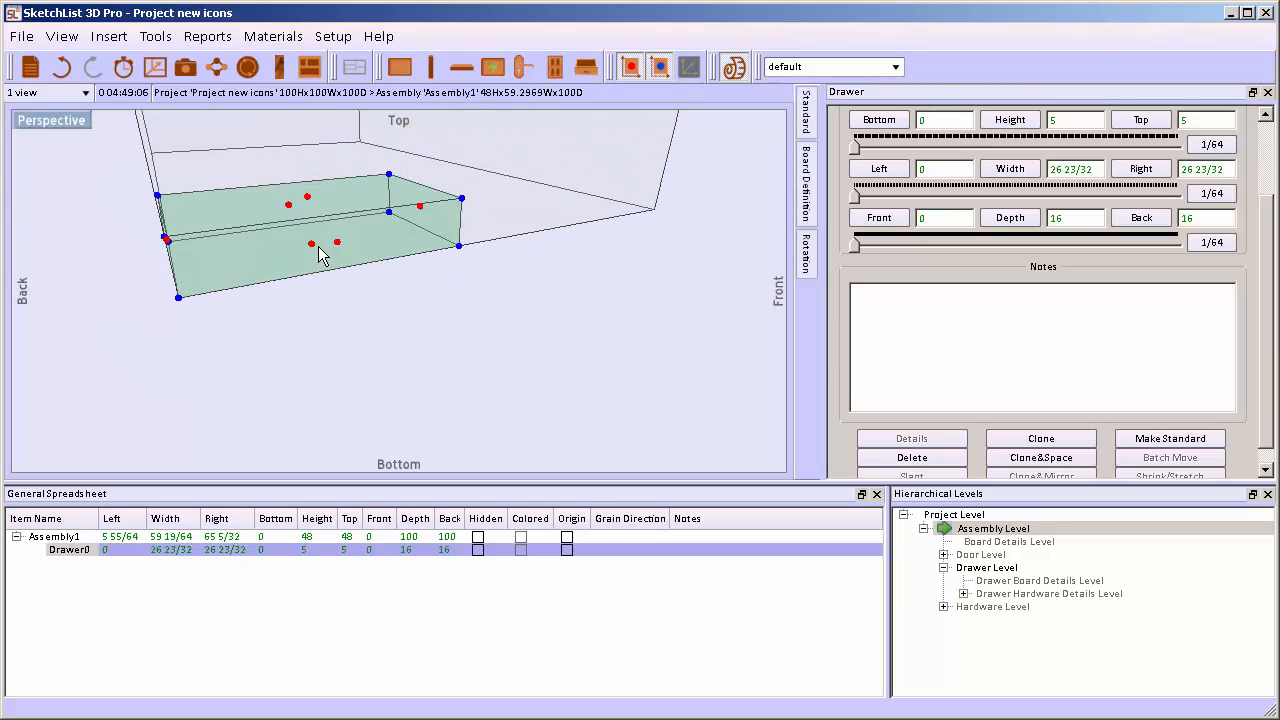
- Insert a front board into Drawer0 and stretch it to the drawer's full height of 5 and width of 26 23/32
left_click_drag(405, 70, 242, 250)
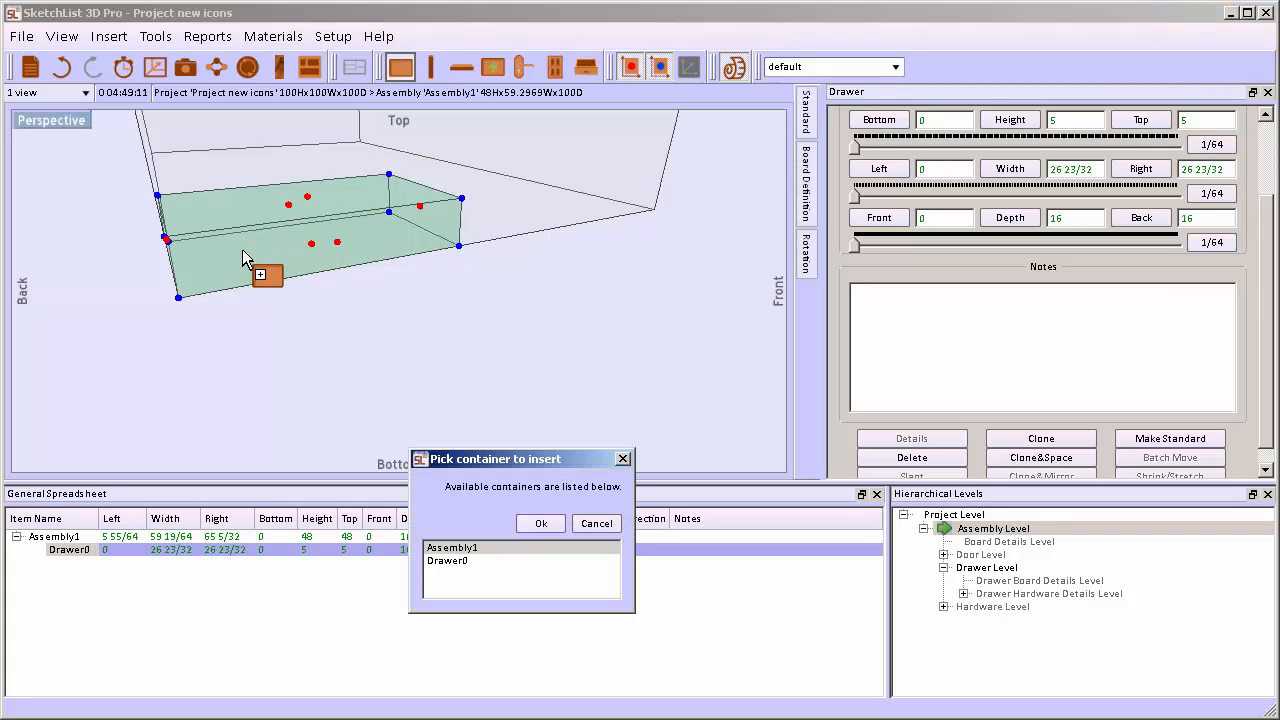
left_click(447, 561)
left_click(540, 523)
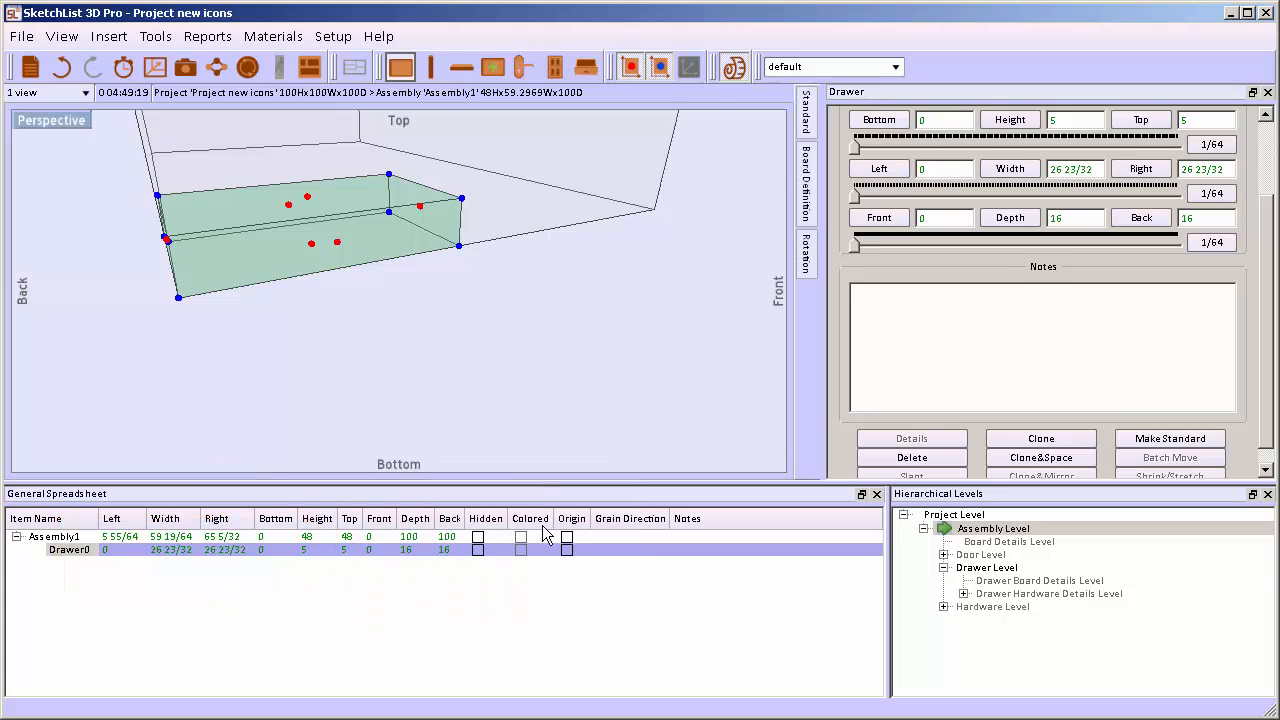
scroll(332, 303, "up", 6)
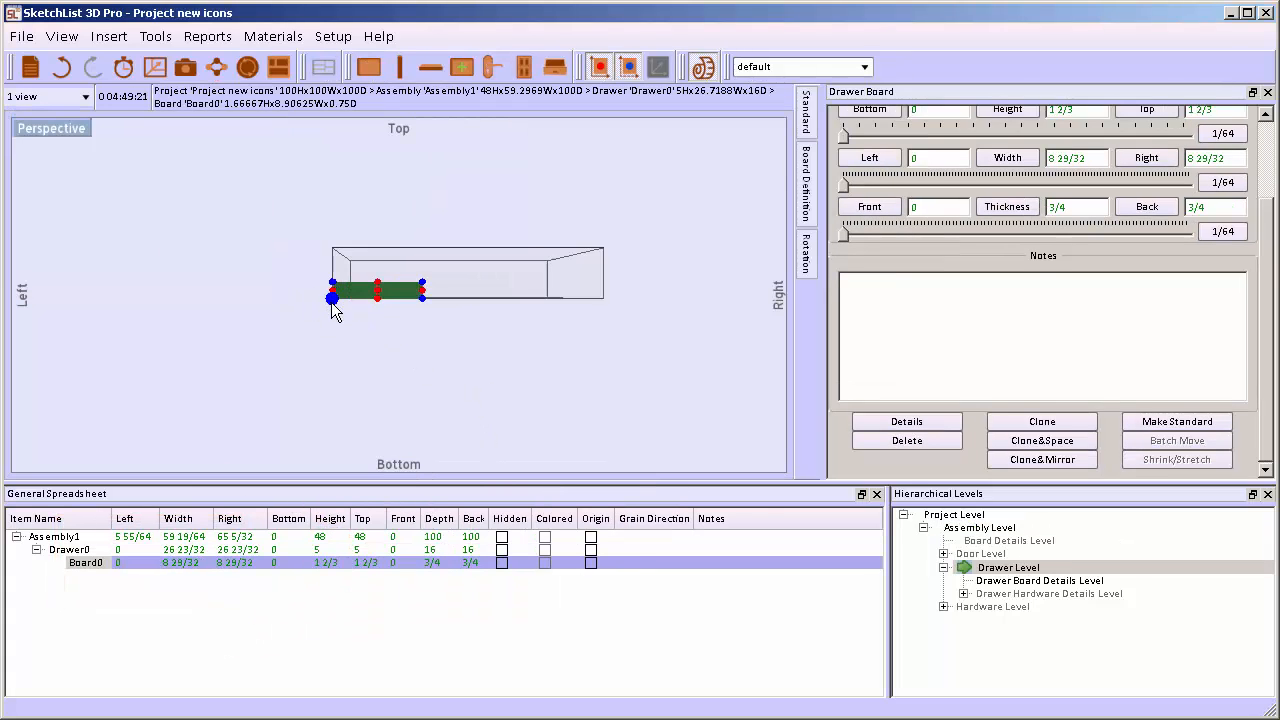
left_click_drag(409, 268, 409, 205)
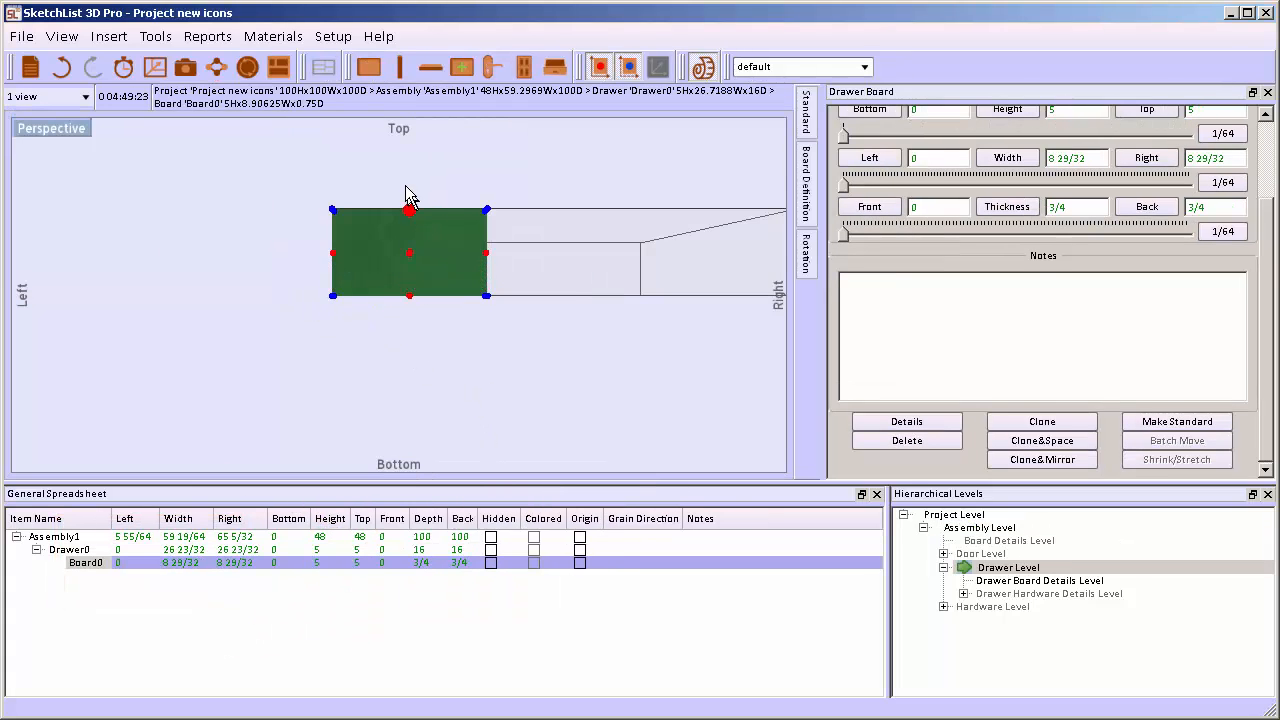
left_click(480, 249)
left_click(432, 250)
left_click_drag(486, 253, 913, 231)
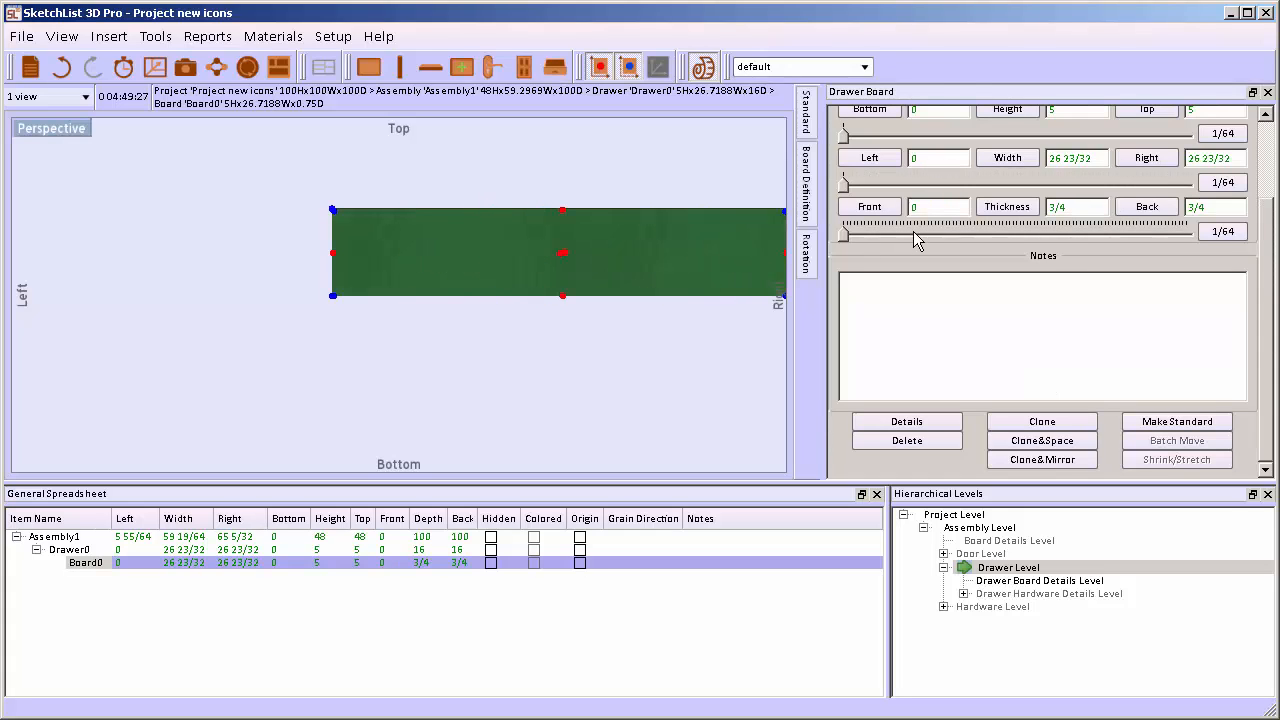
- Set the grain direction of Drawer0's front board to Width and return to the assembly level
left_click(810, 165)
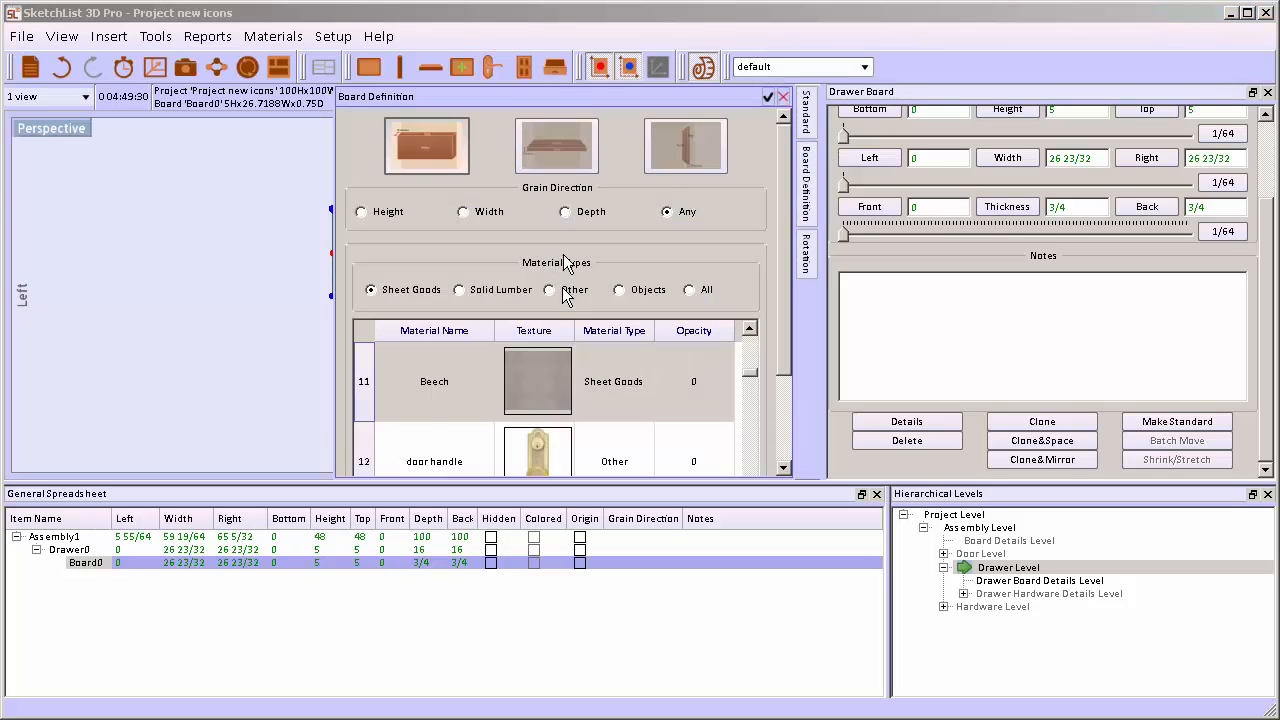
left_click(463, 211)
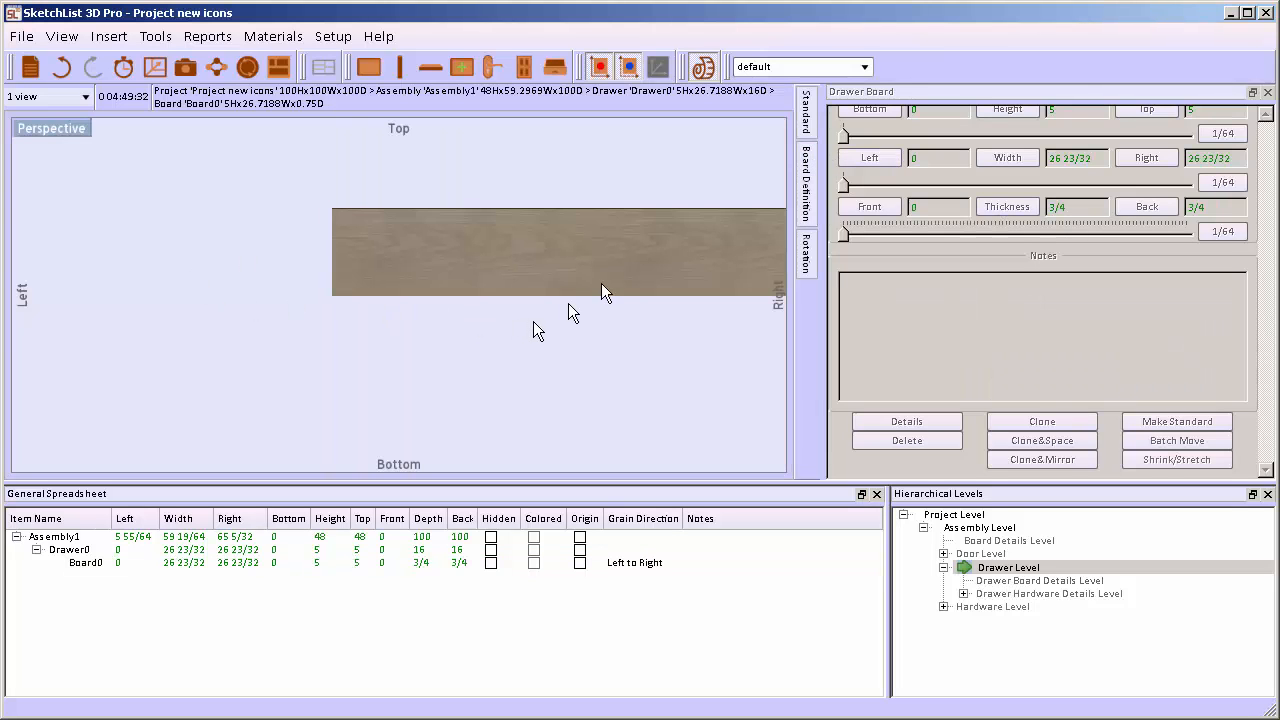
left_click(1000, 530)
scroll(384, 363, "up", 5)
left_click_drag(256, 417, 360, 405)
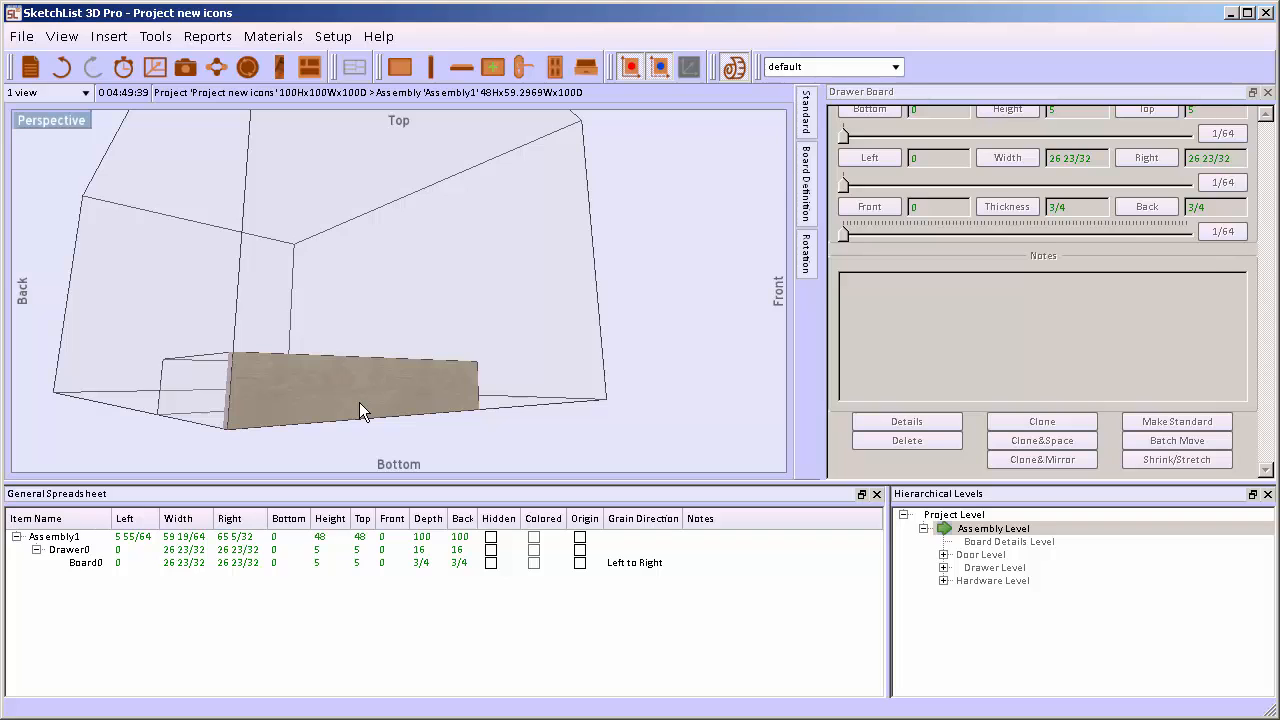
- Add a door to the assembly and stretch it to 22 31/64 wide and 39 19/64 high
left_click(553, 67)
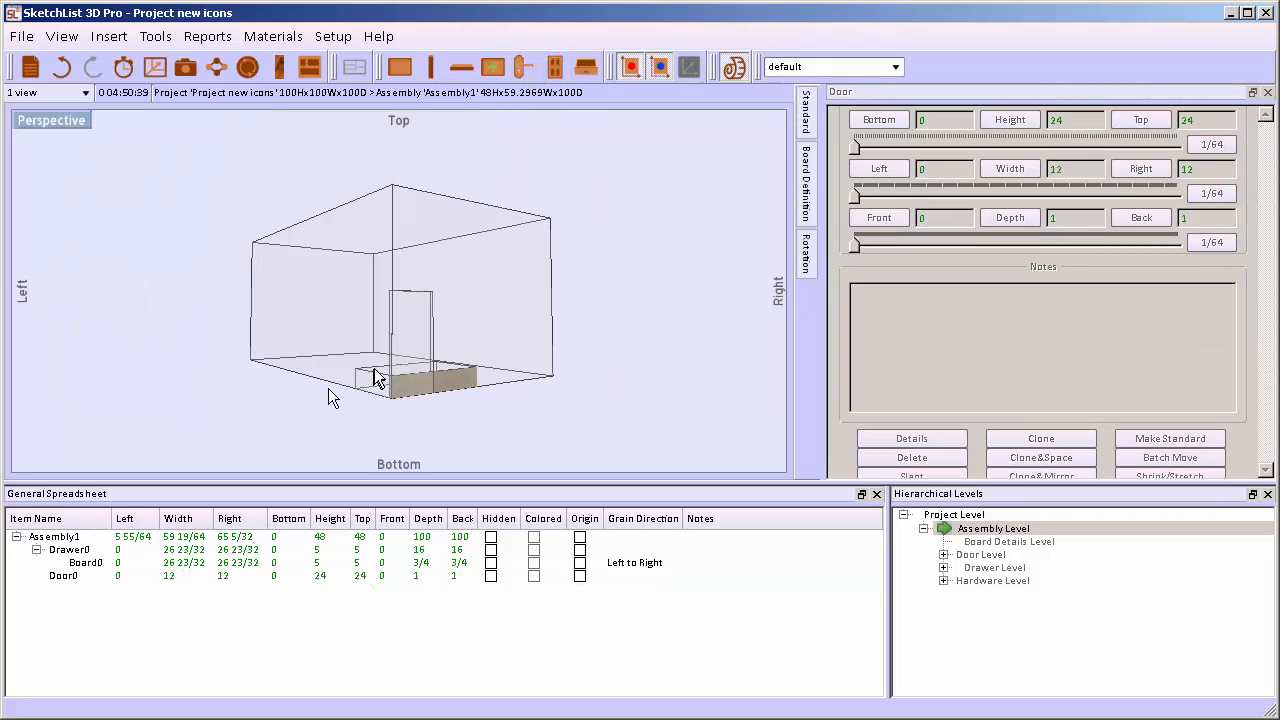
left_click(408, 332)
left_click_drag(444, 340, 480, 345)
left_click_drag(429, 292, 424, 226)
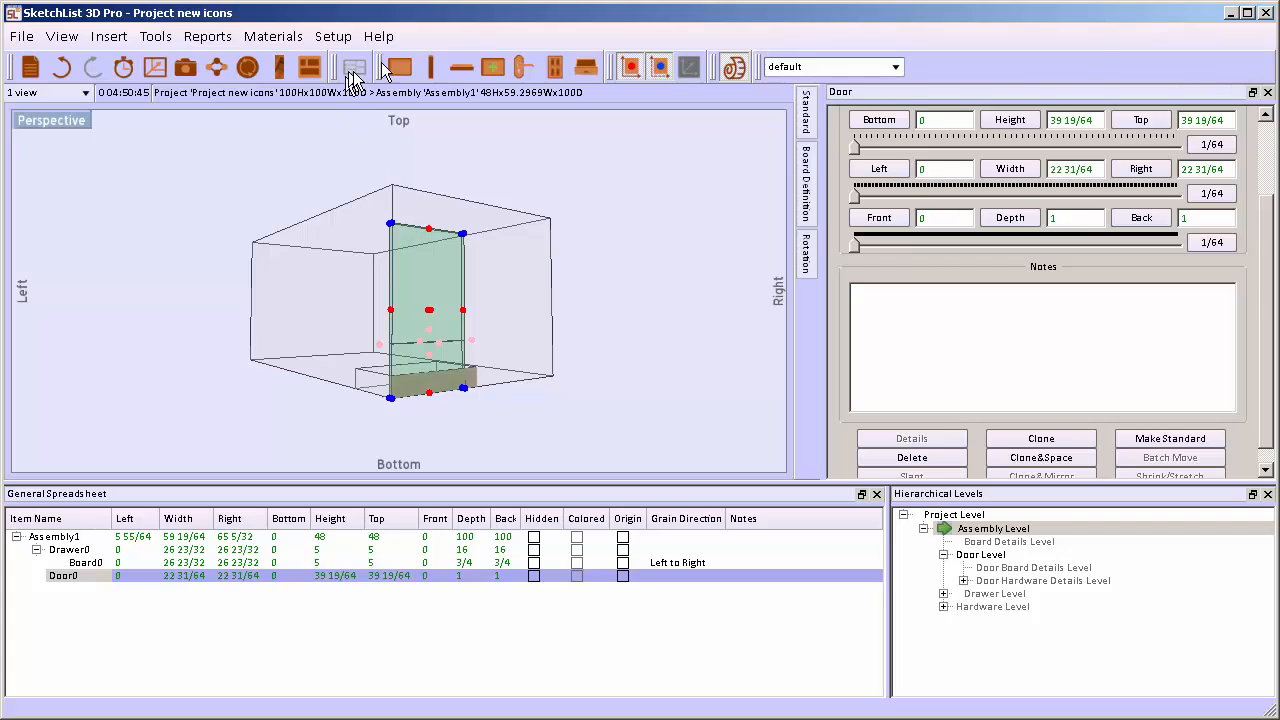
- Insert a front board into Door0
left_click_drag(400, 68, 418, 381)
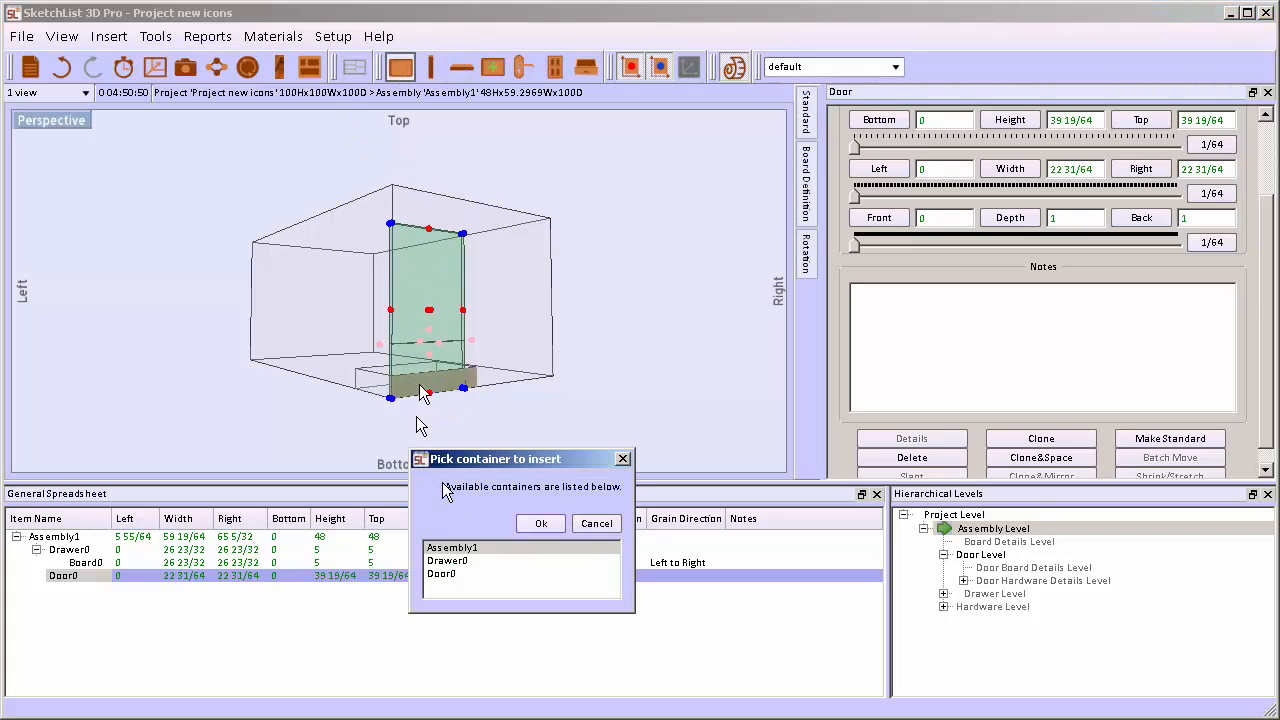
left_click(454, 575)
left_click(540, 523)
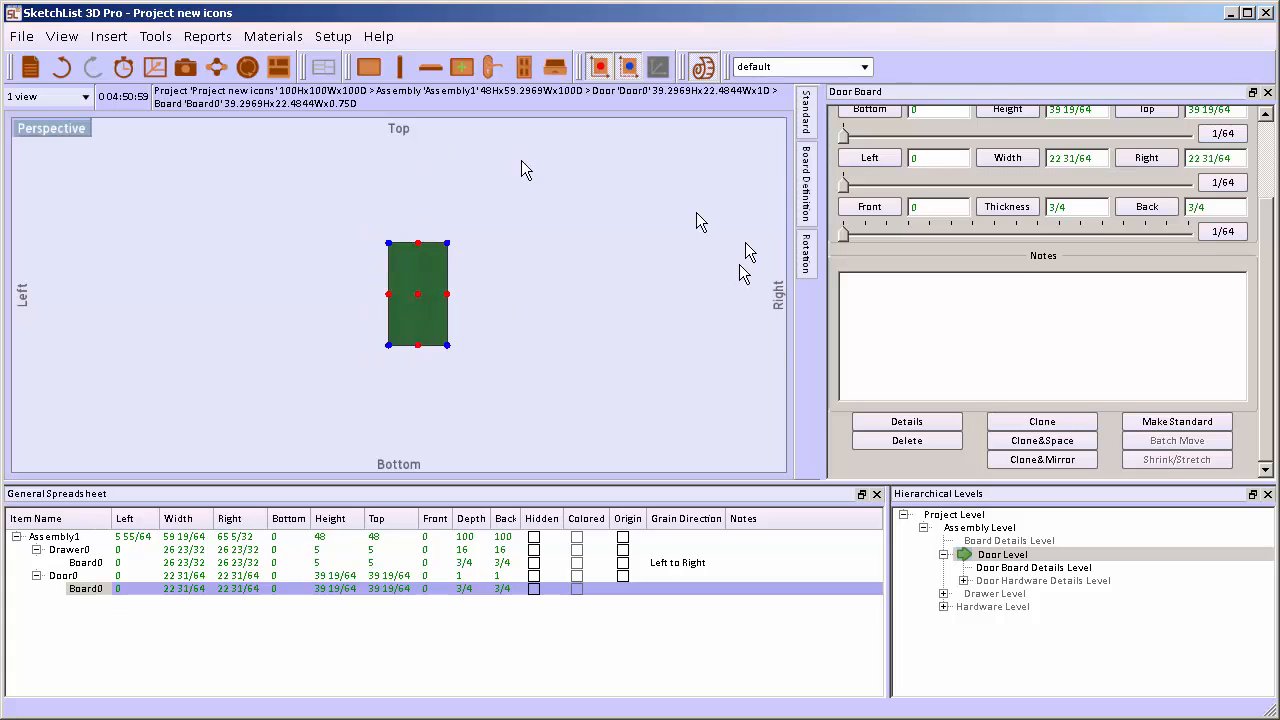
- Return to the assembly level and slide Door0 sideways until its left edge is at 33 9/32
left_click(985, 530)
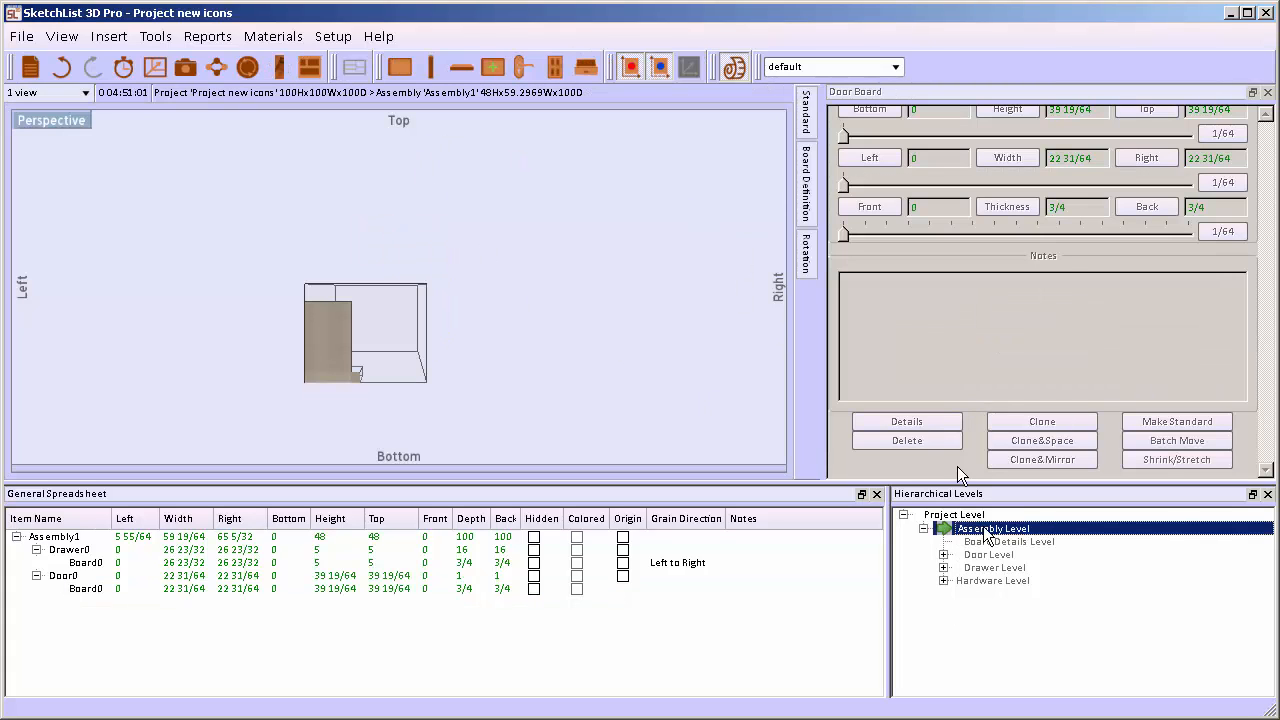
left_click(329, 340)
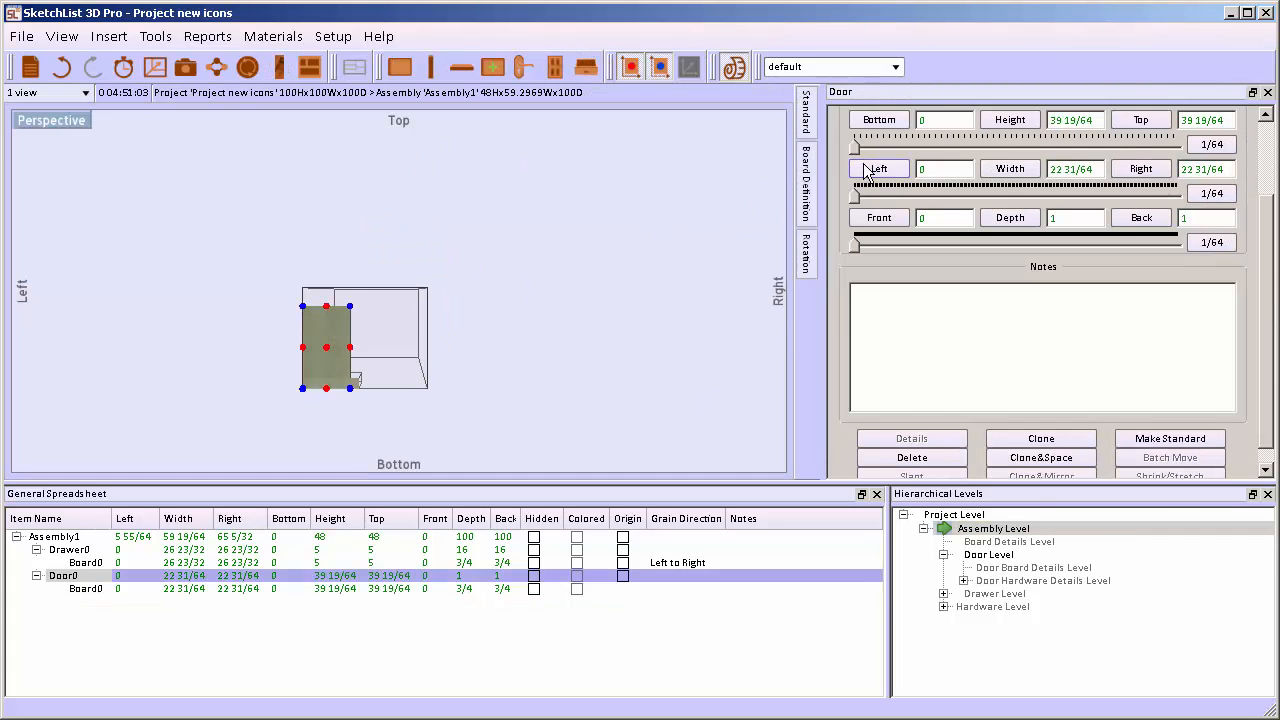
left_click_drag(855, 195, 1146, 194)
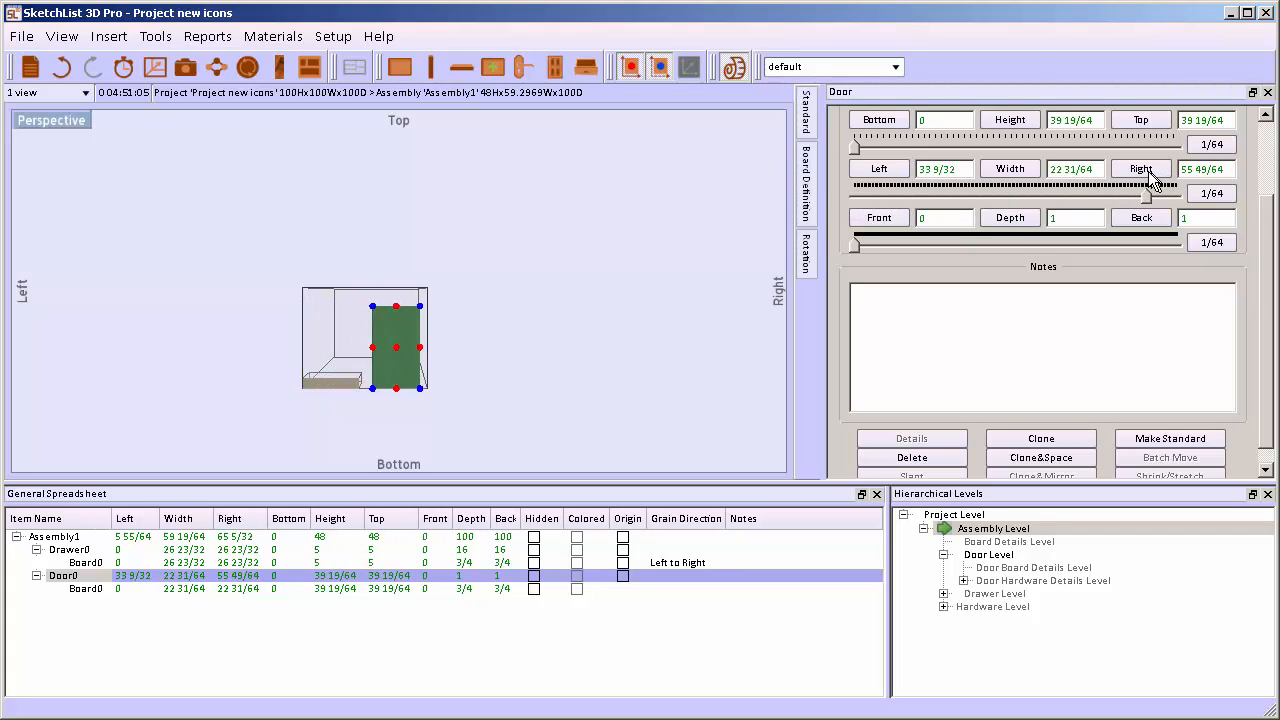
left_click(644, 355)
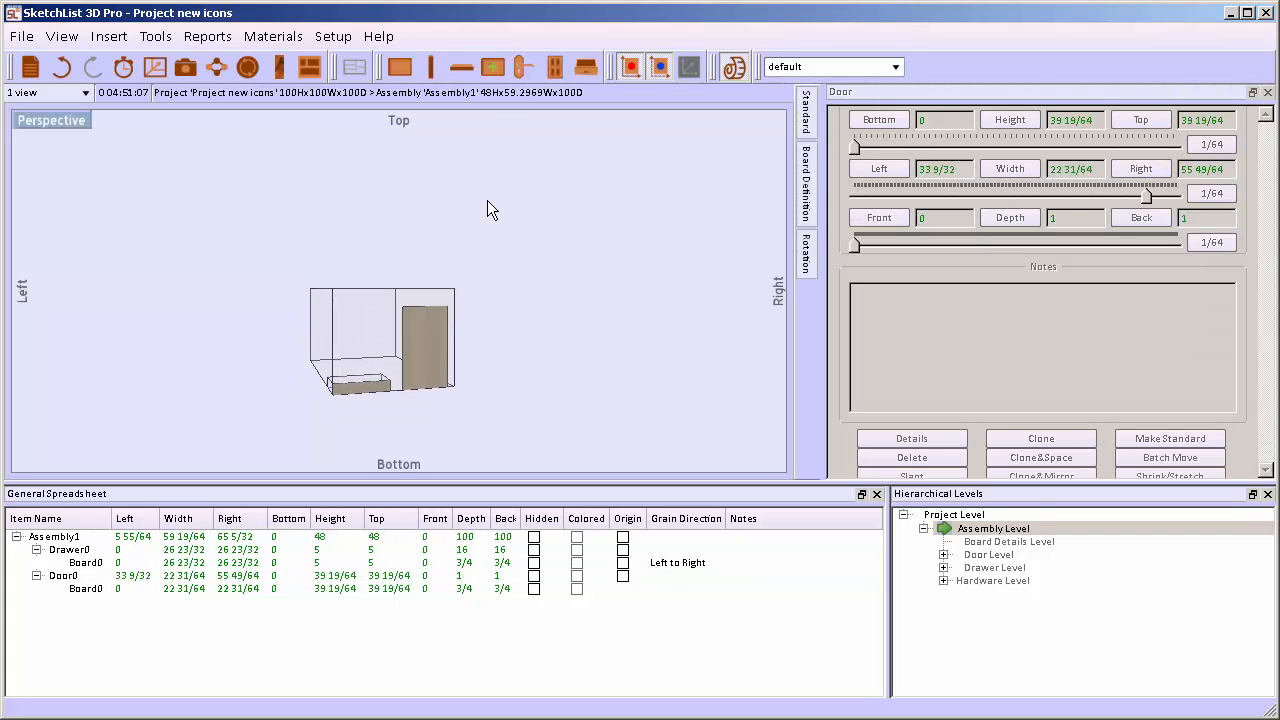
- Insert a hardware item into Door0
left_click(523, 66)
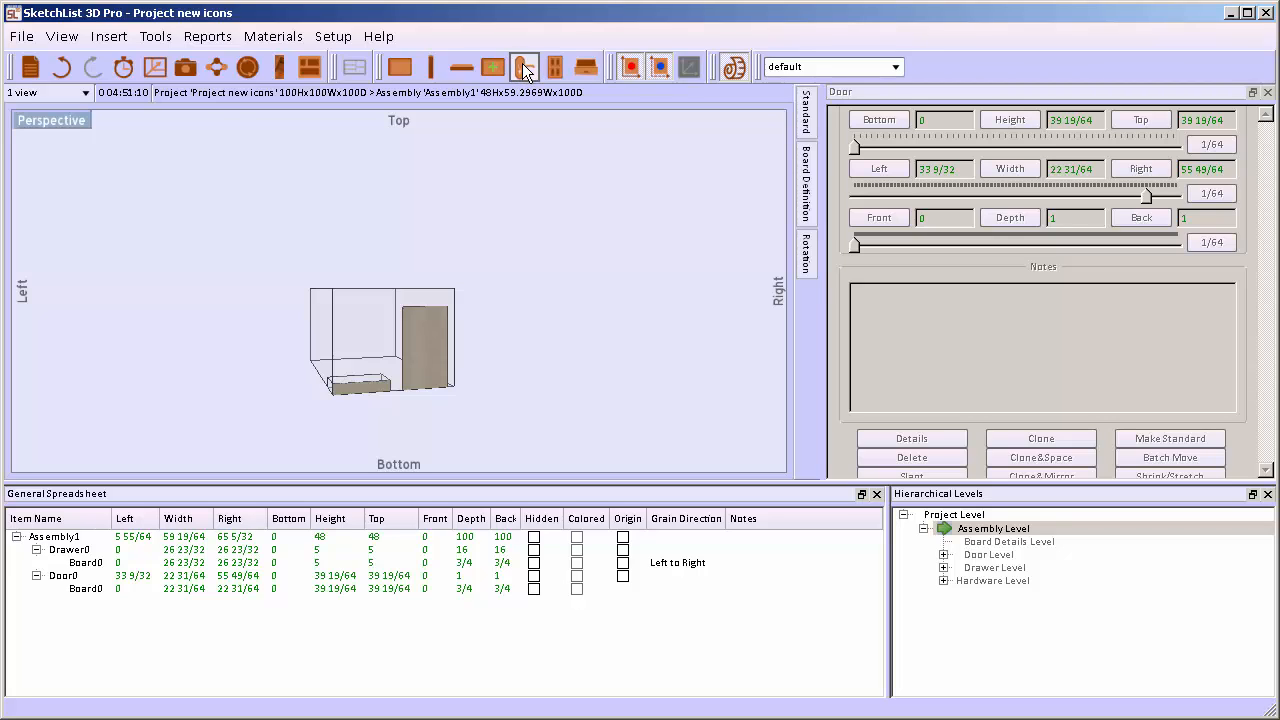
left_click(417, 338)
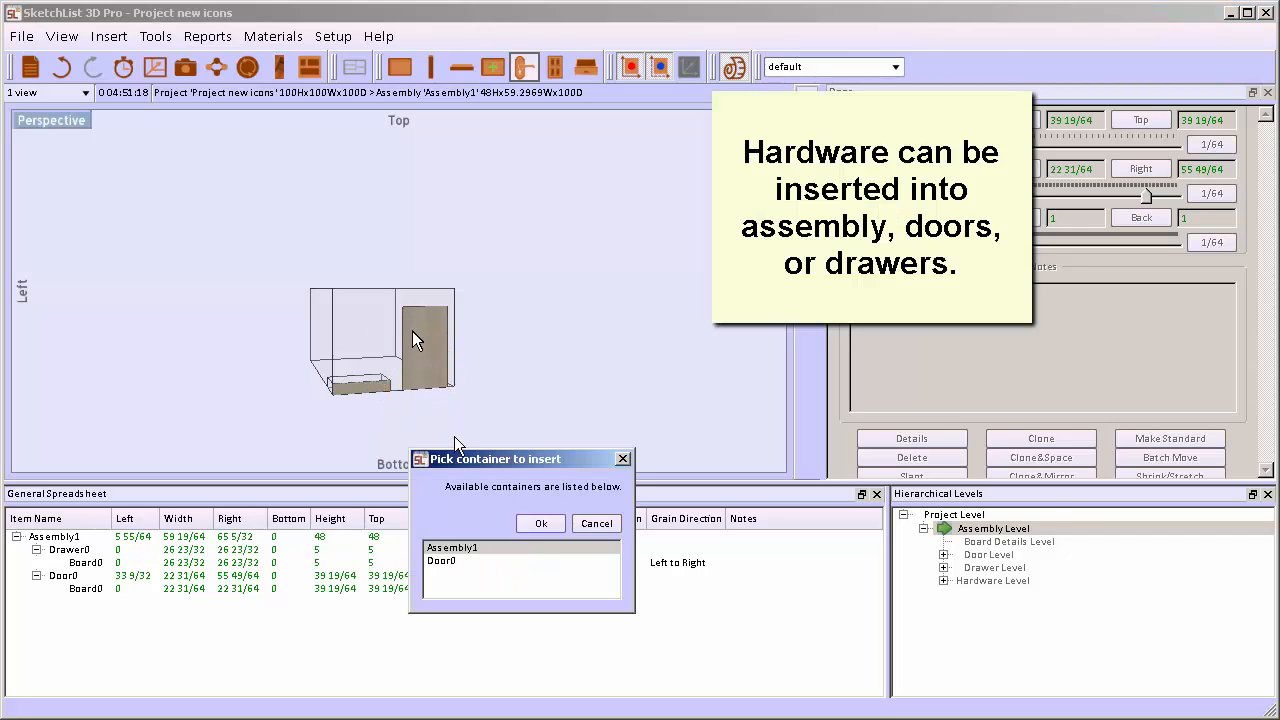
left_click(448, 562)
left_click(537, 524)
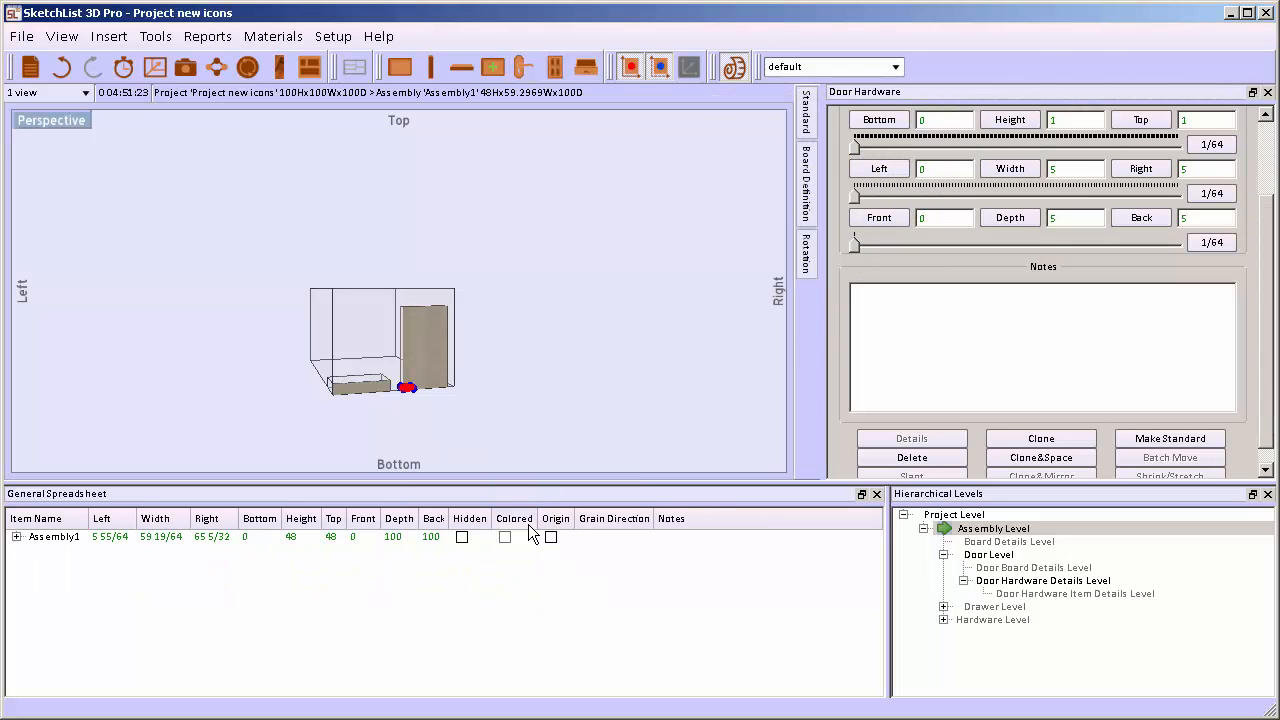
- Stretch the hardware at the door's lower corner to a height of 6 1/4
scroll(407, 400, "up", 3)
scroll(398, 400, "up", 2)
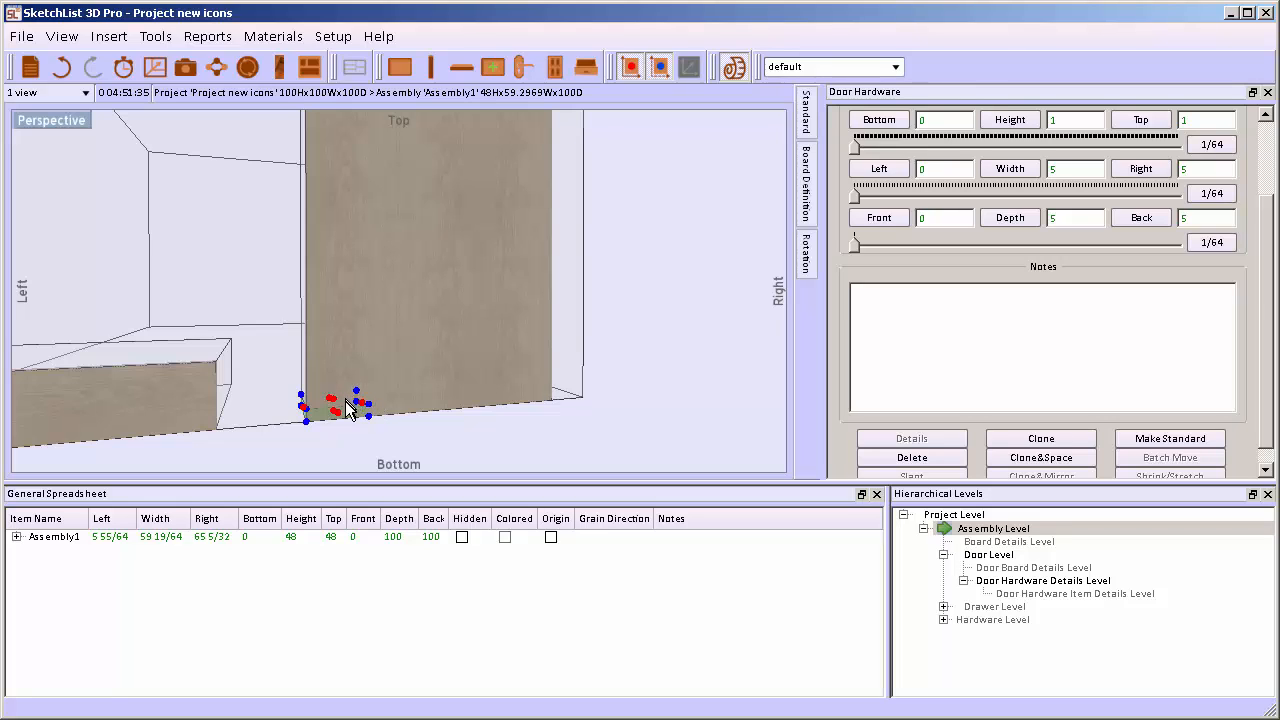
scroll(346, 403, "up", 2)
left_click_drag(362, 327, 361, 222)
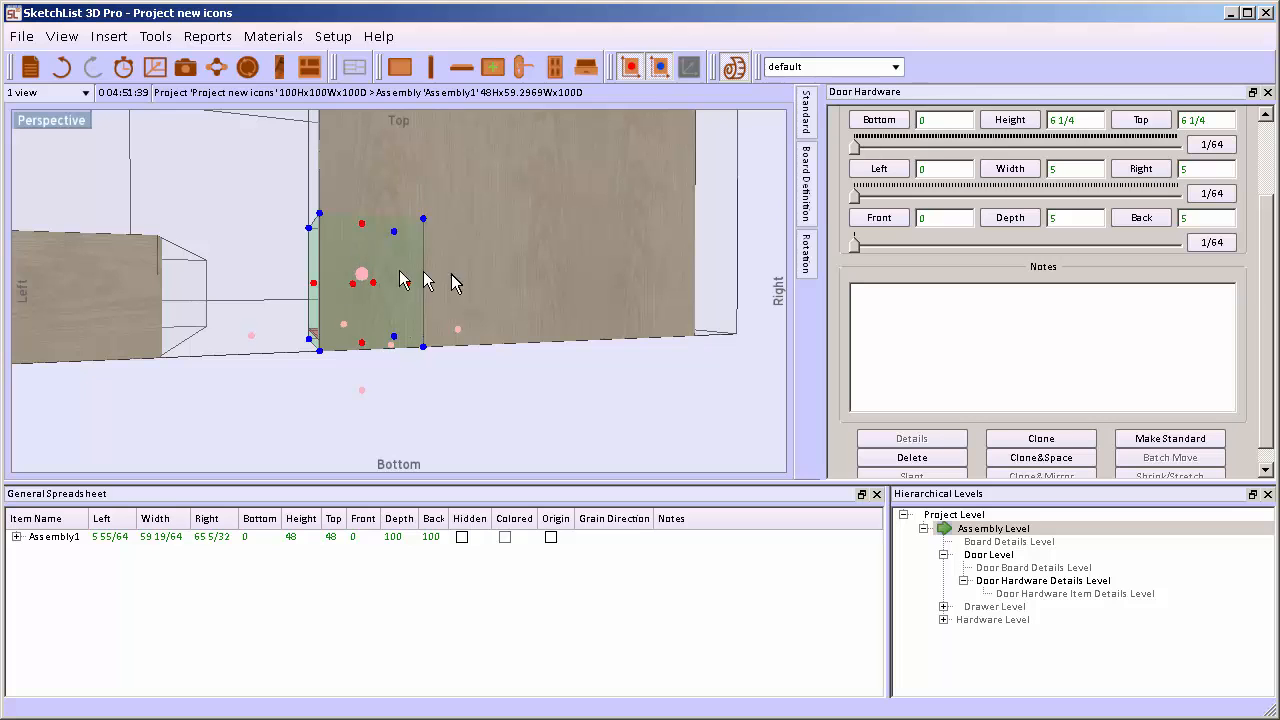
left_click_drag(318, 283, 359, 296)
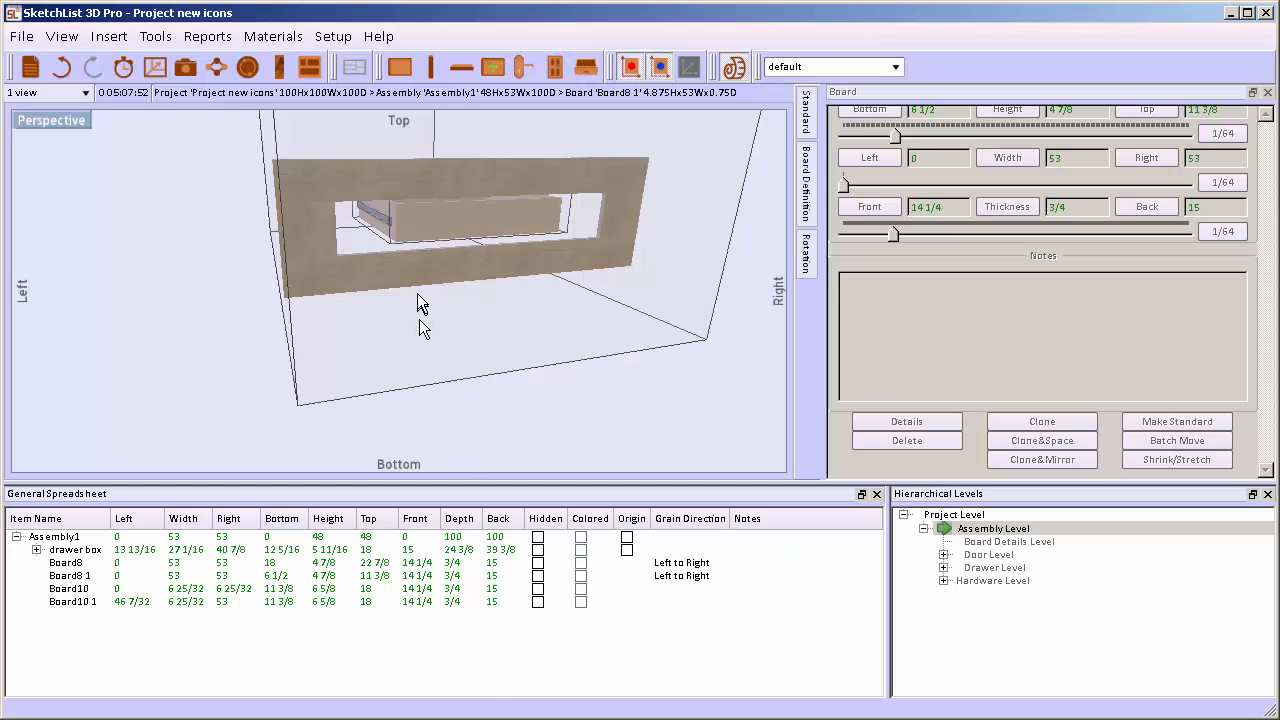
- Select the frame's short right-hand board, Board10 1, and turn off the blue corner handles
left_click_drag(407, 270, 258, 212)
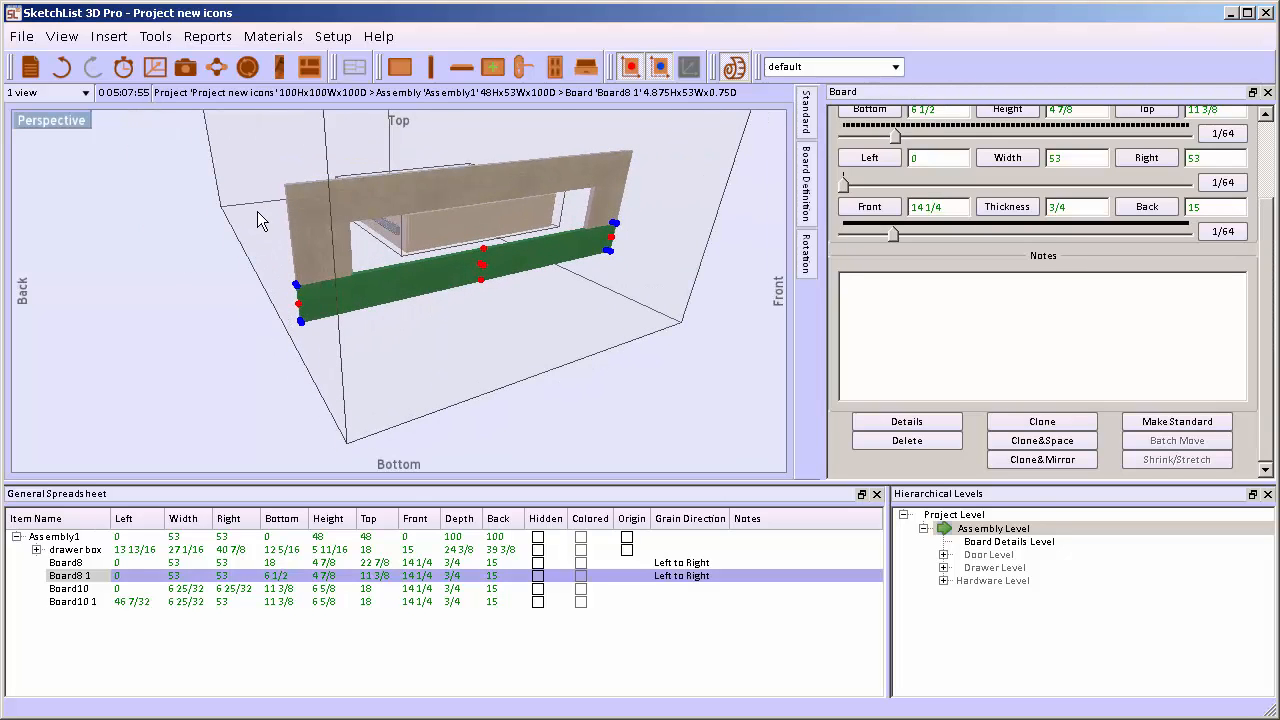
left_click(603, 229)
left_click(630, 66)
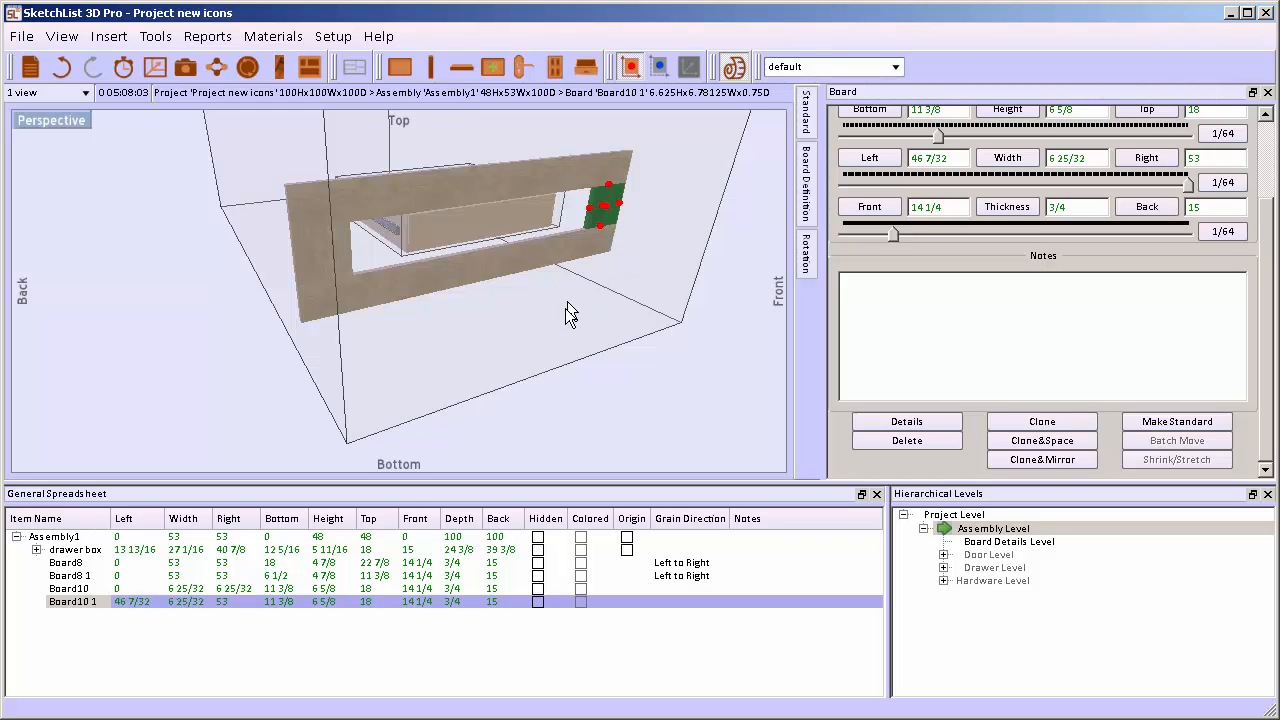
- Shorten the frame's upper board, Board8, from its right end to a width of 44 5/8
left_click_drag(496, 293, 516, 330)
left_click(530, 180)
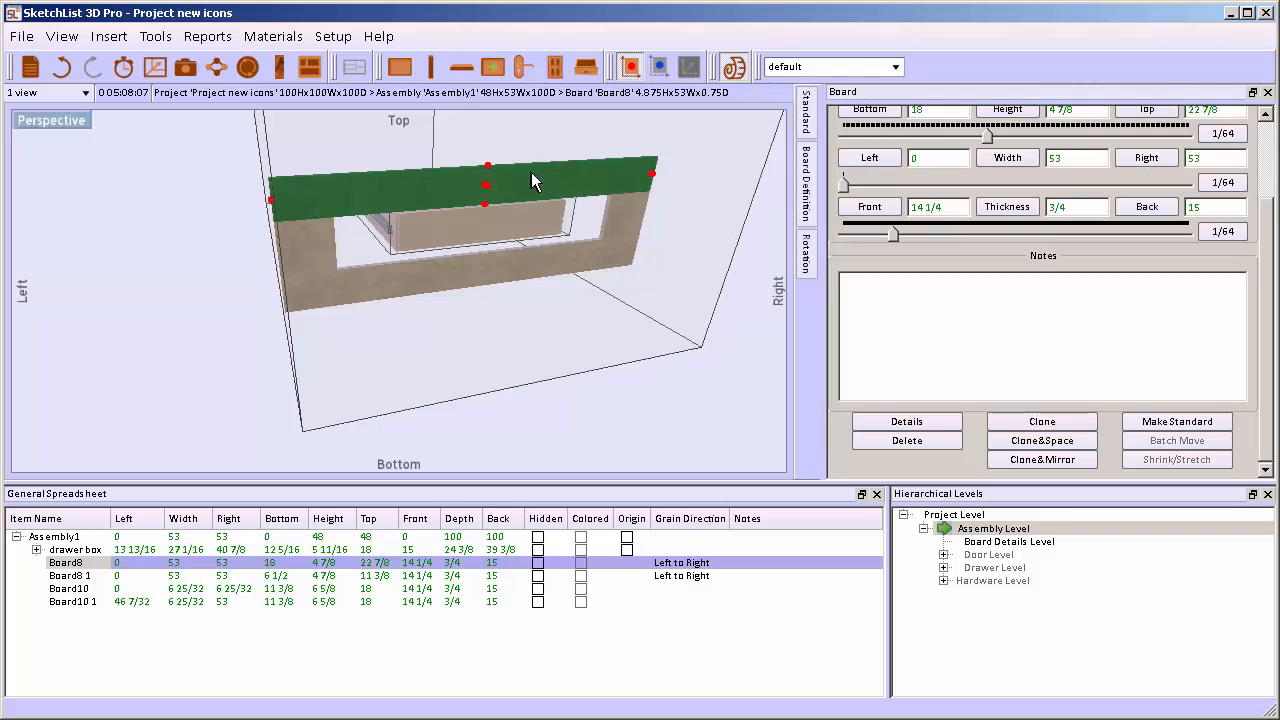
left_click_drag(645, 176, 606, 180)
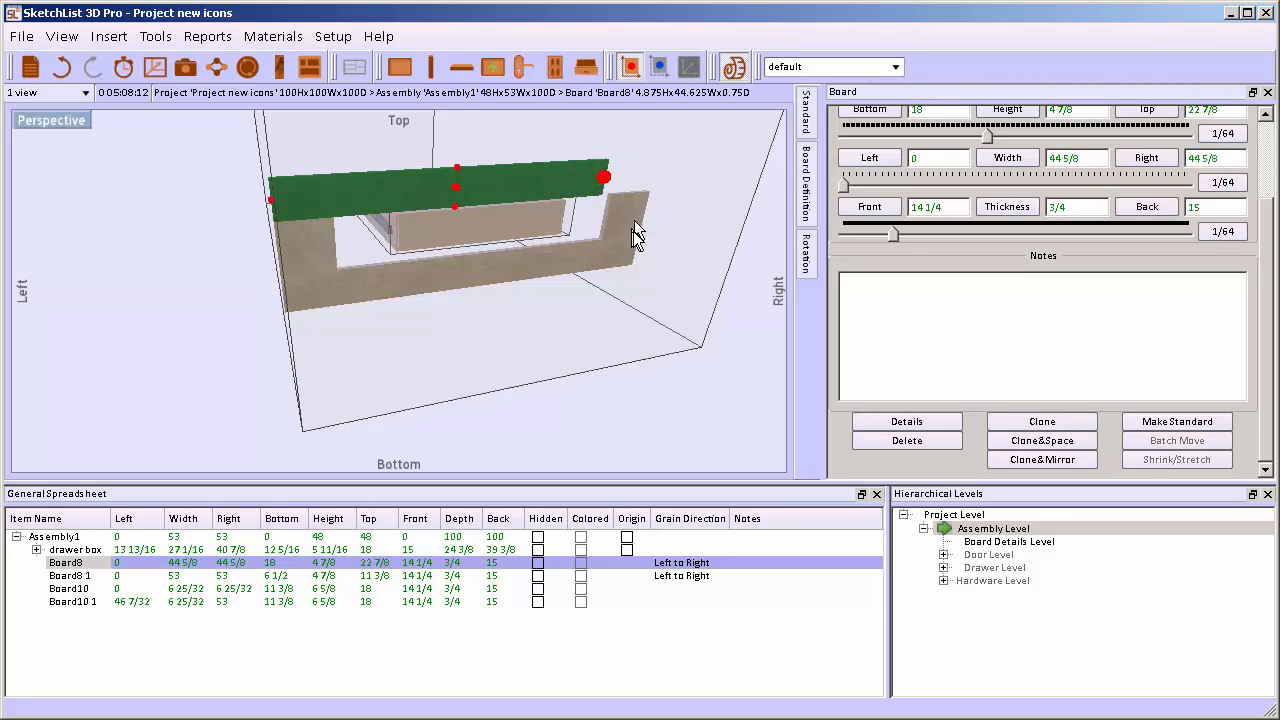
left_click(637, 218)
double_click(645, 213)
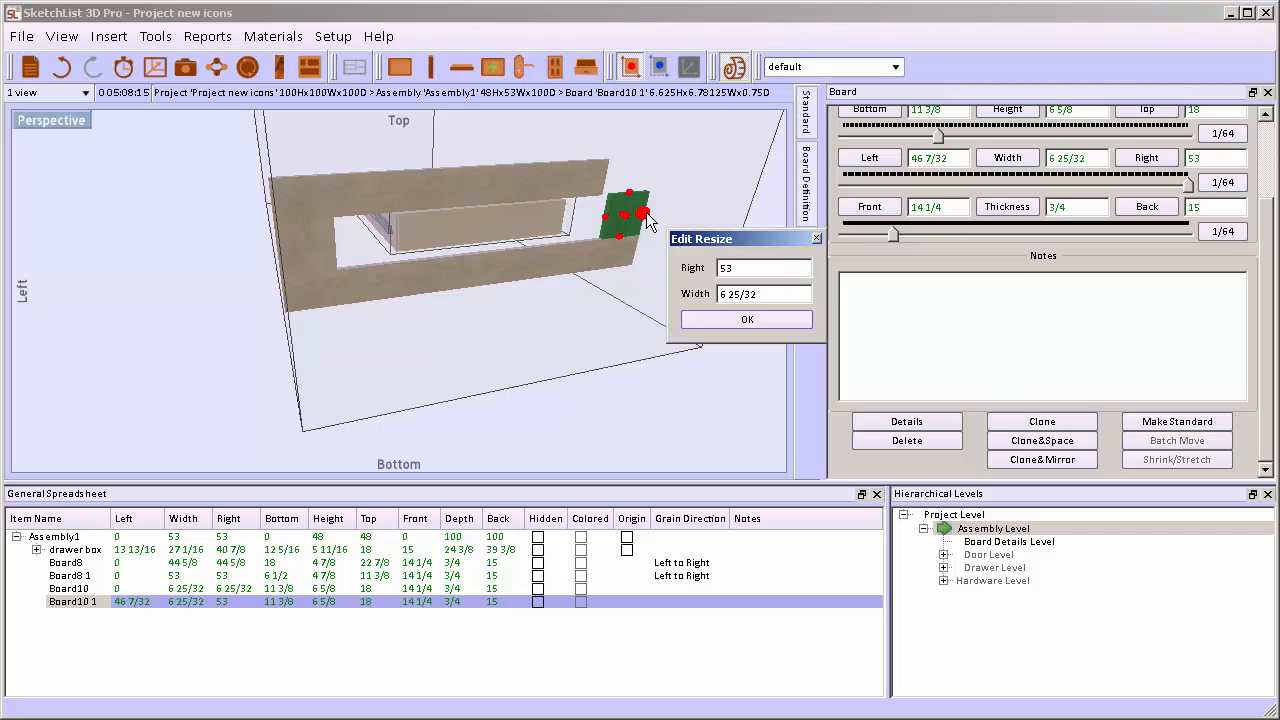
left_click(772, 321)
- Resize the frame's upper board, Board8, by setting its right edge to exactly 53
left_click(588, 182)
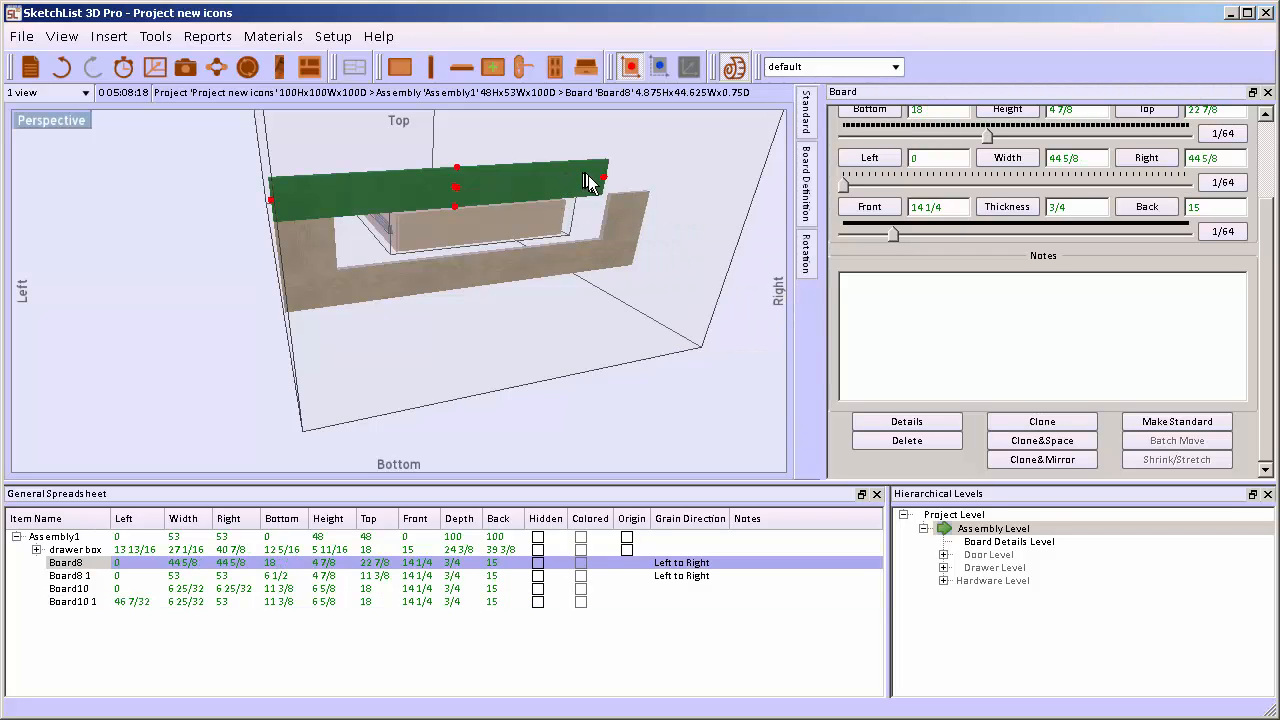
double_click(604, 178)
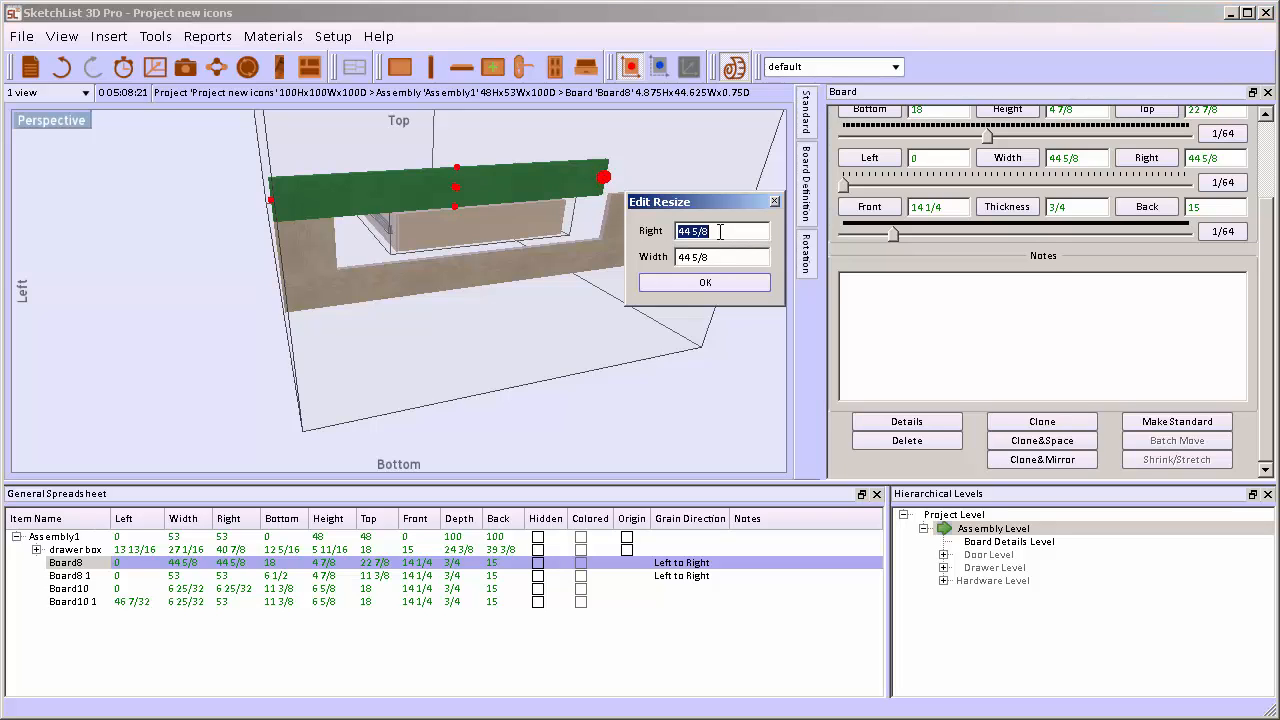
type("53")
left_click(672, 277)
- Stretch the thickness of the frame's short right-hand board, Board10 1, towards the back to 2 61/64
left_click_drag(620, 215, 240, 190)
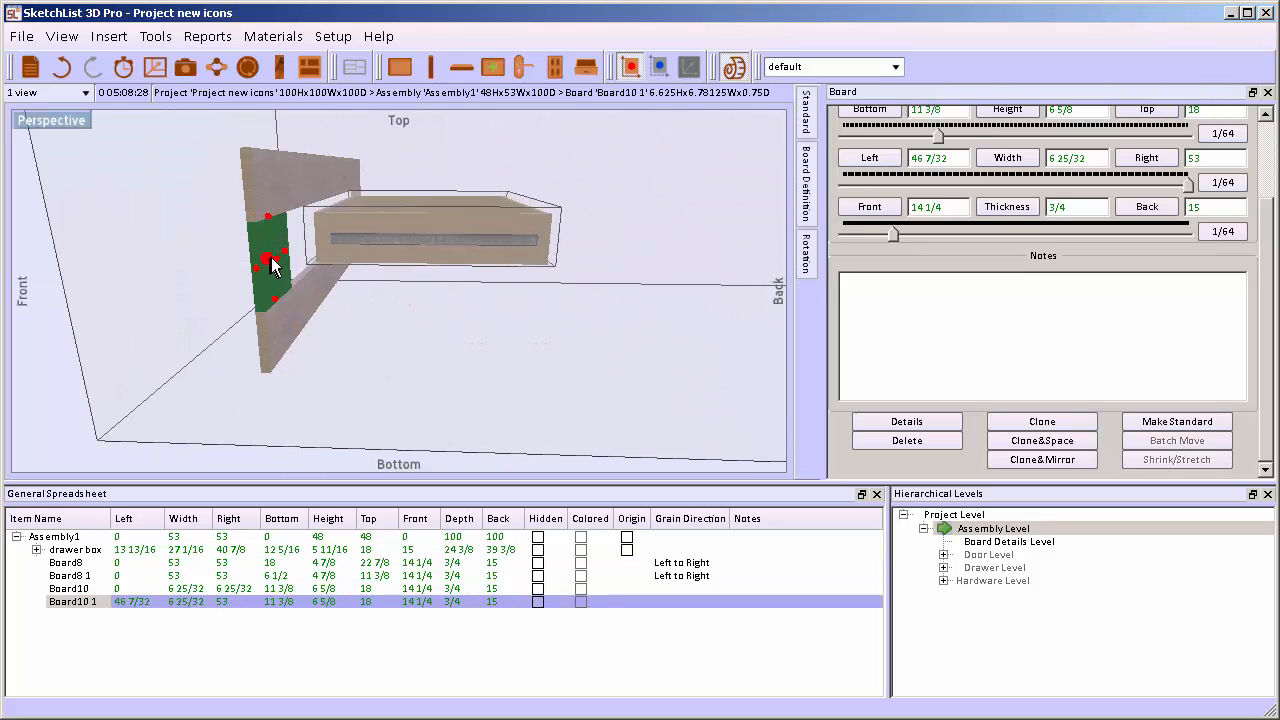
left_click_drag(318, 268, 657, 343)
left_click(292, 320)
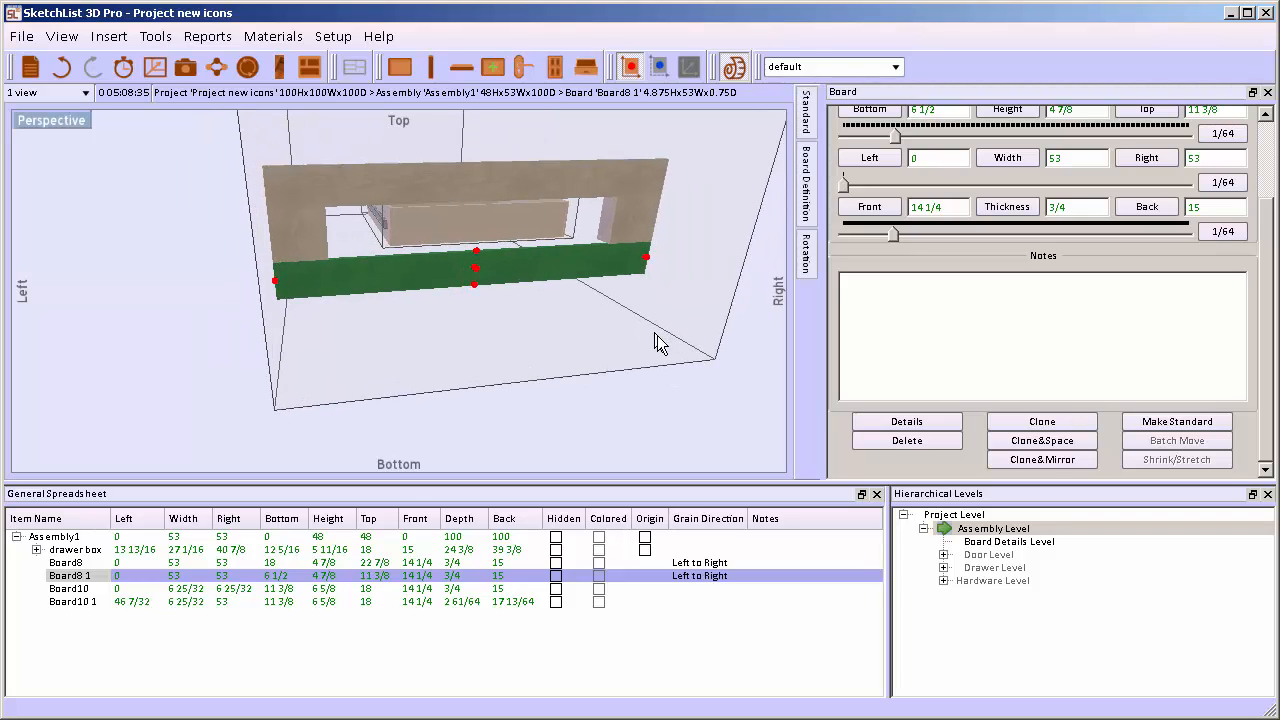
- Switch to the project level and select Assembly1 to show its adjustment points
left_click(941, 516)
left_click(410, 358)
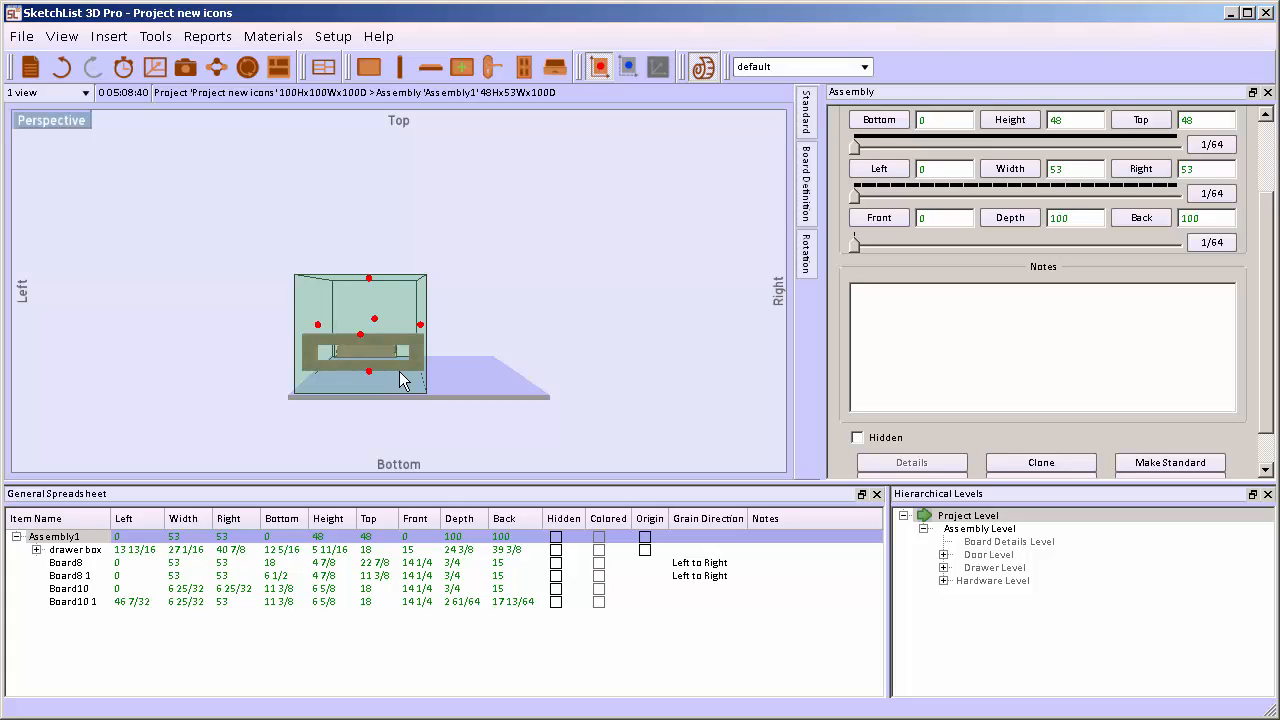
double_click(399, 371)
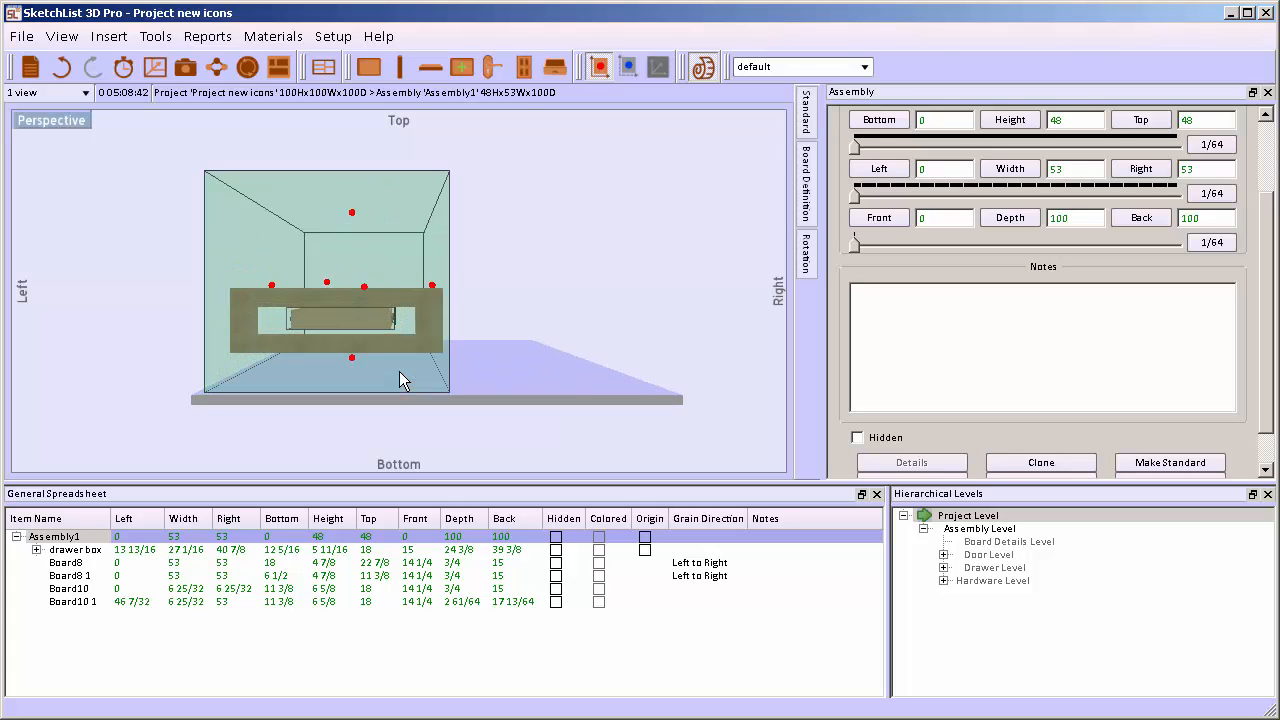
middle_click_drag(437, 371, 478, 366)
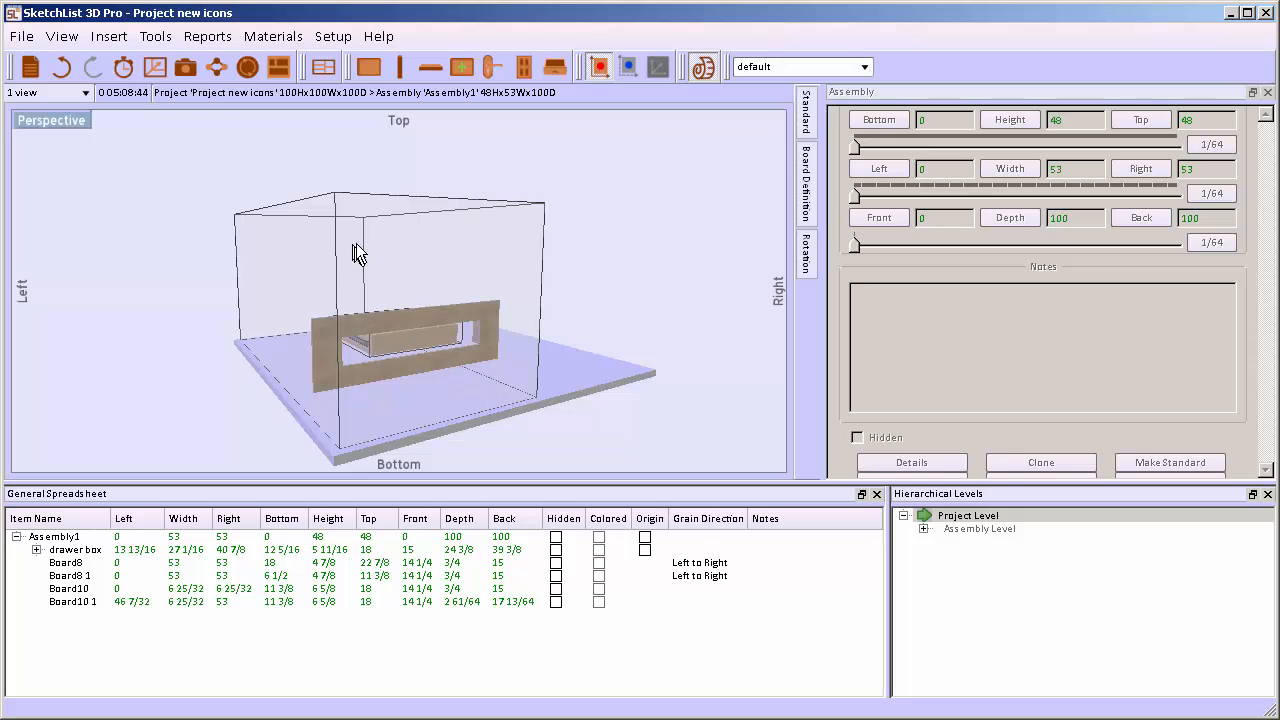
- Close the General Spreadsheet, dock Hierarchical Levels together with the Assembly properties, and show the Assembly properties
left_click(876, 494)
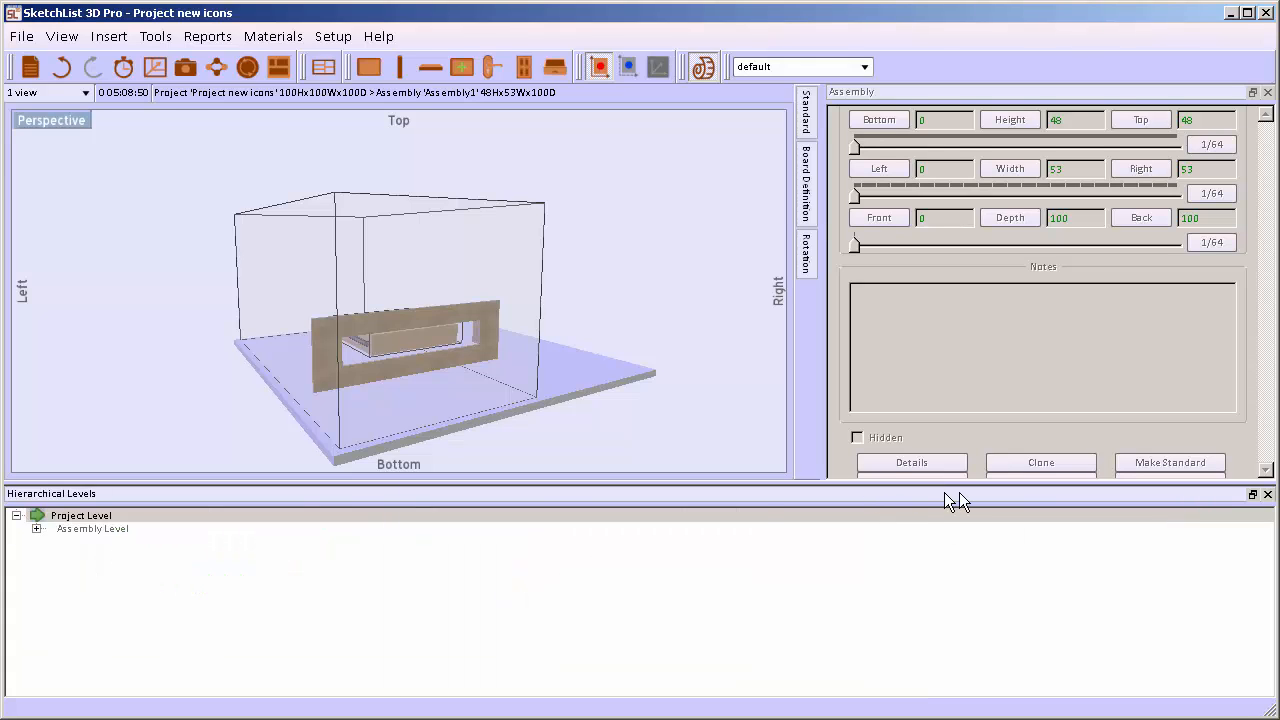
left_click_drag(716, 504, 1139, 212)
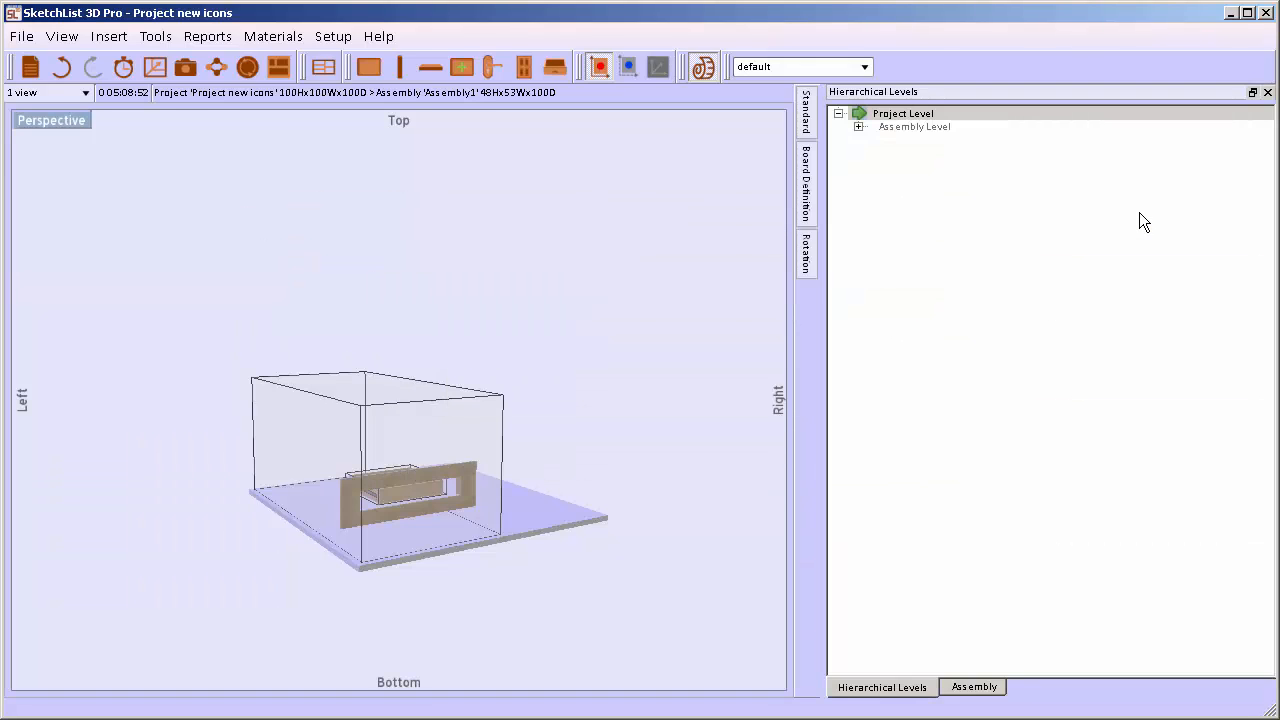
left_click(974, 687)
- Select Assembly1 and examine its red adjustment points and the plane through its middle
scroll(466, 524, "up", 6)
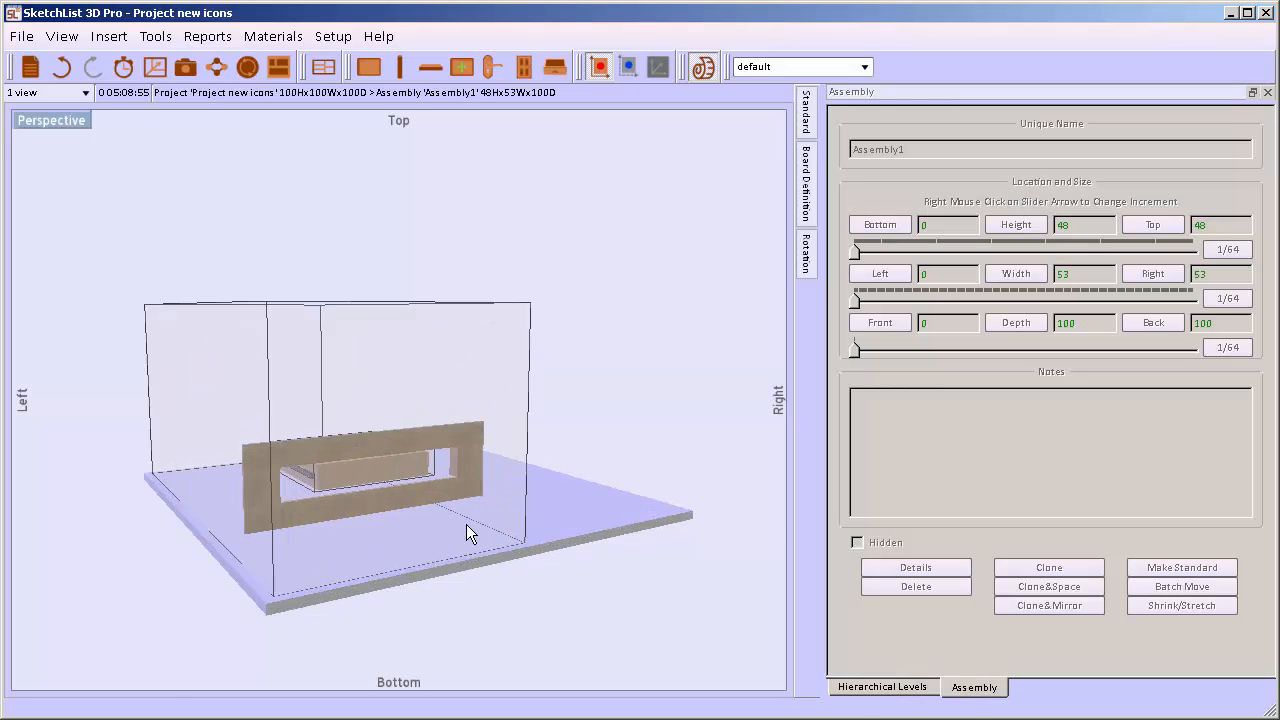
scroll(324, 552, "down", 5)
left_click_drag(324, 552, 124, 595)
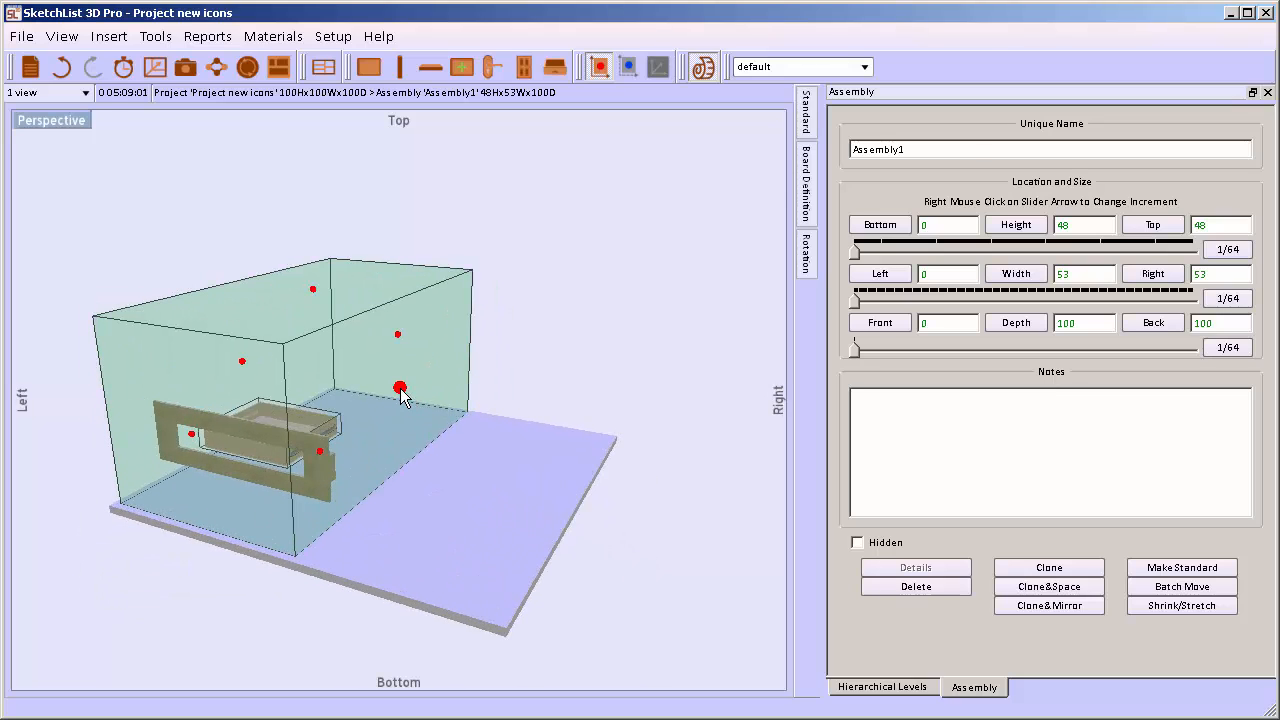
mouse_move(400, 390)
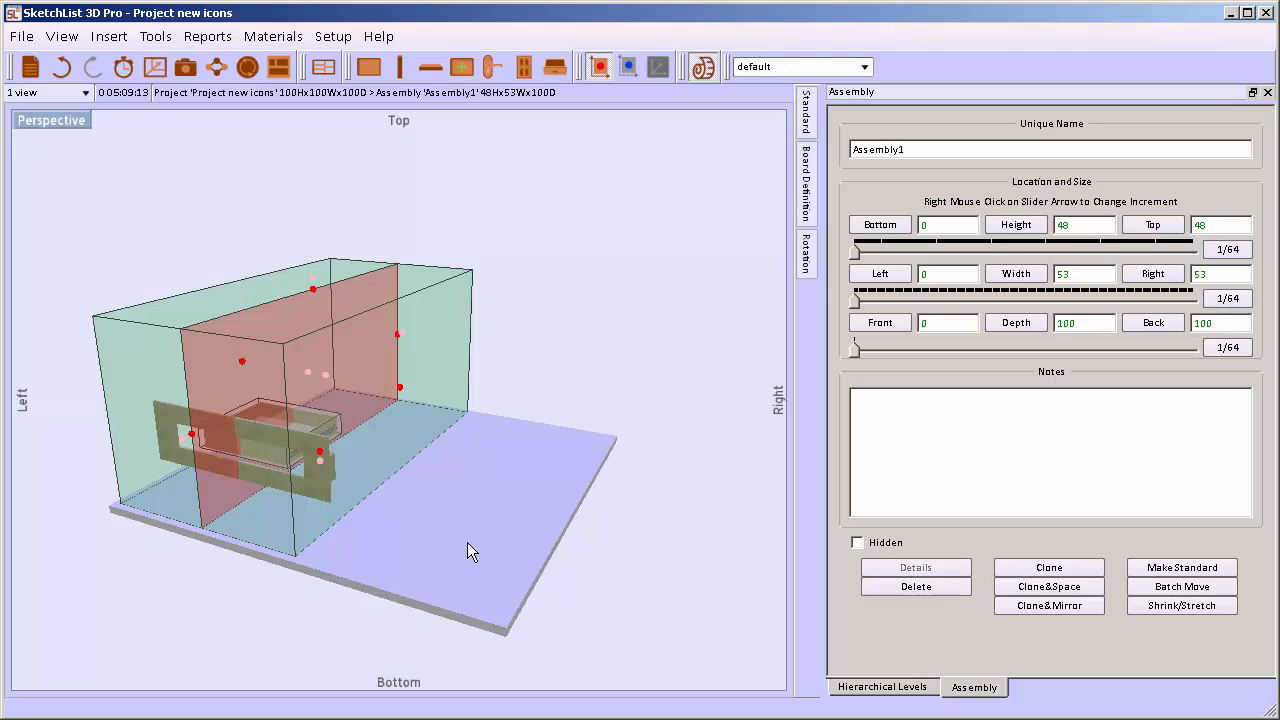
left_click_drag(467, 542, 467, 477)
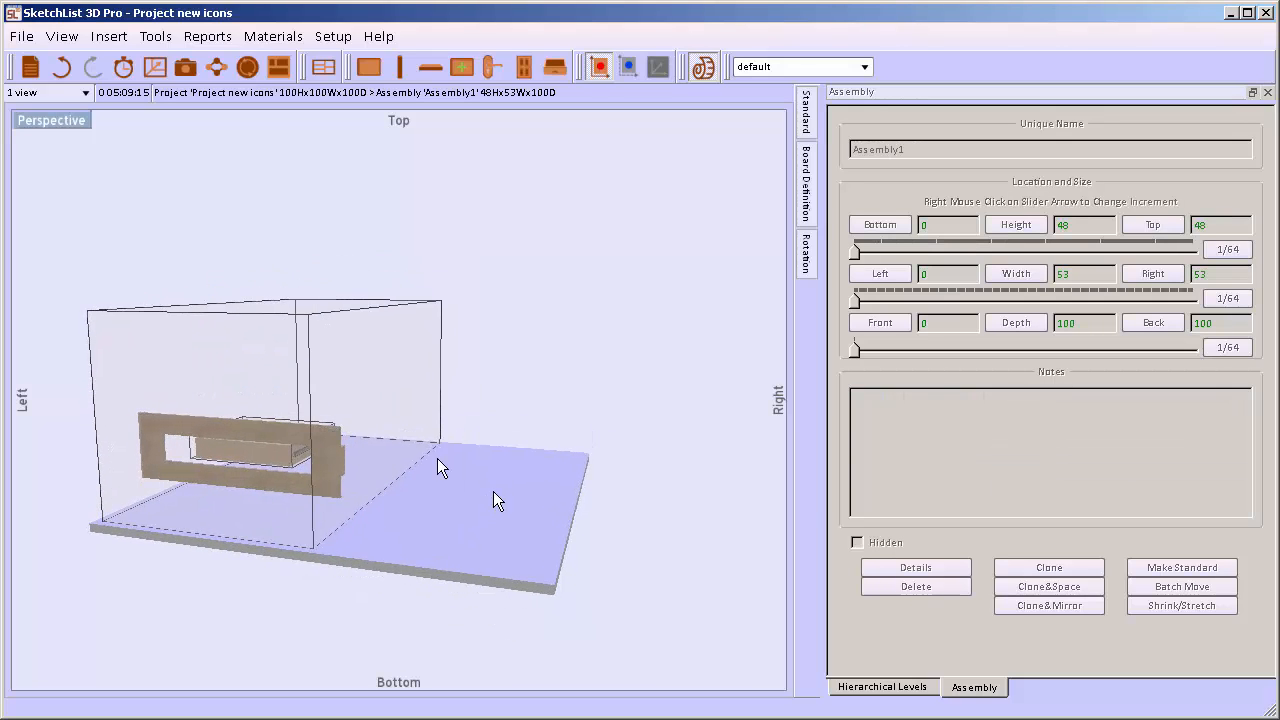
- Select Assembly1 and shrink its width to 48 1/16 from the right side, with the dividing plane through the middle
left_click(373, 392)
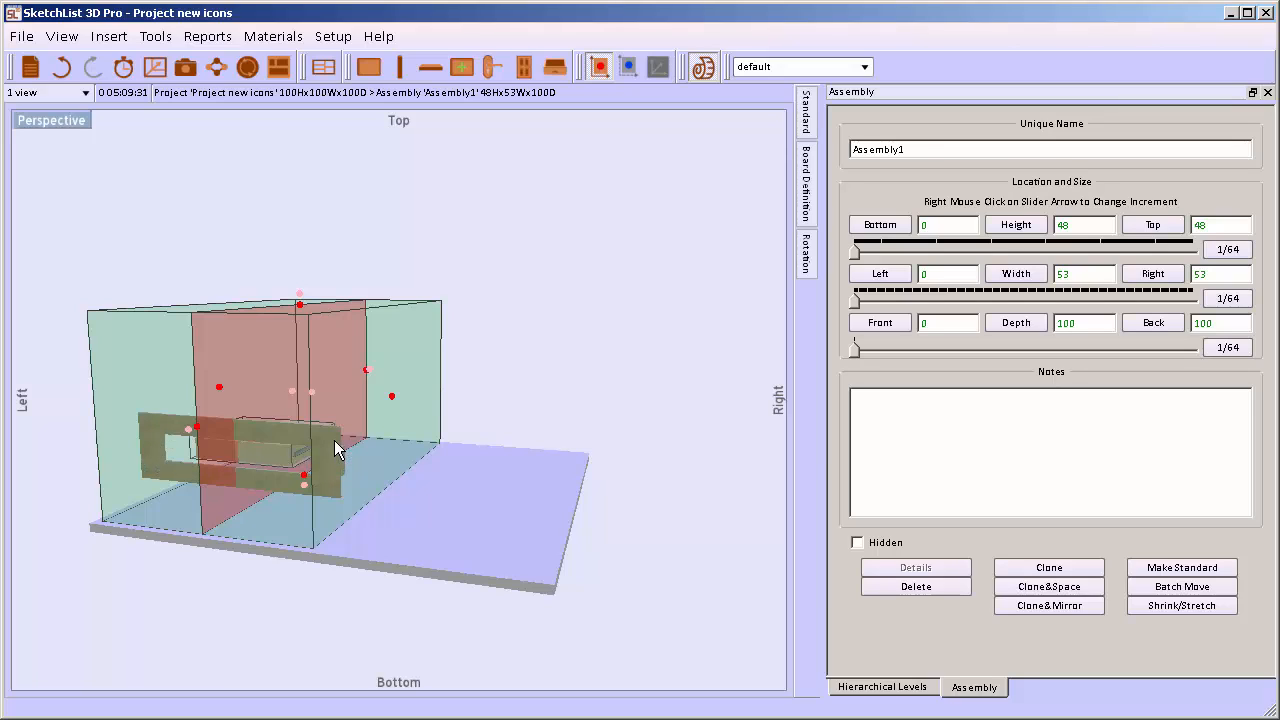
left_click_drag(349, 394, 303, 397)
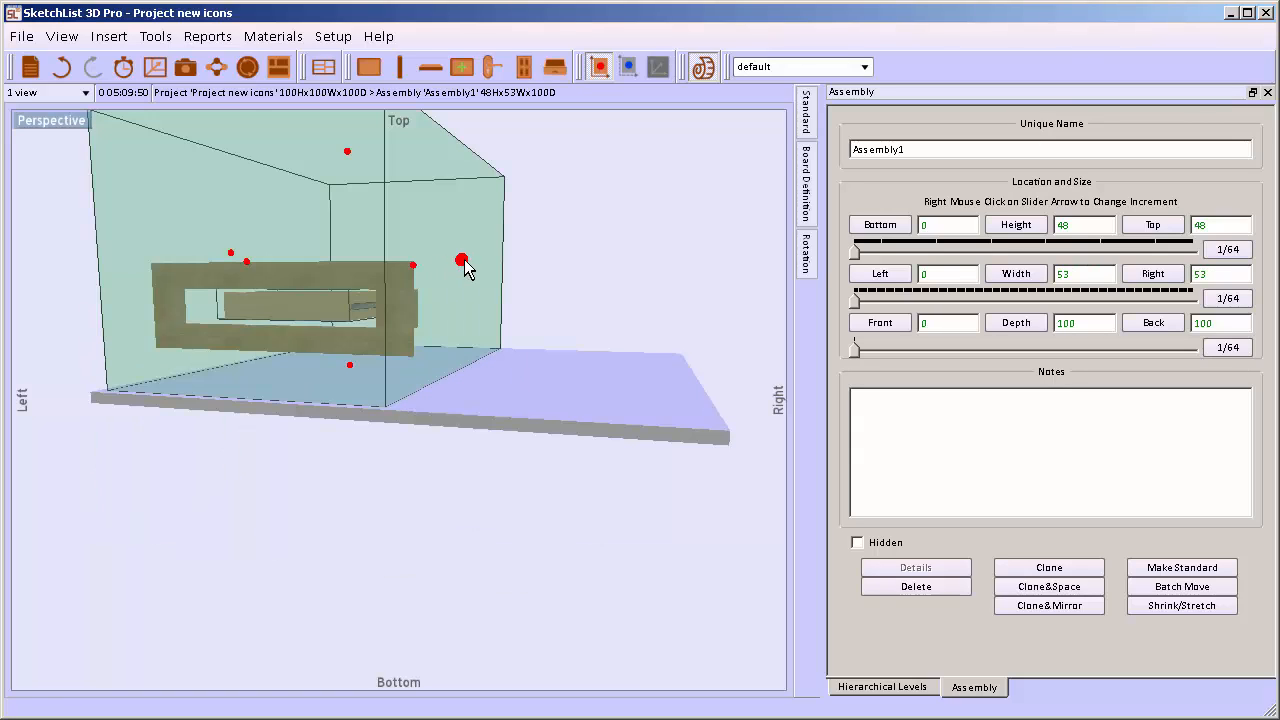
left_click(464, 261)
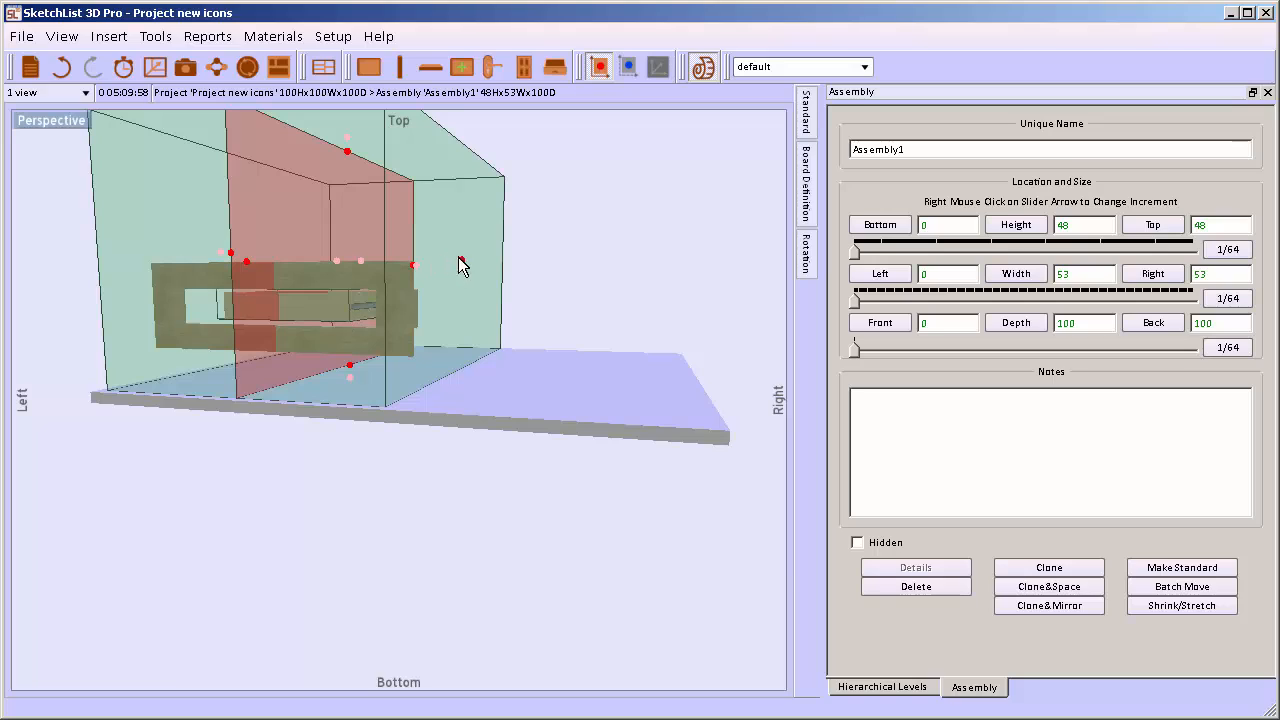
left_click_drag(461, 260, 426, 276)
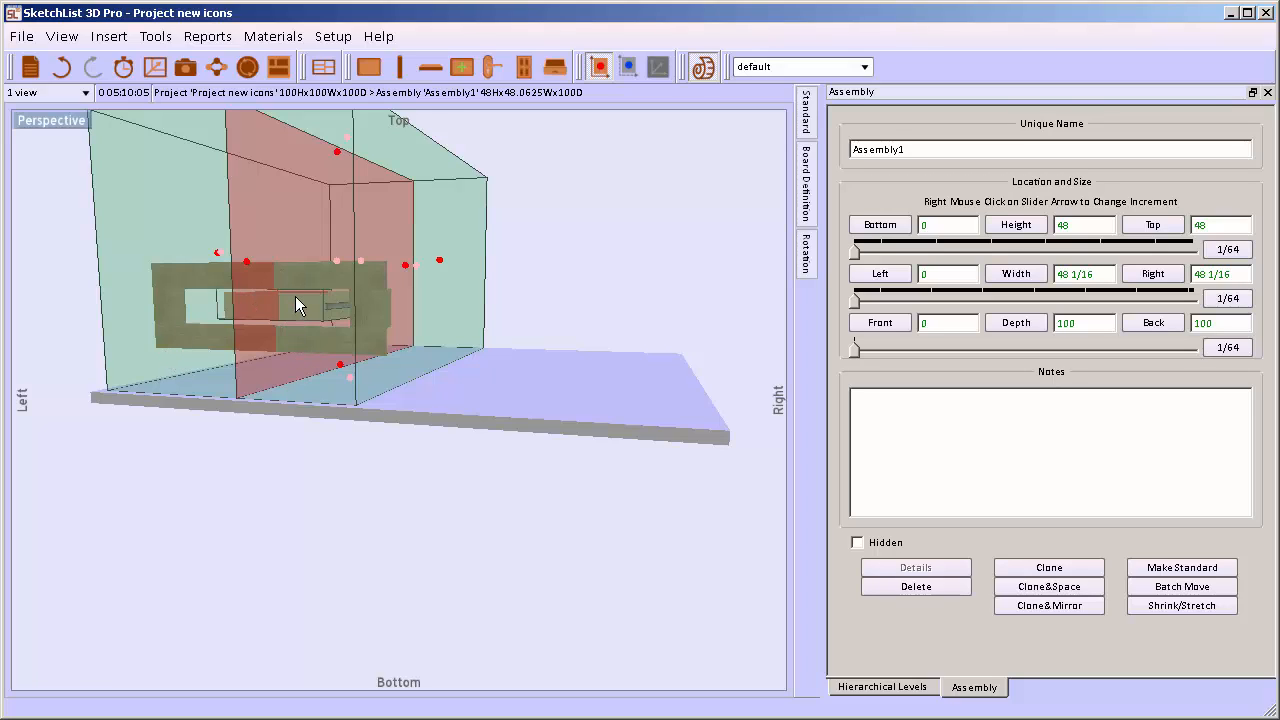
- Limit Assembly1's dividing plane to the front frame, clear of the drawer, and stretch the assembly's width to 73 17/32
left_click_drag(403, 305, 451, 310)
left_click(451, 310)
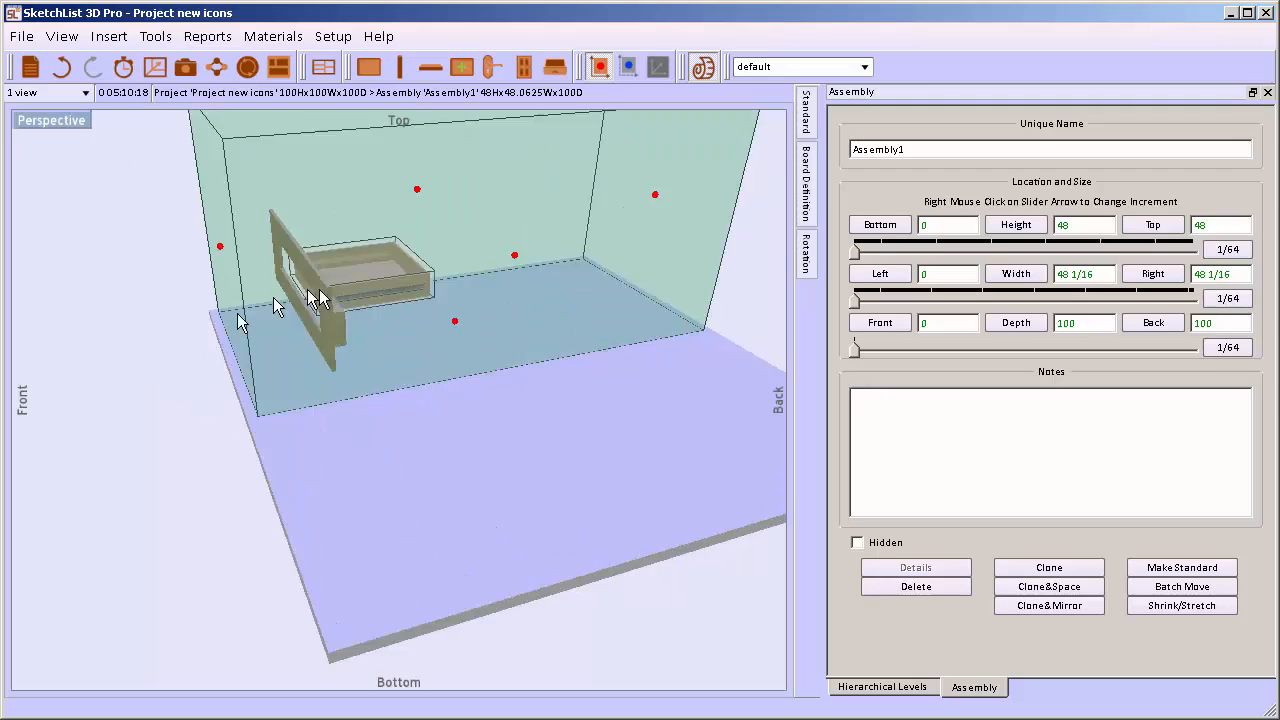
left_click_drag(314, 289, 414, 271)
left_click(450, 273)
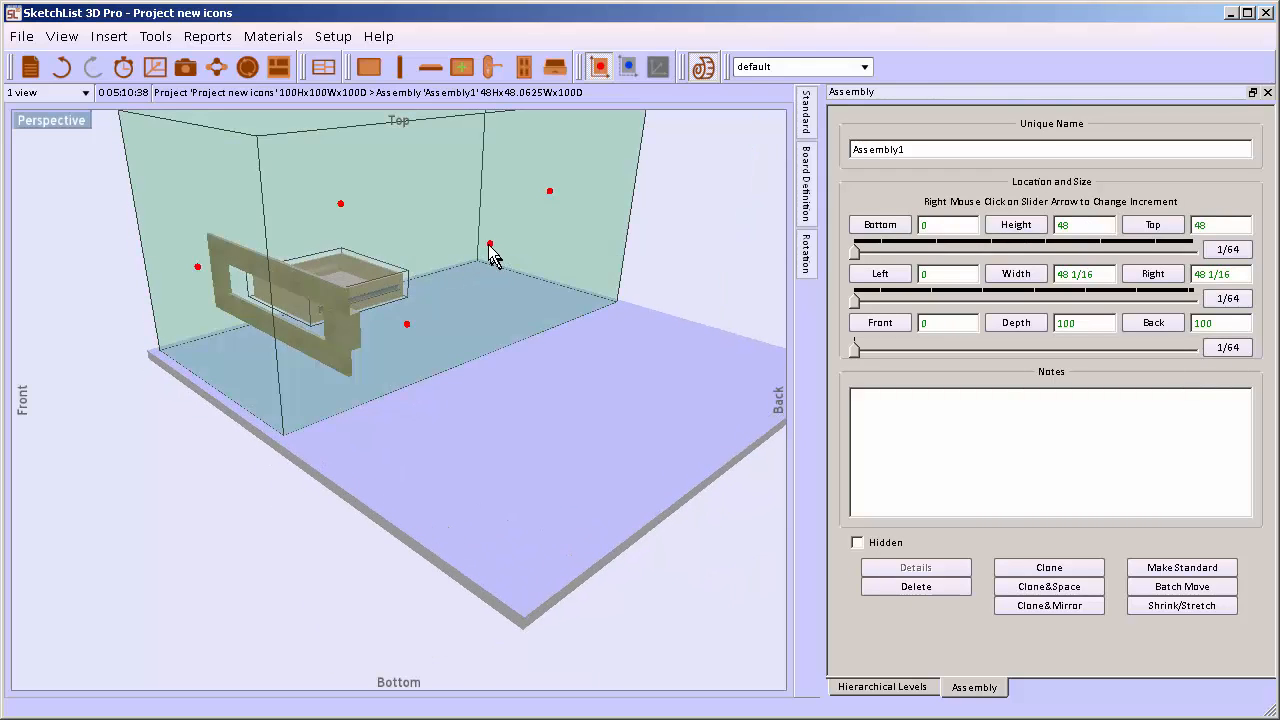
left_click_drag(490, 244, 285, 280)
left_click(291, 270)
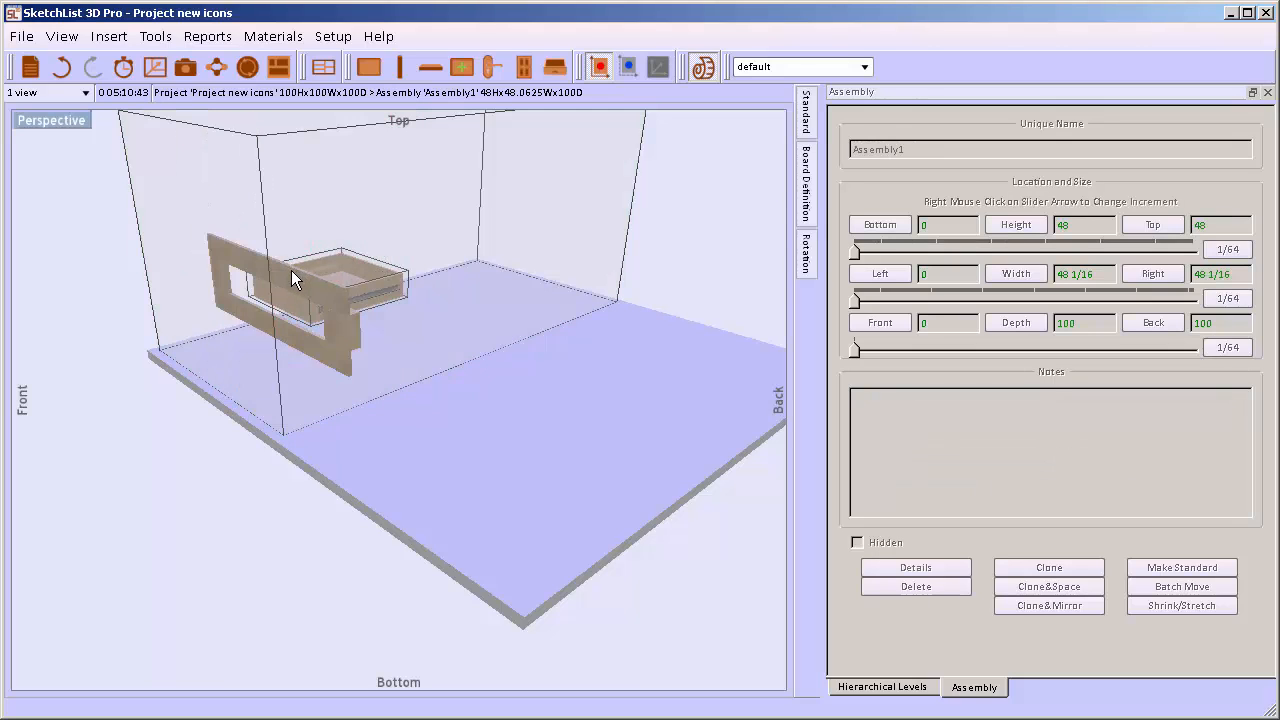
left_click(332, 299)
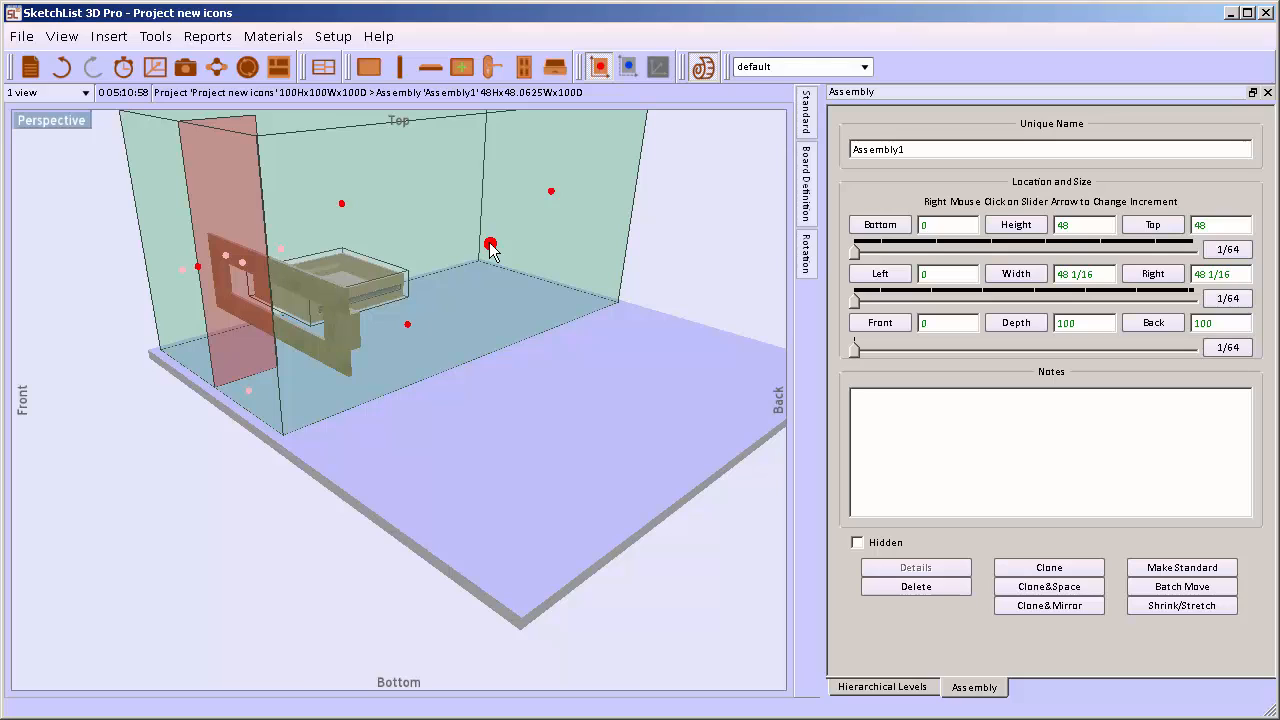
left_click_drag(491, 246, 595, 301)
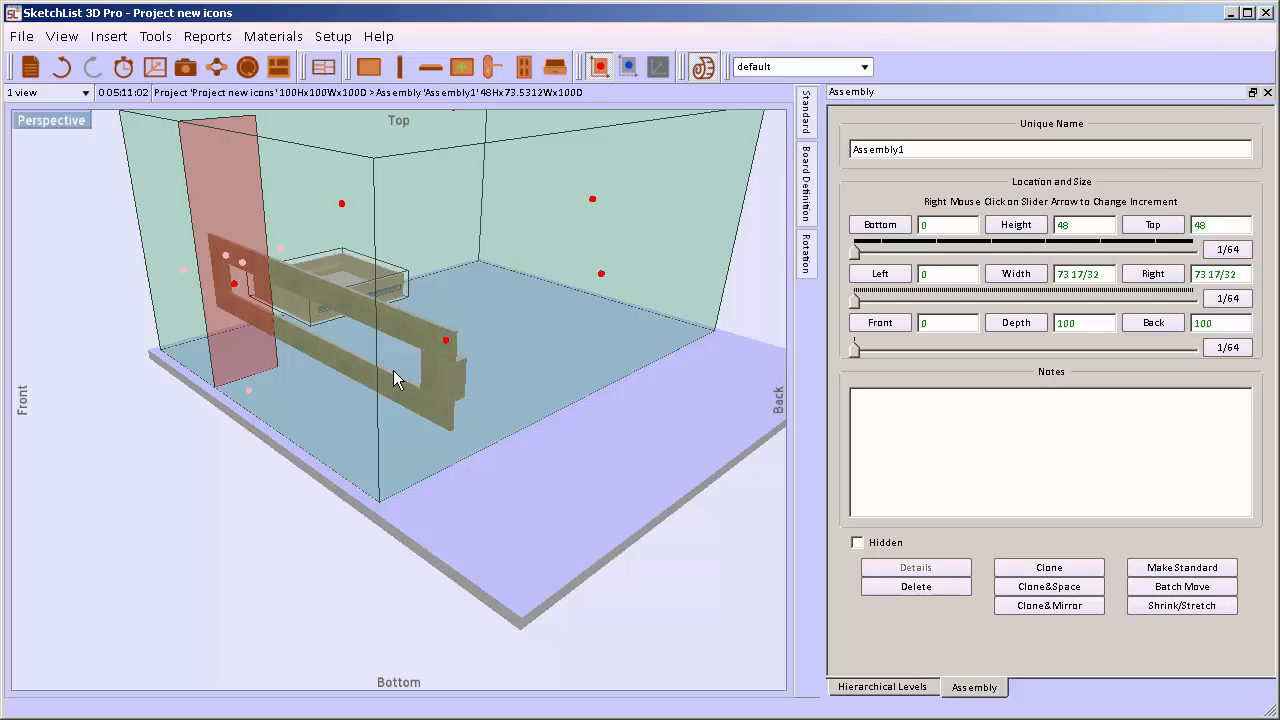
left_click_drag(406, 394, 644, 354)
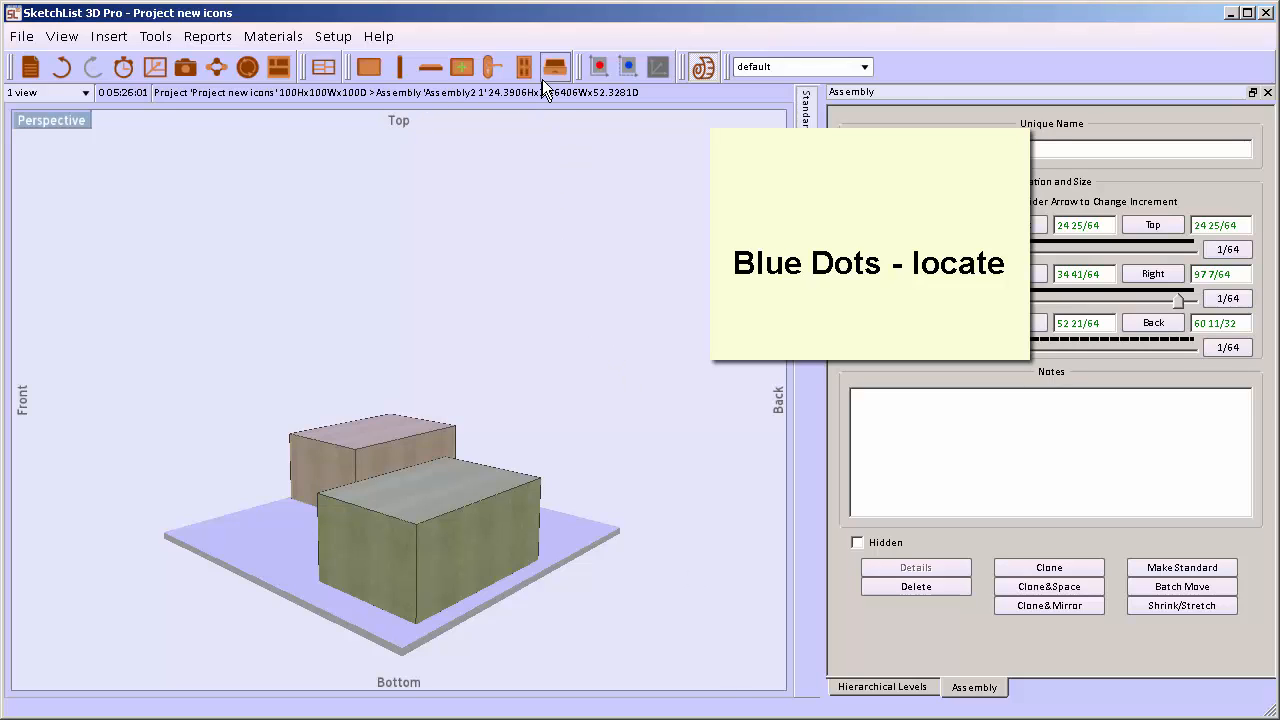
- Turn on the blue location points, select Assembly2 1 and view the coordinates of its upper front left corner
left_click(629, 68)
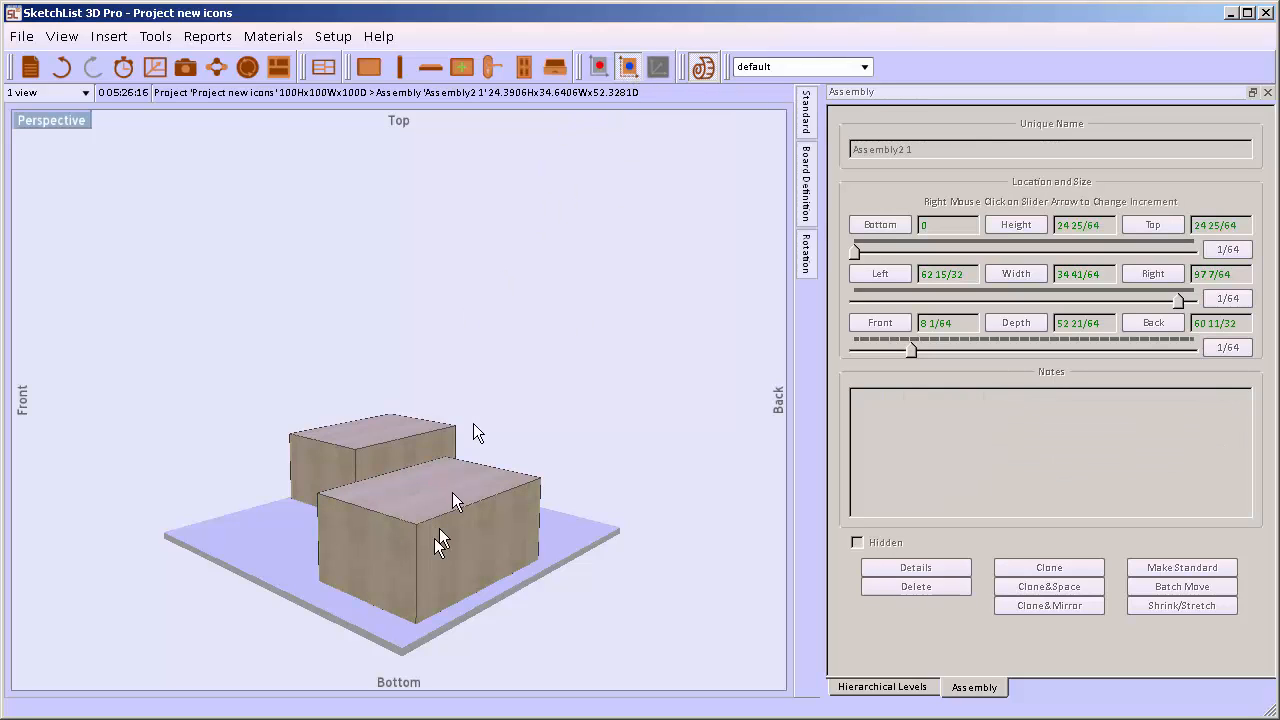
left_click(465, 533)
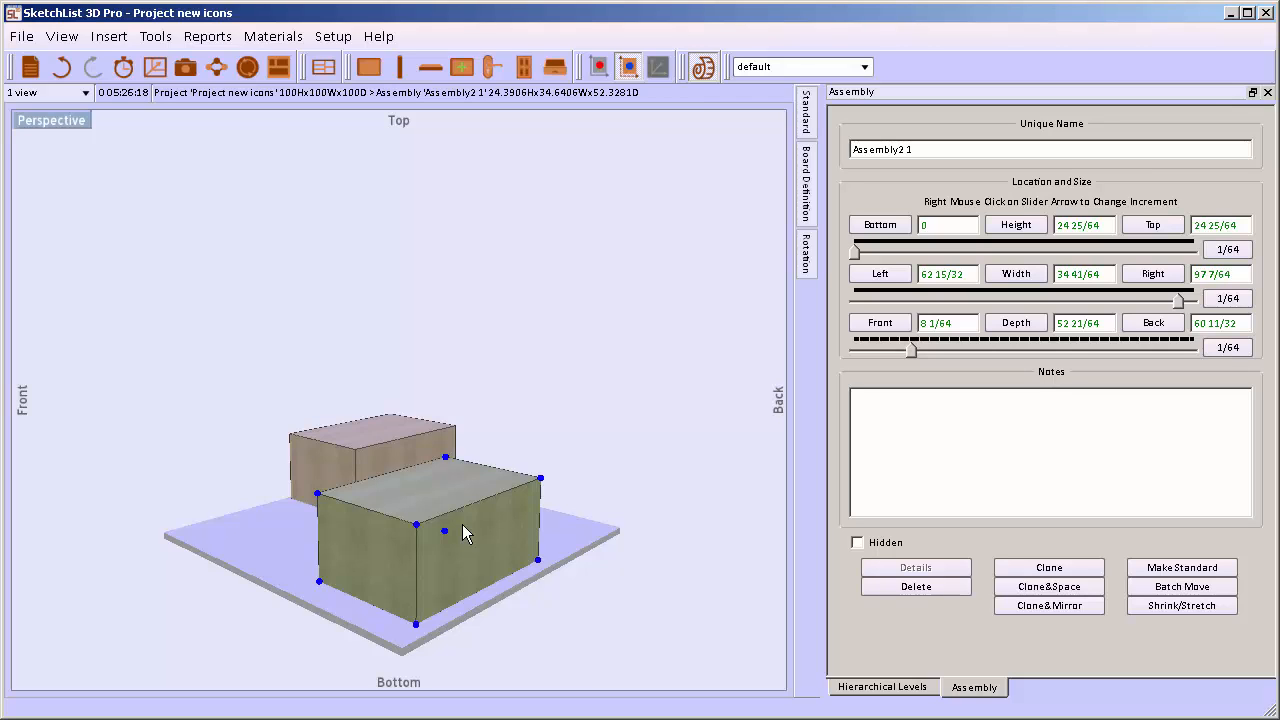
left_click_drag(463, 533, 290, 519)
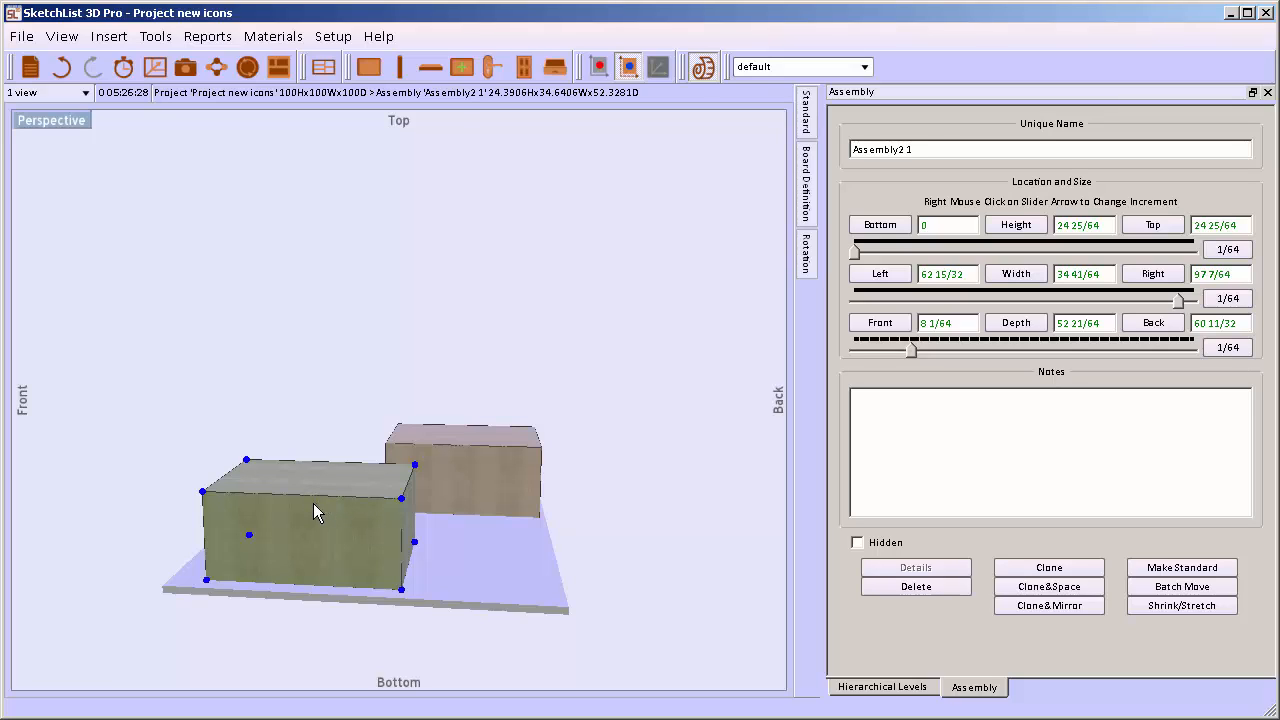
double_click(414, 466)
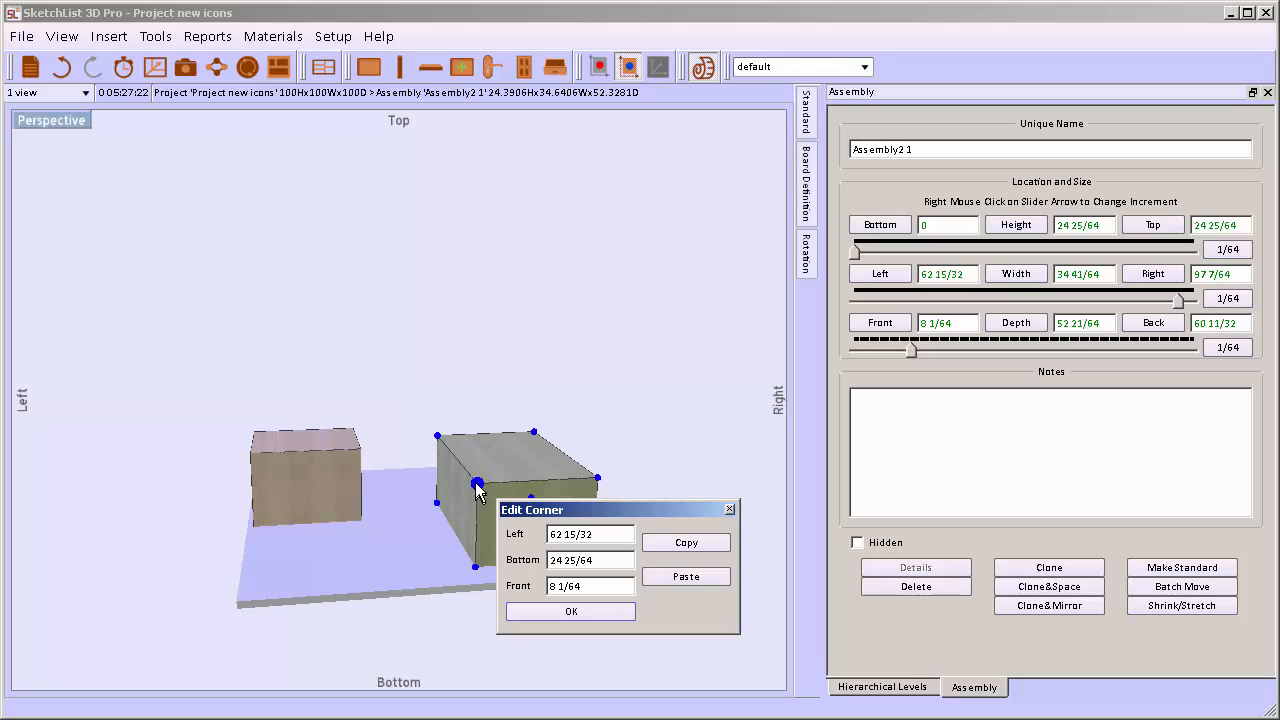
left_click(731, 510)
- Copy the upper front left corner position of Assembly2 1 and paste it onto the upper front right corner of Assembly2
left_click(477, 485)
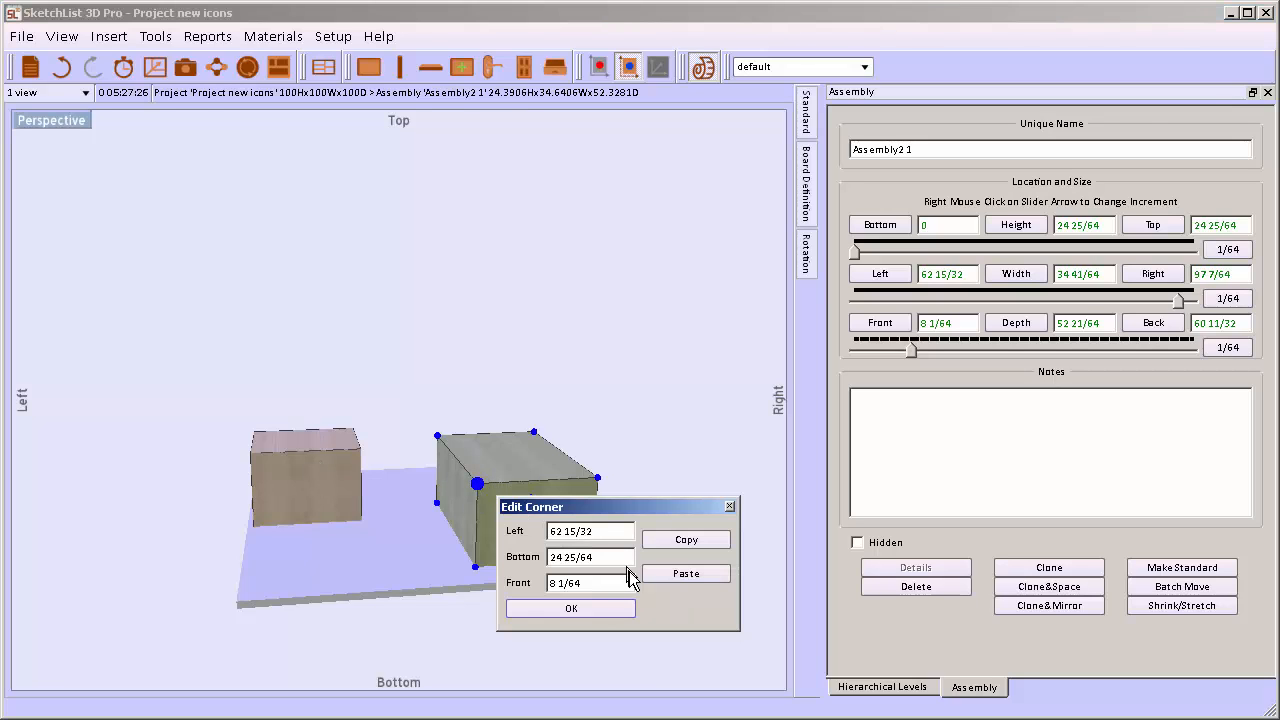
left_click(686, 541)
left_click(600, 608)
left_click(329, 470)
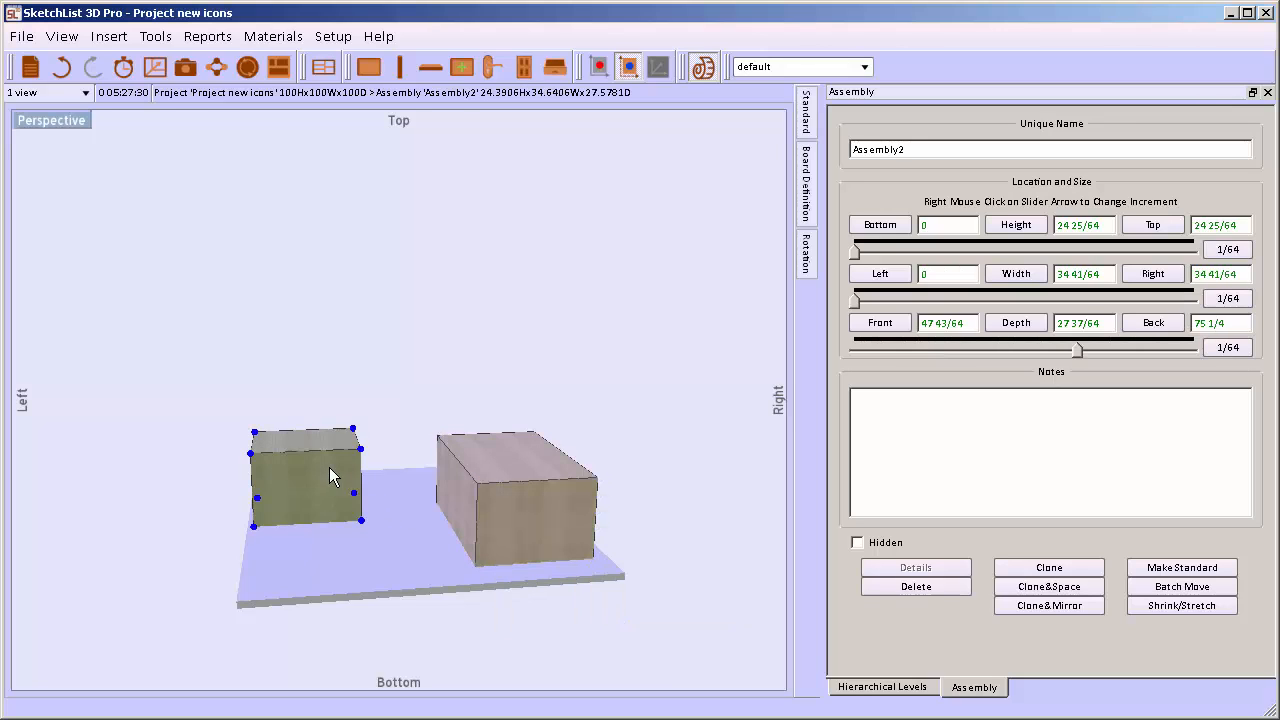
left_click(360, 450)
left_click(548, 540)
left_click(452, 577)
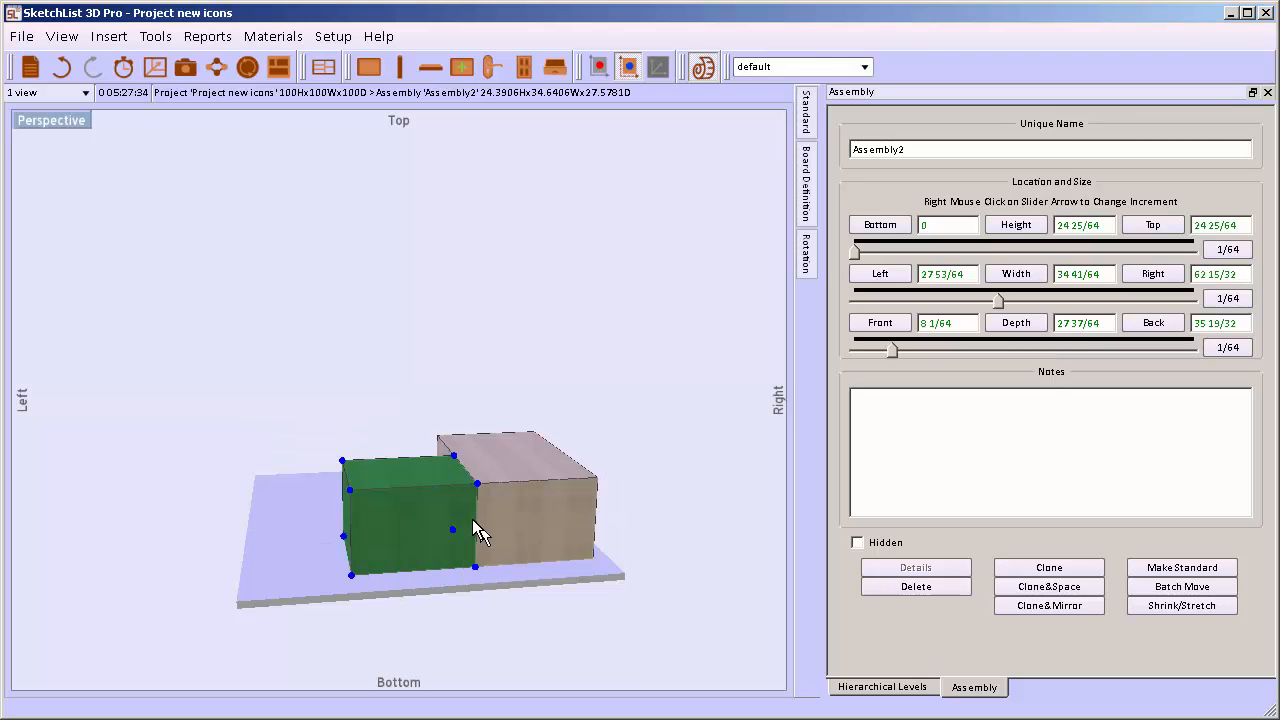
- Copy the upper front left corner position of Assembly2 1 and paste it onto the lower front right corner of Assembly2
left_click(499, 497)
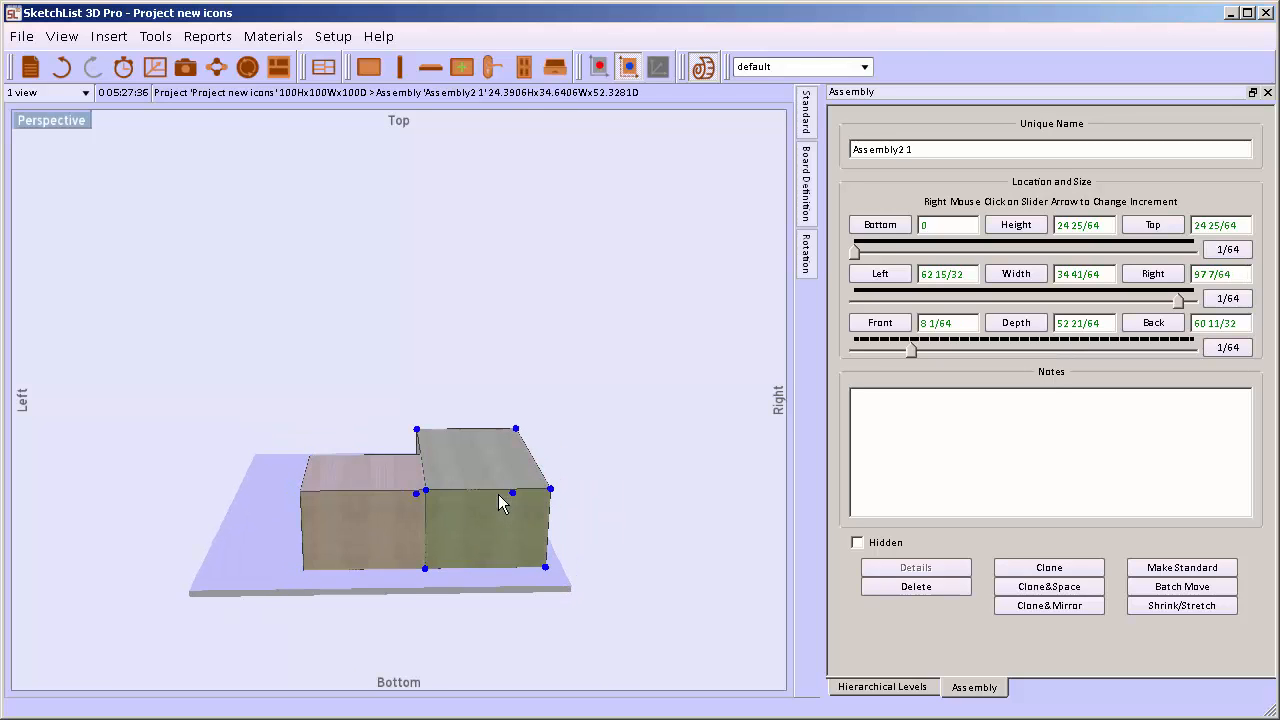
left_click(356, 508)
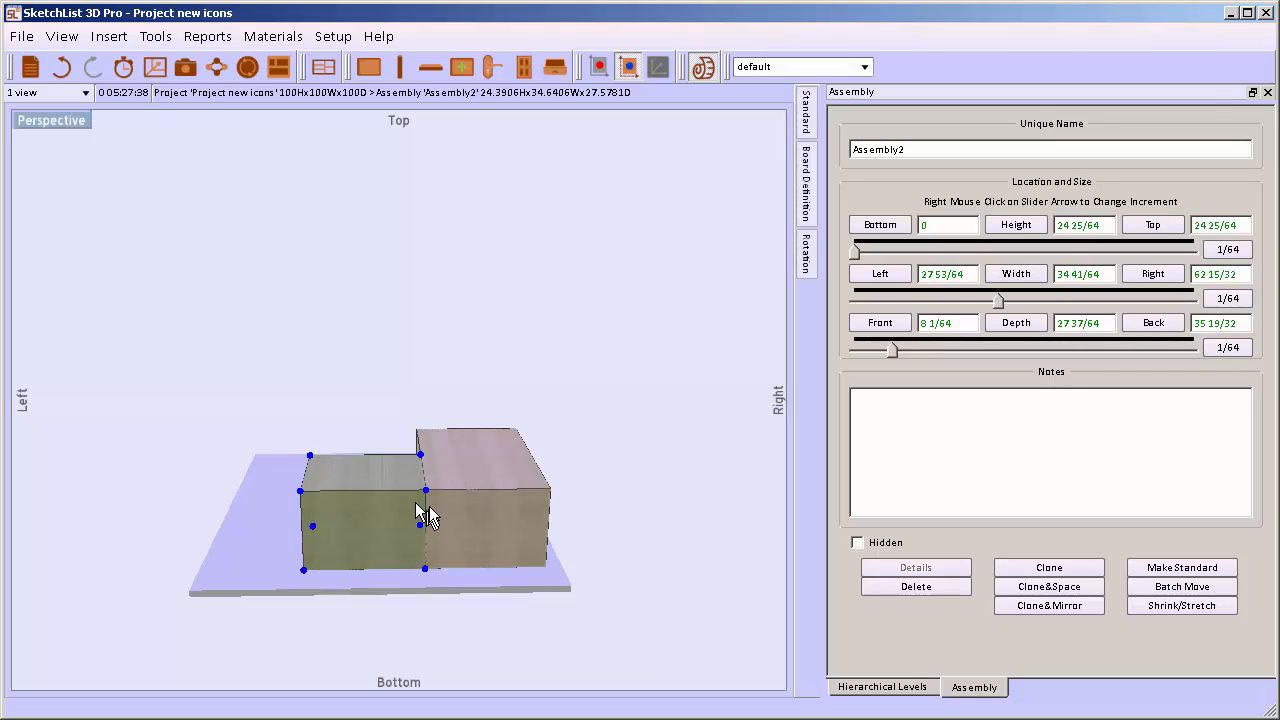
left_click(457, 508)
left_click_drag(457, 508, 530, 463)
left_click(376, 498)
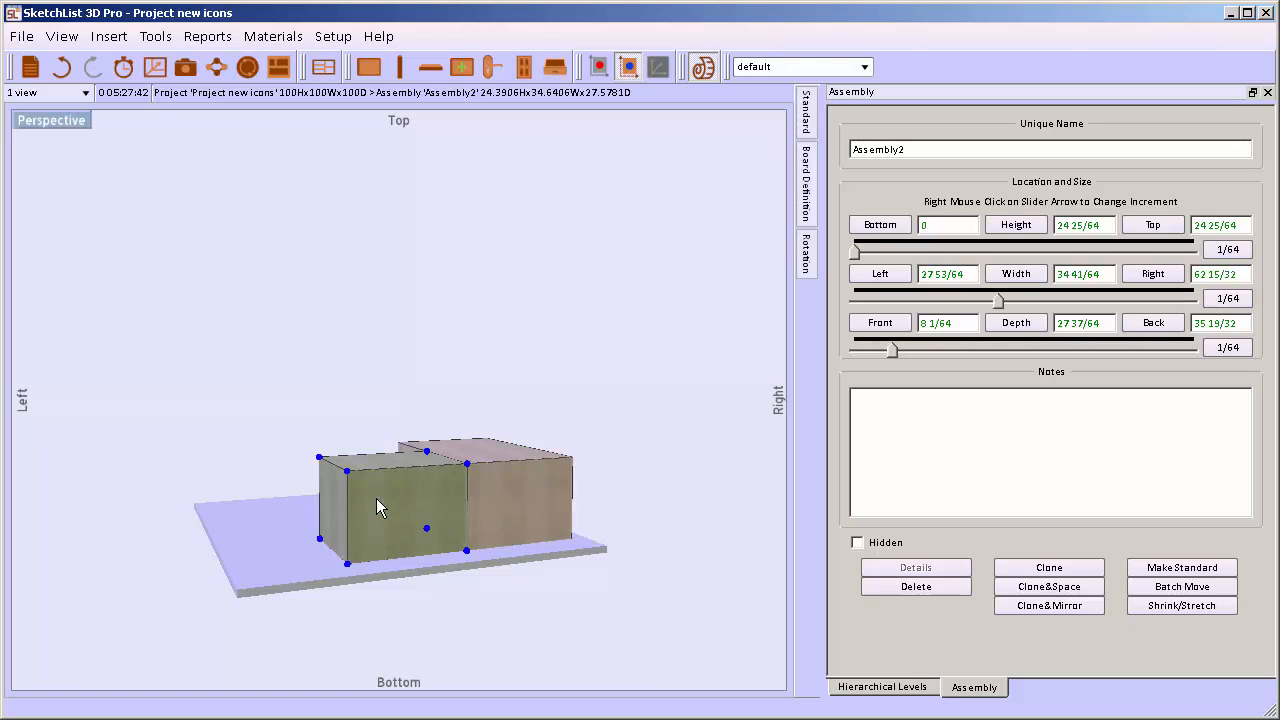
left_click(518, 480)
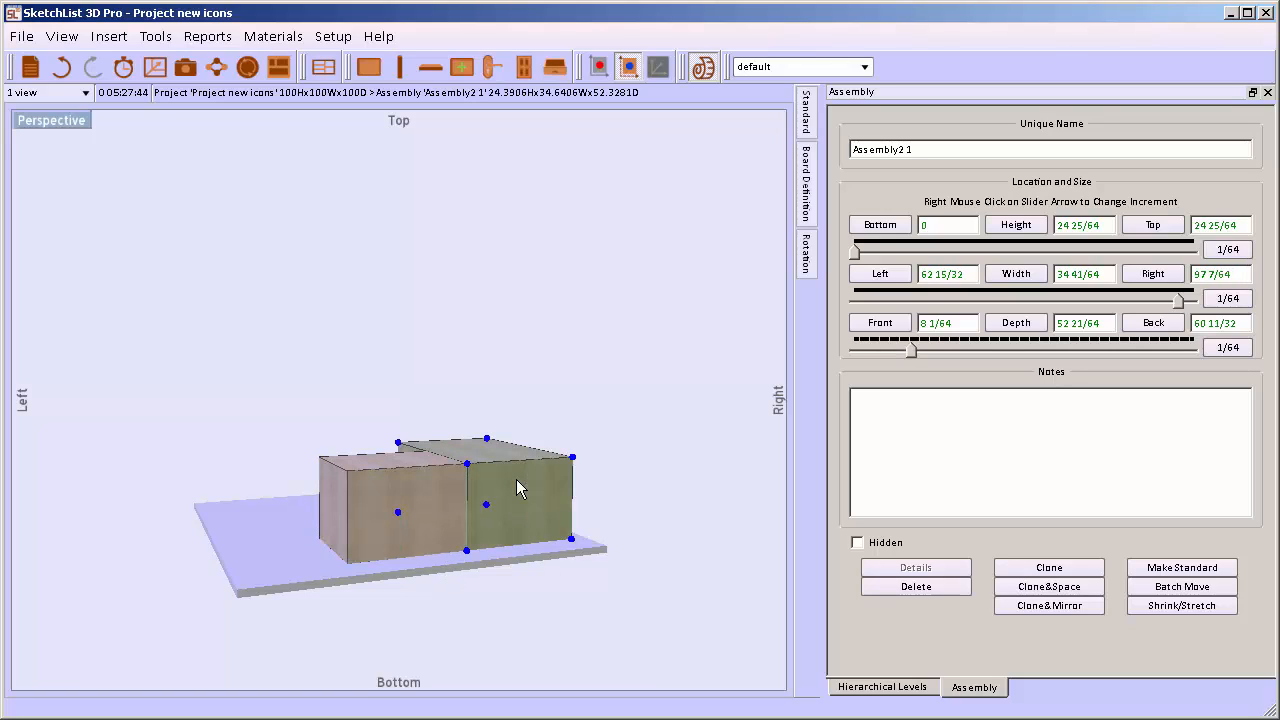
left_click(467, 464)
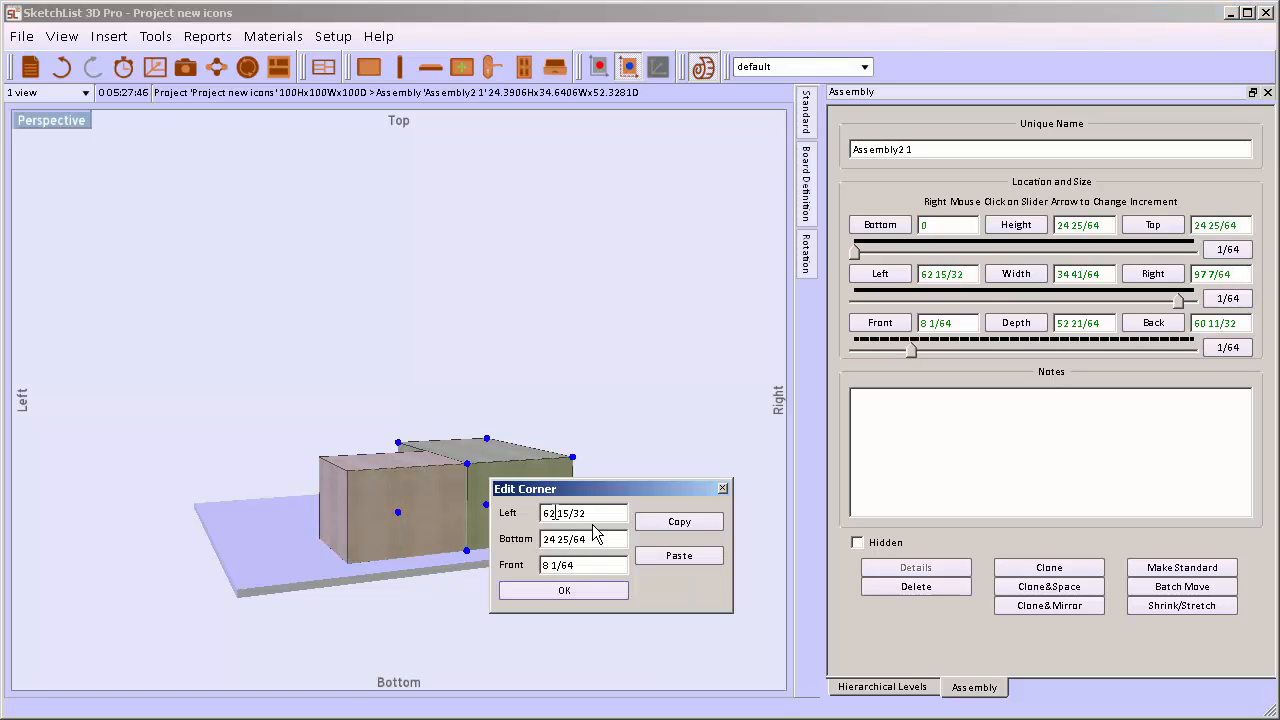
left_click(615, 586)
left_click(389, 516)
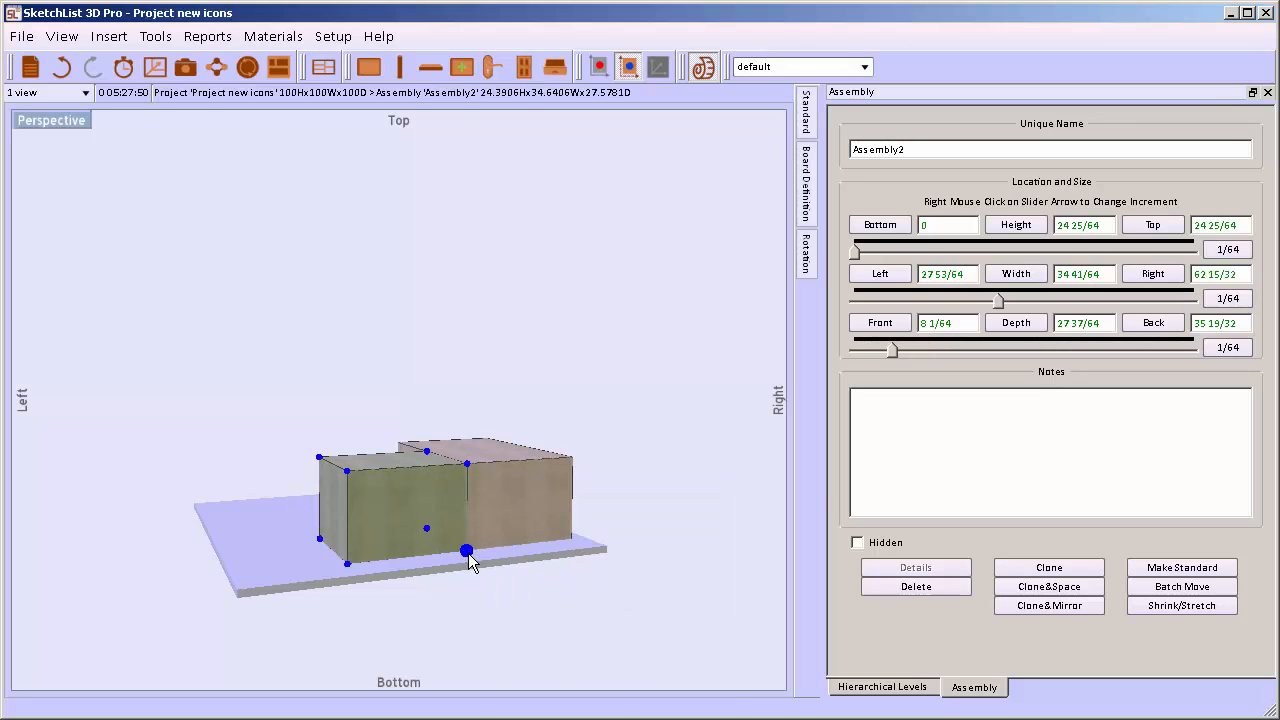
left_click(467, 551)
left_click(679, 647)
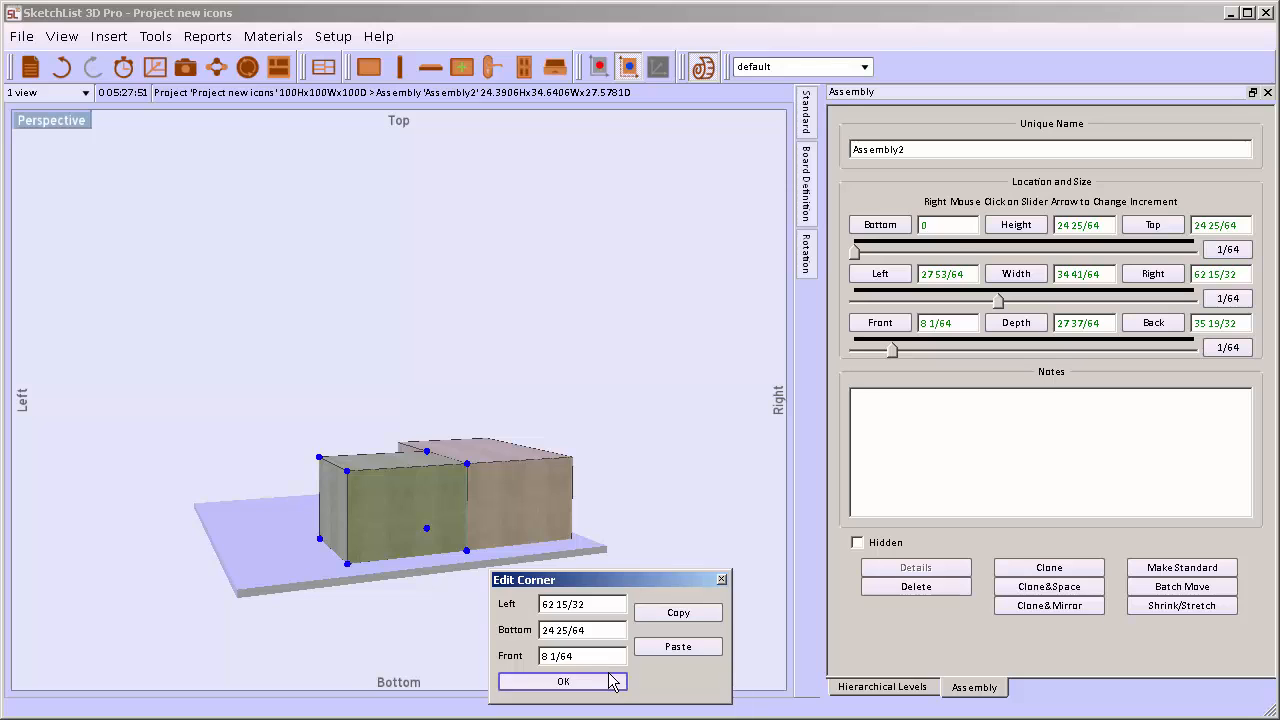
left_click(609, 674)
- Try to paste the upper front left corner position of Assembly2 1 onto the lower back right corner of Assembly2
left_click_drag(480, 487, 297, 561)
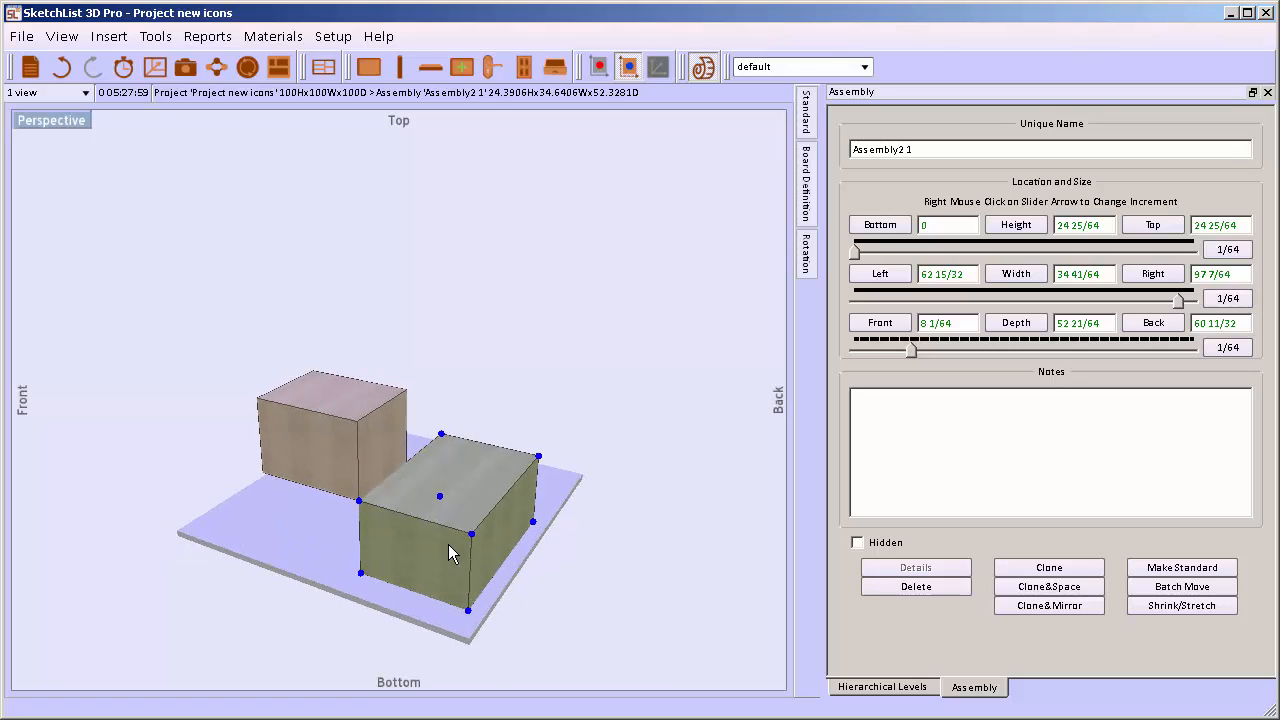
left_click(359, 501)
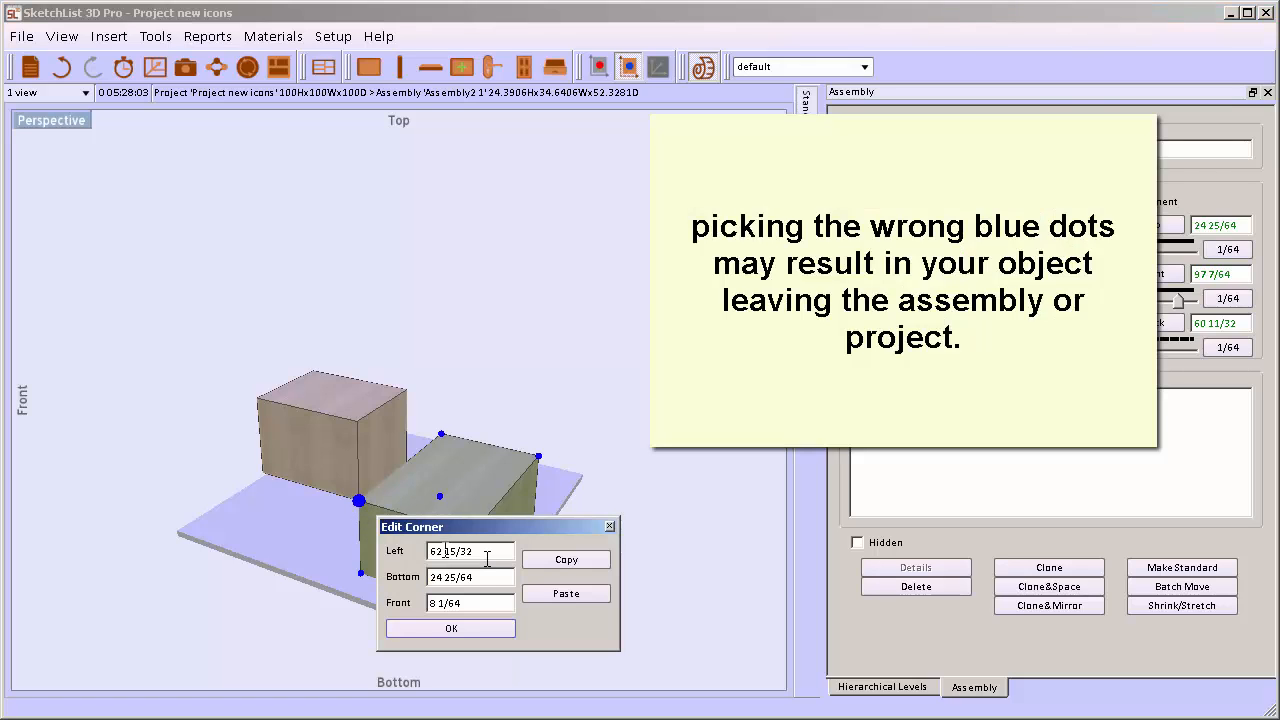
left_click(493, 632)
left_click(388, 450)
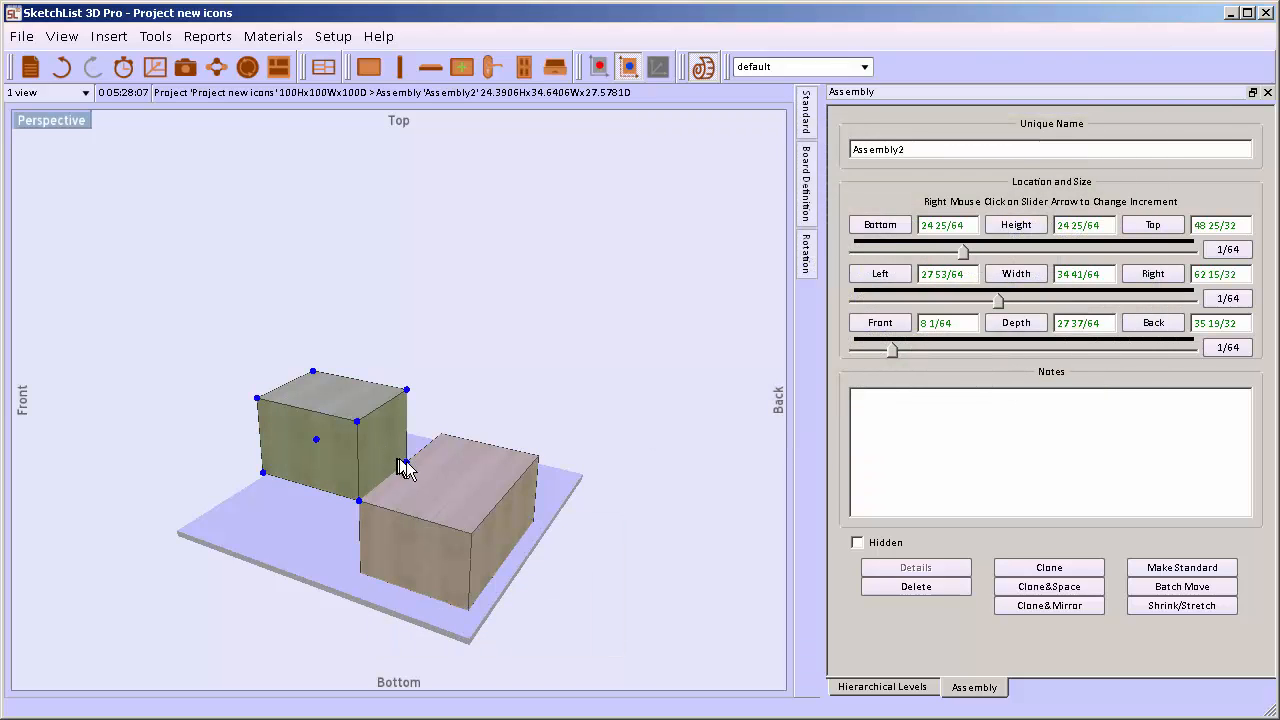
left_click(406, 462)
left_click(597, 558)
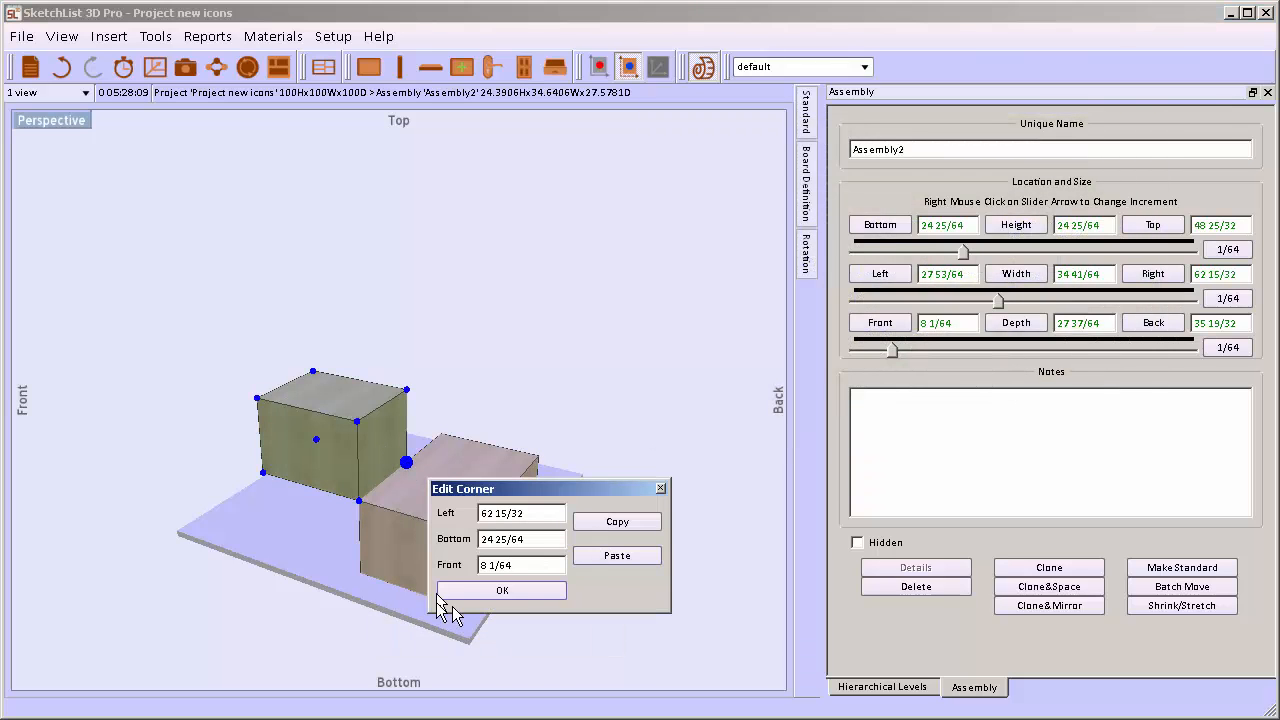
left_click(498, 592)
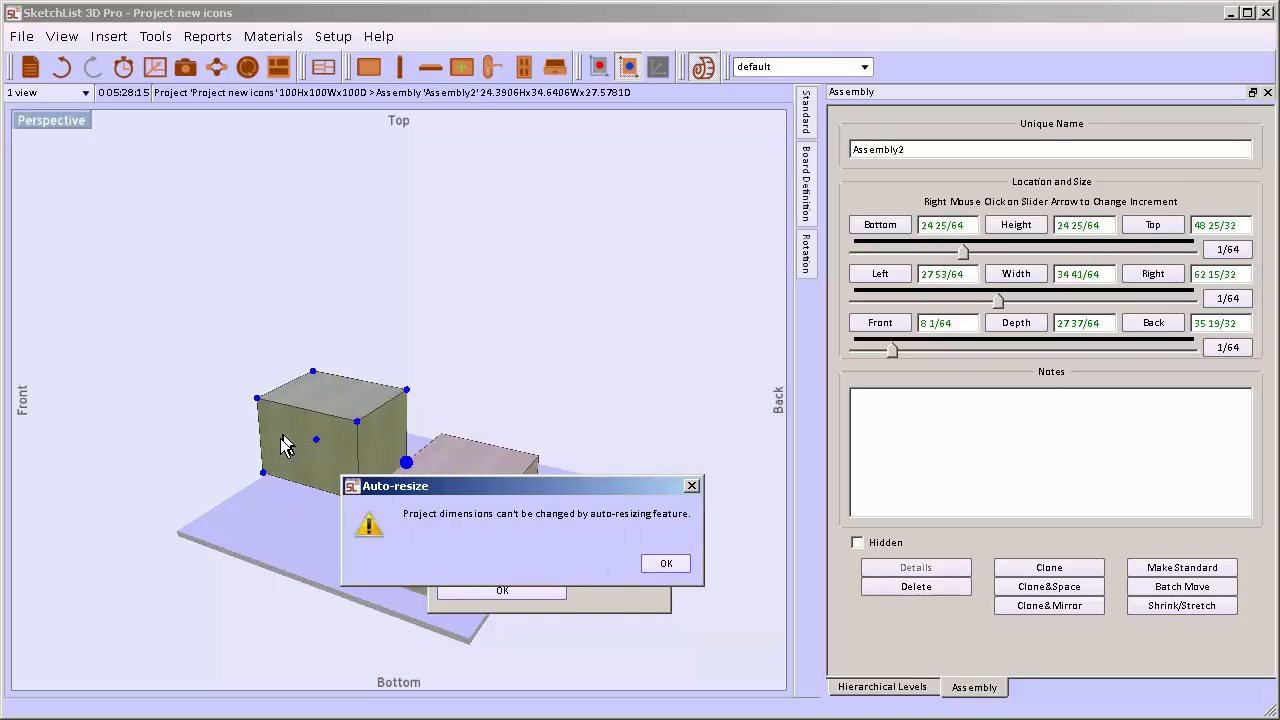
left_click(668, 565)
left_click(726, 583)
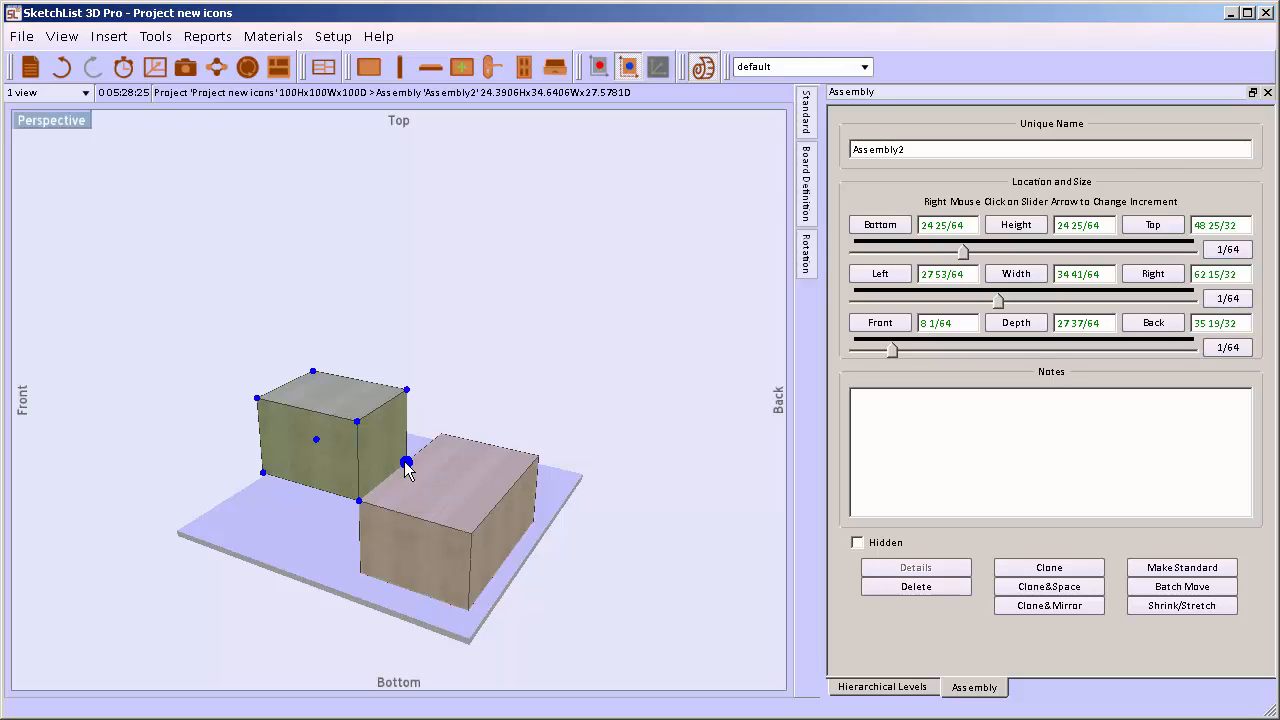
- Move Assembly2 freely upwards by its lower back right location point, raising its bottom to about 45 9/16
left_click_drag(406, 466, 446, 392, "shift")
left_click(441, 437)
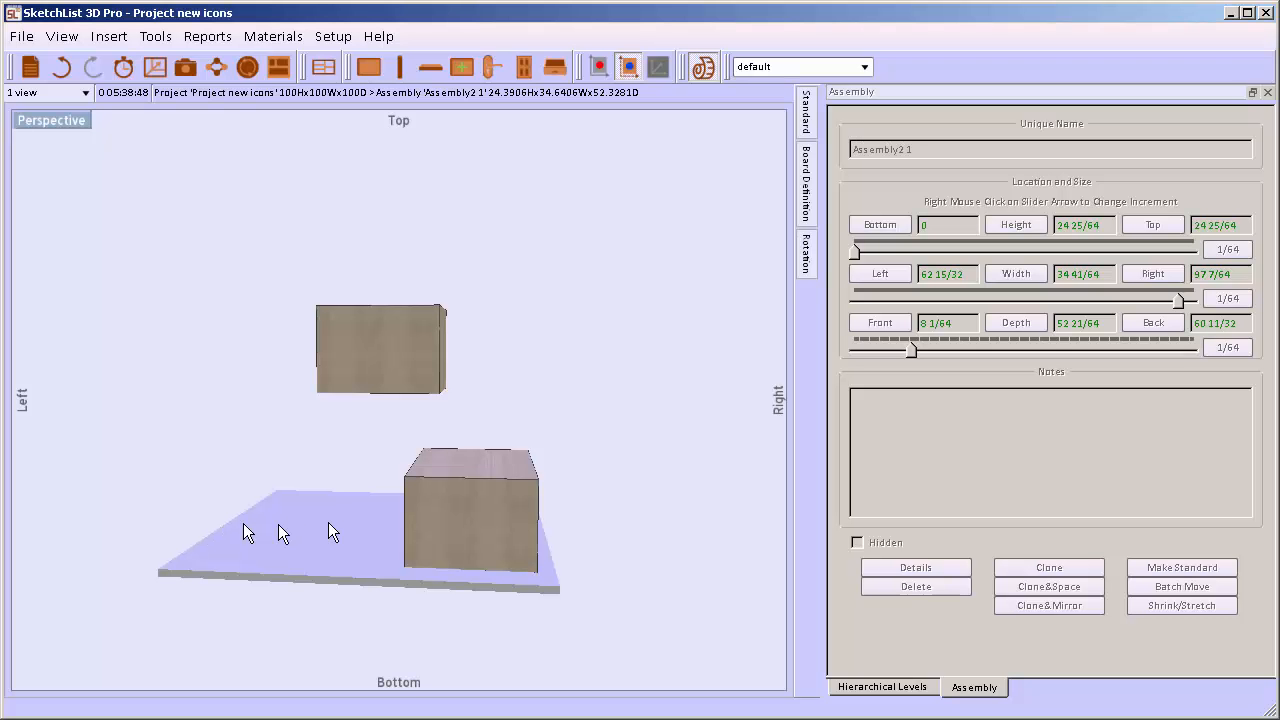
- Turn on the coordinate axes for Assembly2 1 and select Assembly2 to show its axes too
left_click(457, 530)
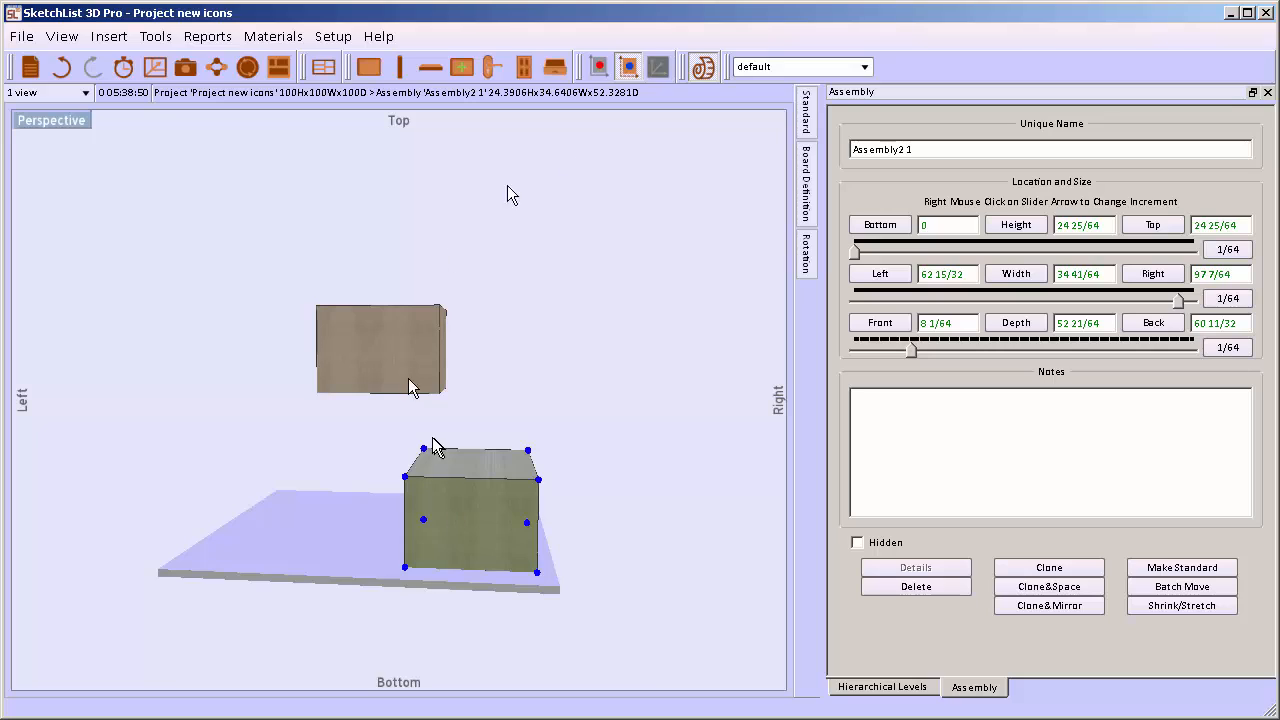
left_click(658, 67)
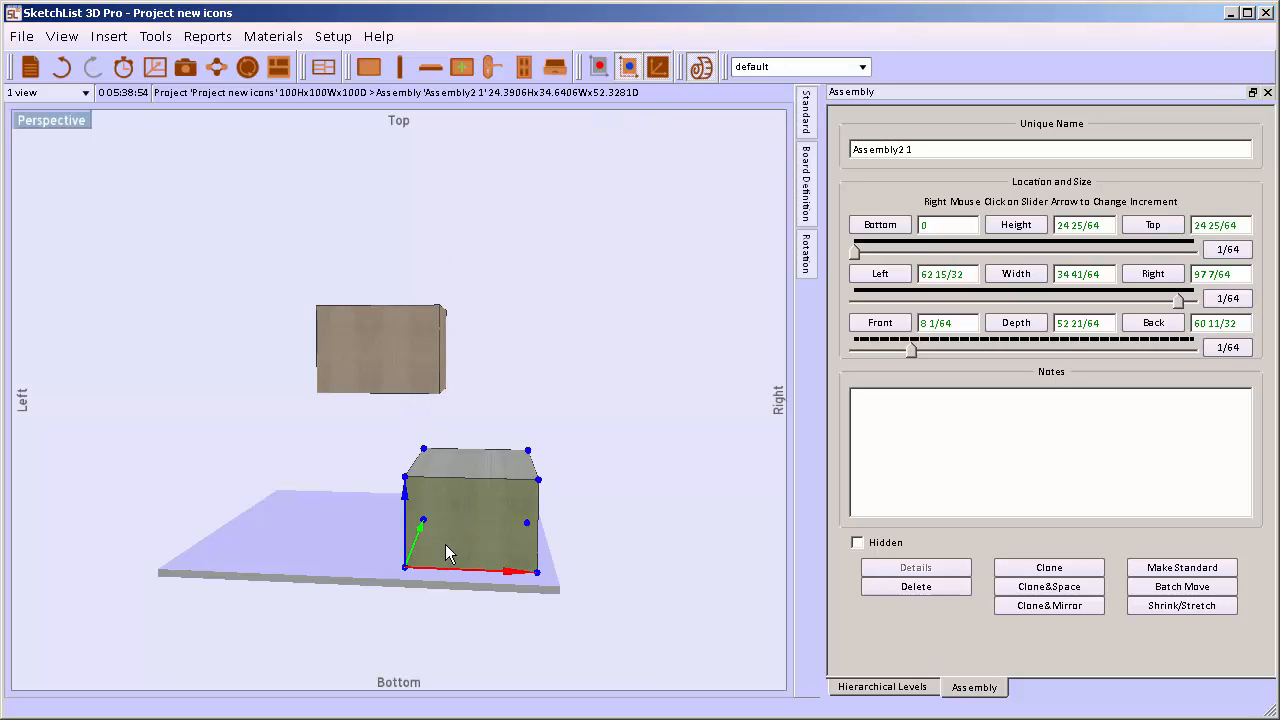
left_click(405, 375)
- Lower the bottom of Assembly2 to 43 31/64 and shift its front position back to 35 1/32
left_click_drag(290, 380, 423, 471)
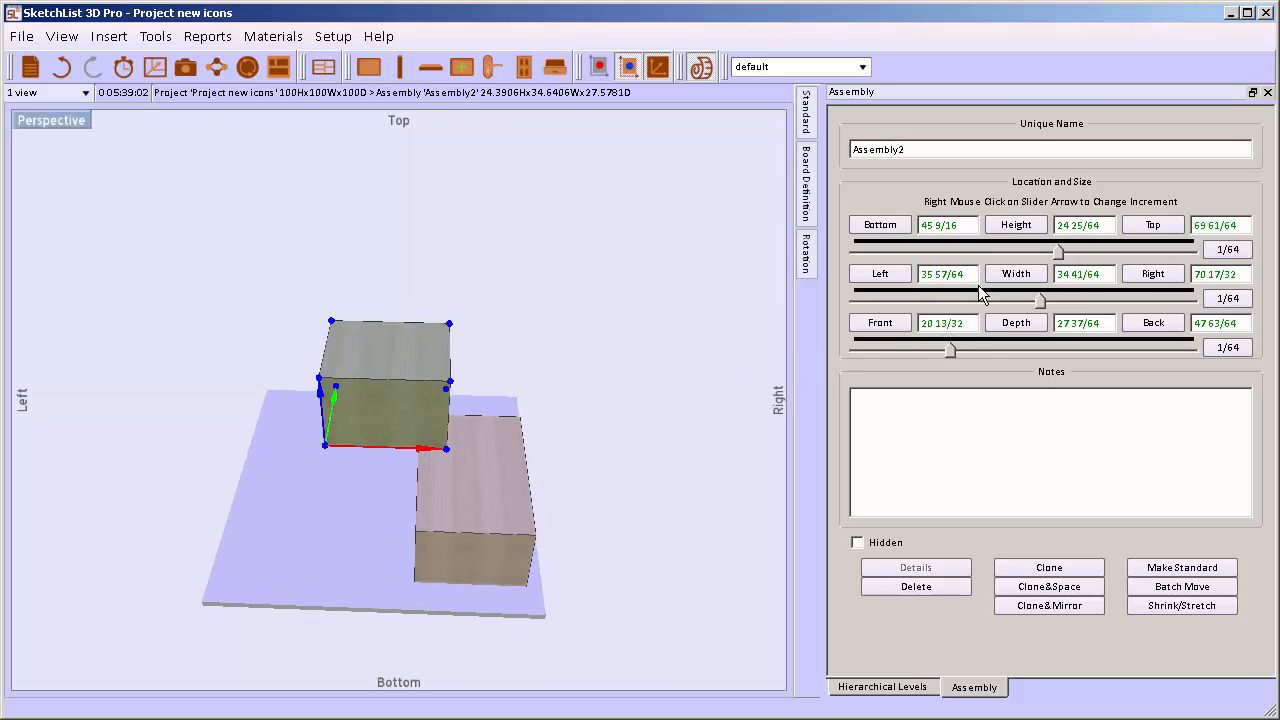
left_click_drag(1058, 250, 1048, 250)
left_click_drag(951, 350, 1019, 352)
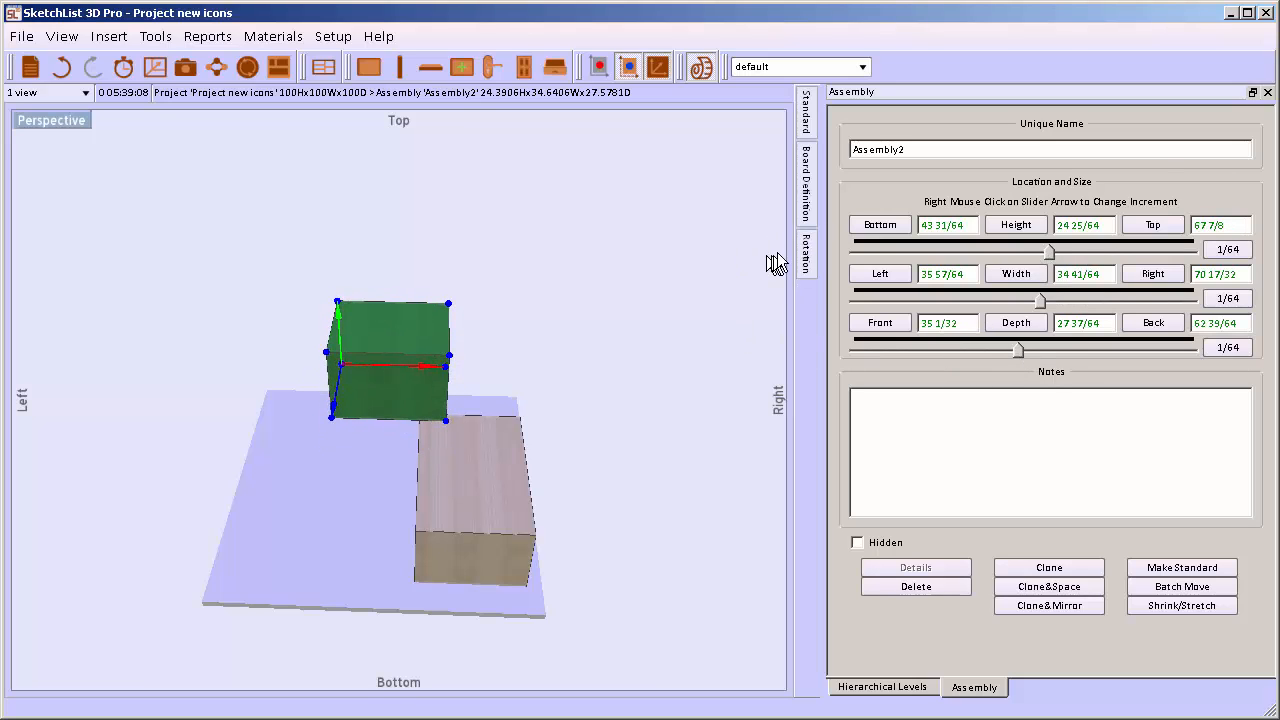
- Rotate Assembly2 by 90 degrees using the third rotation angle and examine the orientation of its turned axes
left_click(807, 252)
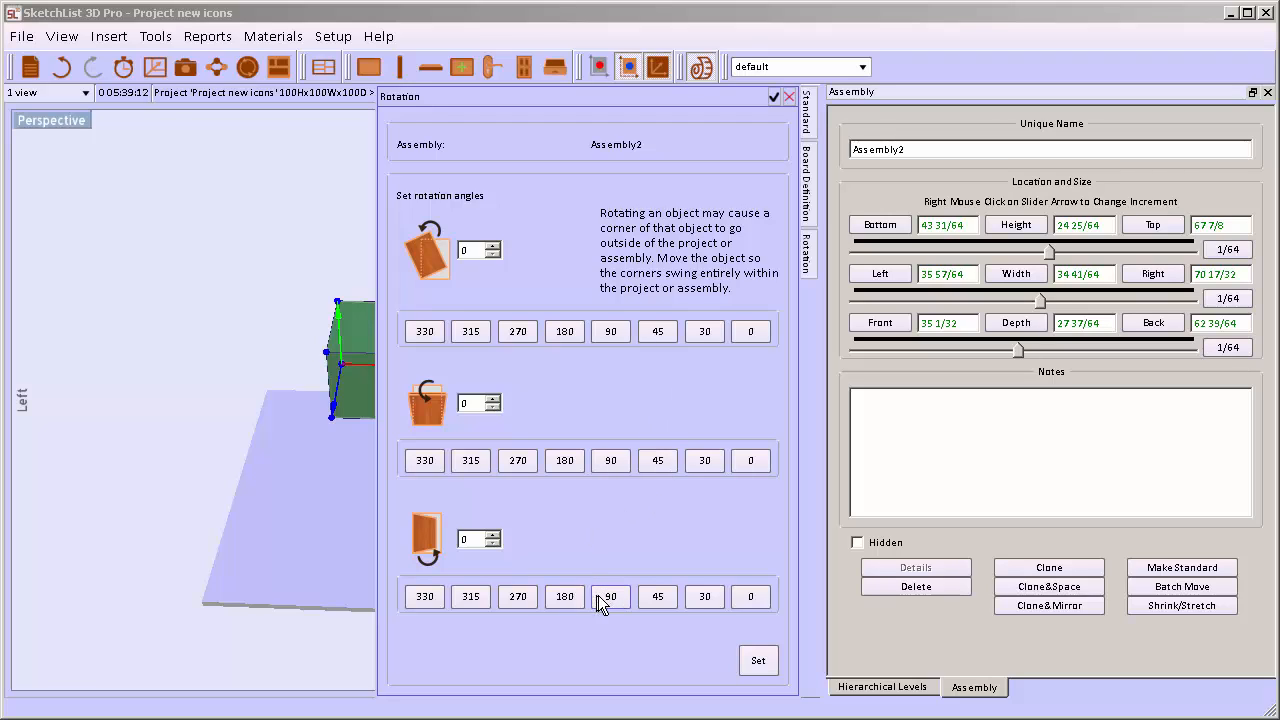
left_click(569, 596)
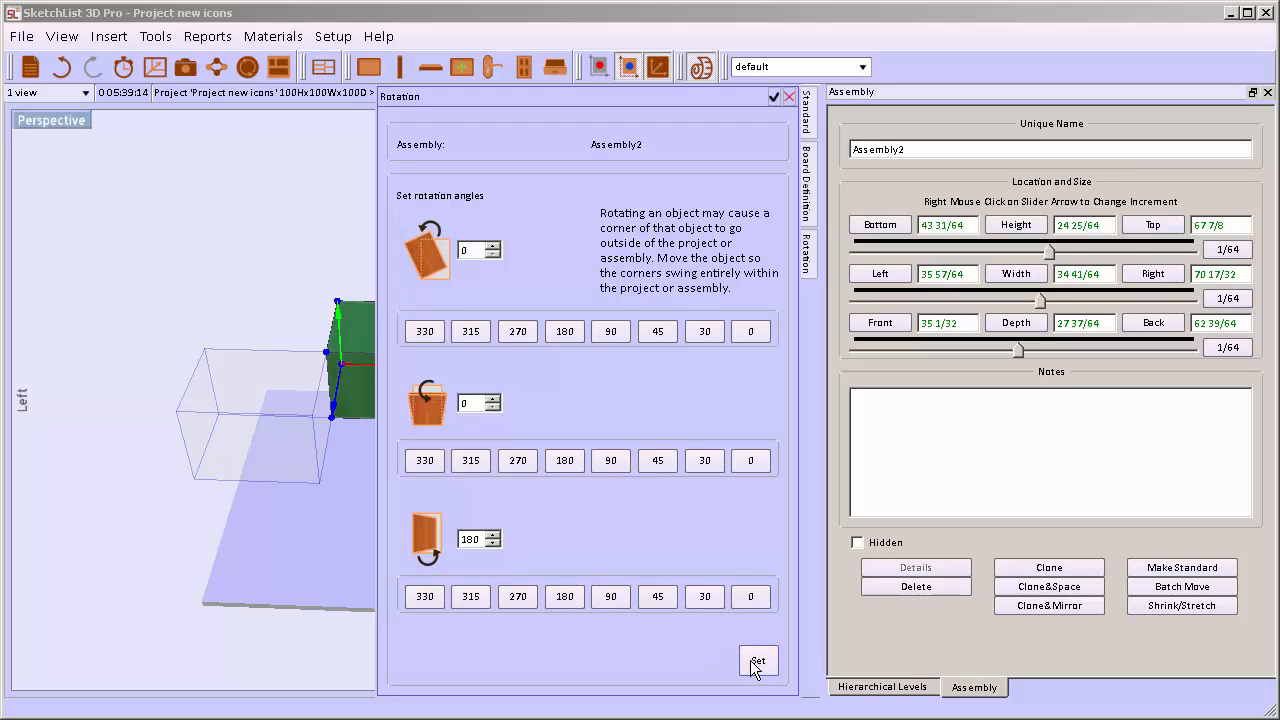
left_click(621, 596)
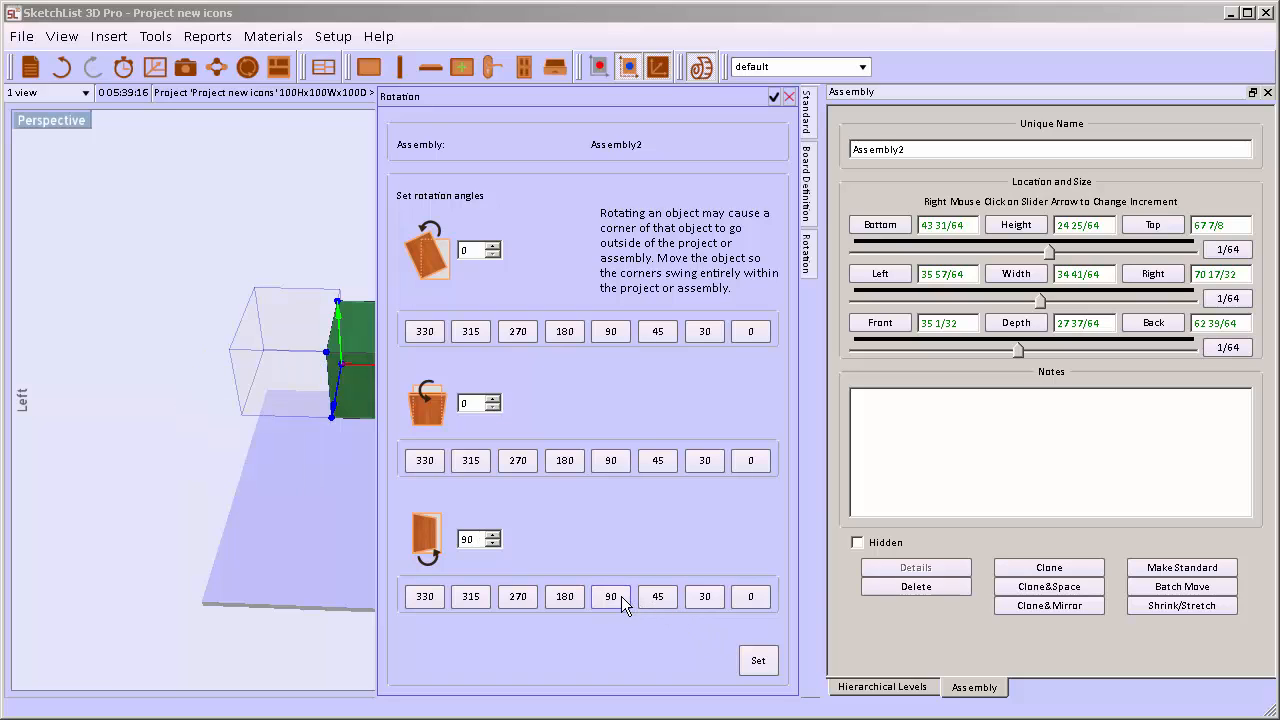
left_click(758, 660)
middle_click_drag(320, 410, 286, 312)
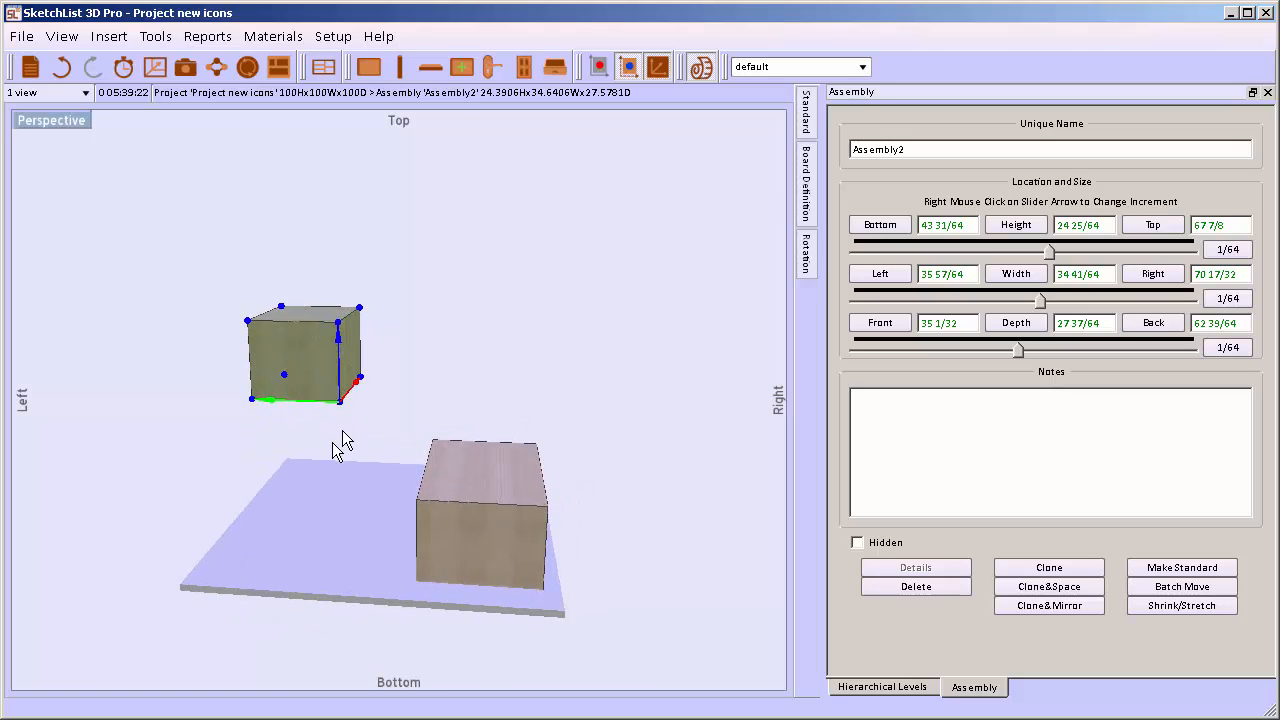
middle_click_drag(337, 409, 377, 404)
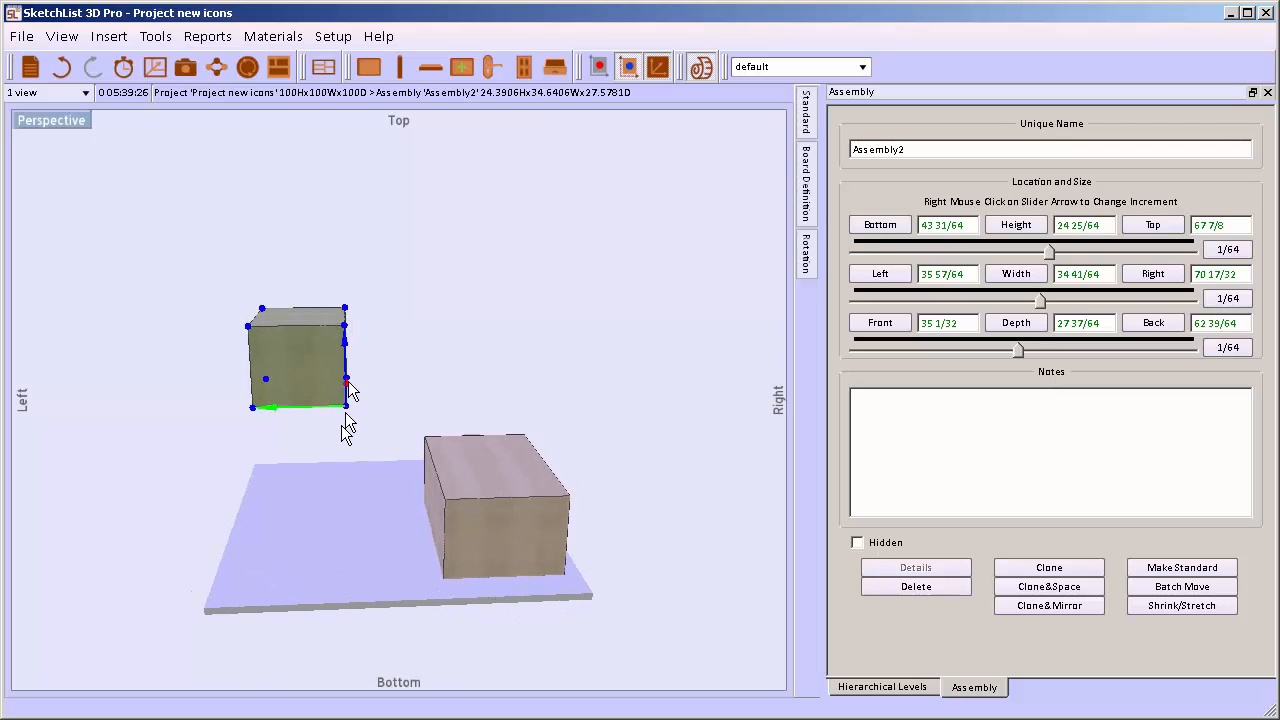
mouse_move(314, 377)
middle_mouse_down()
mouse_move(281, 372)
mouse_move(295, 366)
middle_mouse_up()
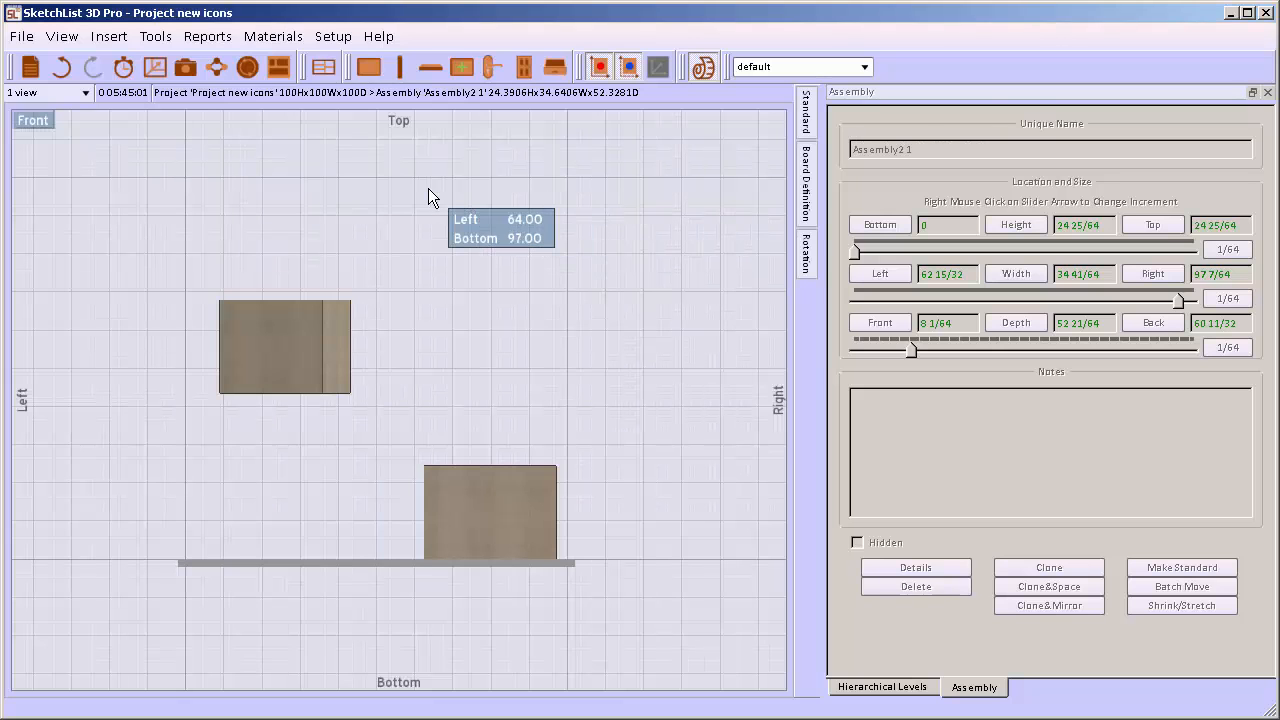
- Measure the distance from the upper right corner of Assembly2 1 to the lower right corner of Assembly2, and clear that dimension
left_click(698, 70)
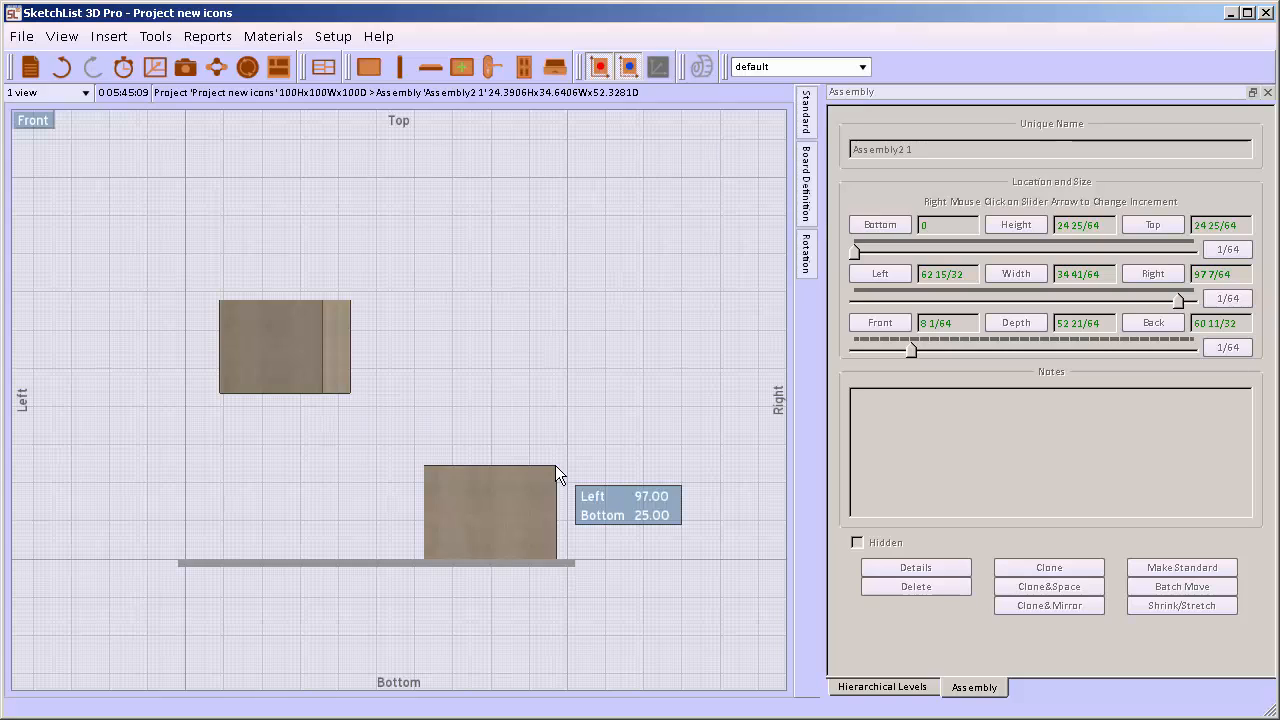
left_click(555, 465)
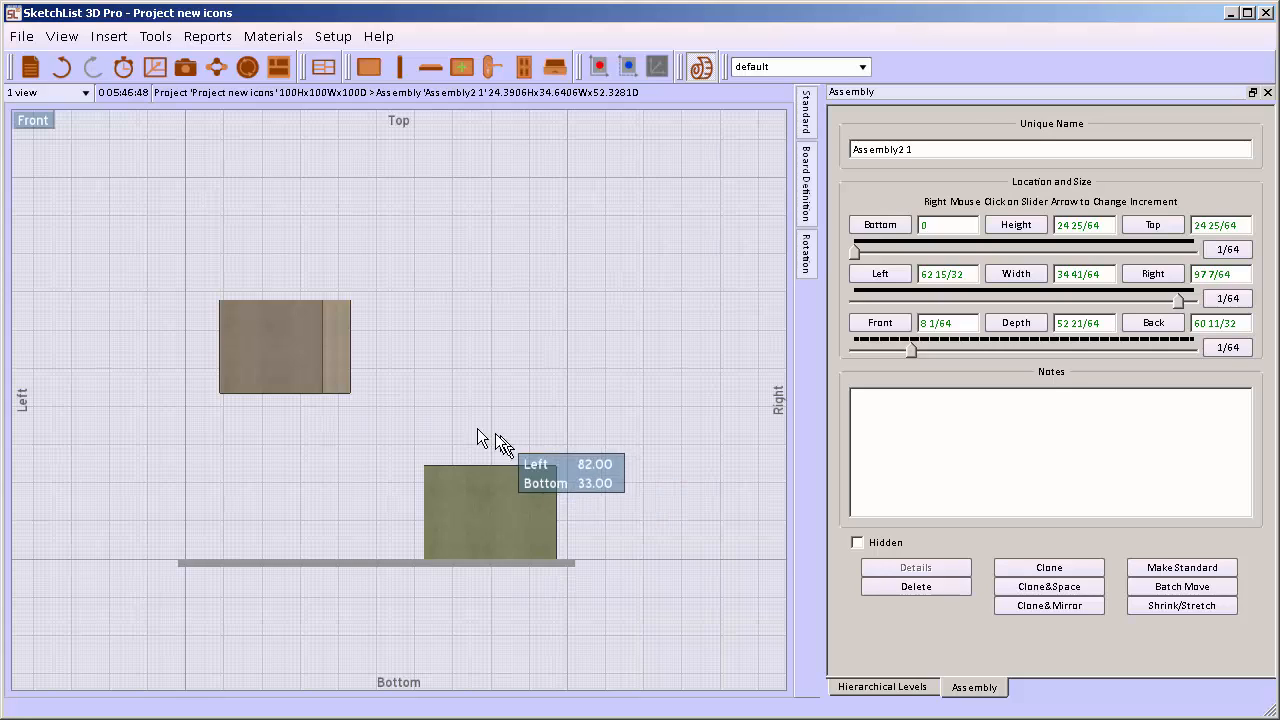
left_click(349, 393)
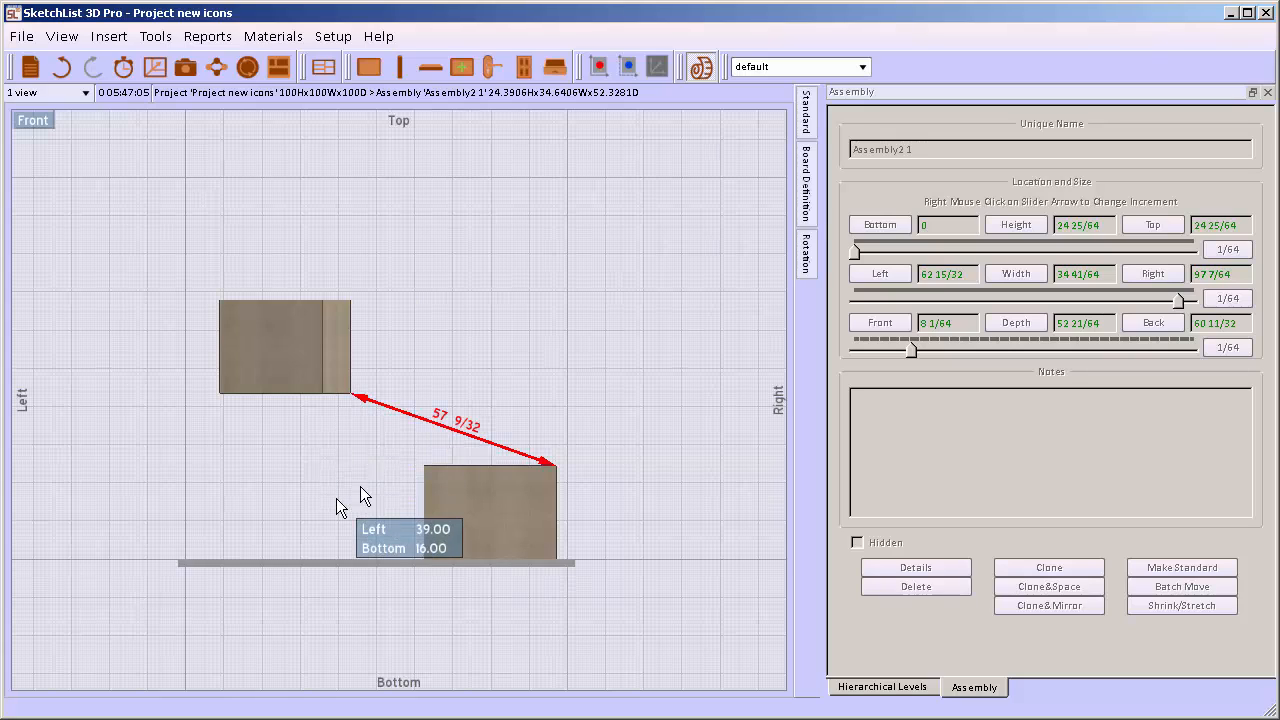
left_click(476, 435)
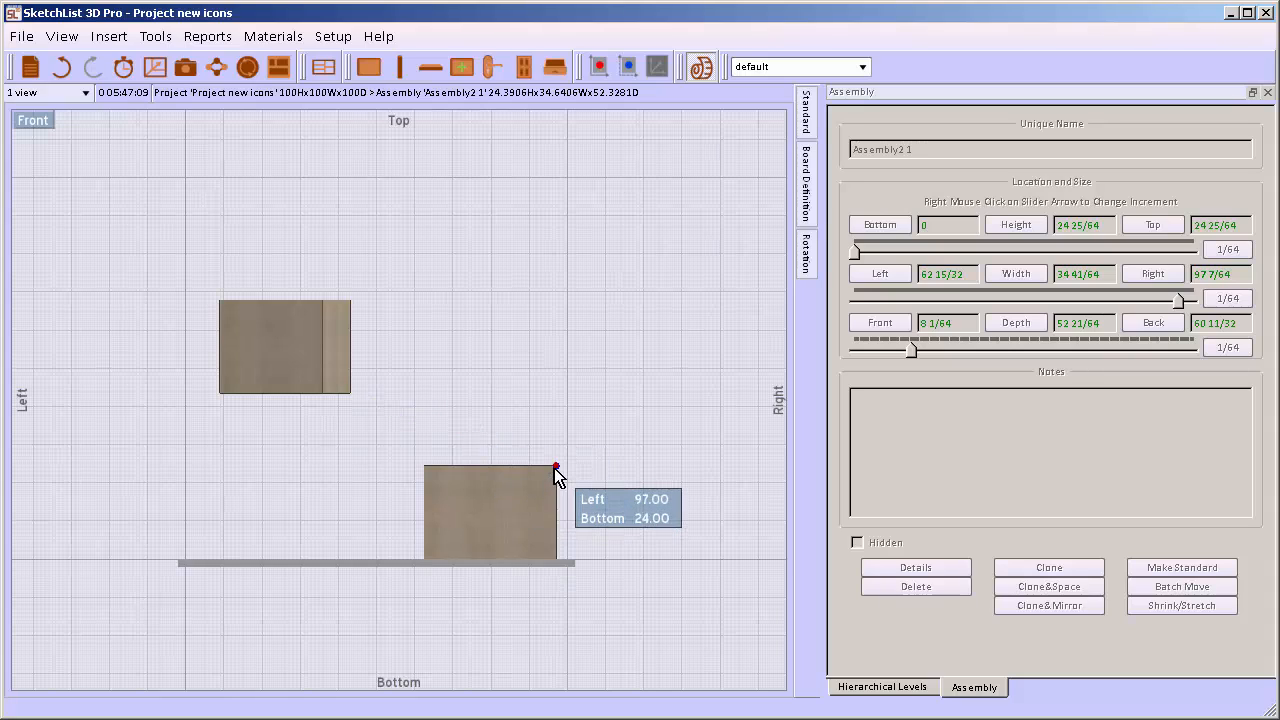
- Measure the top edge of Assembly2 1, the bottom edge of Assembly2 and the left edge of Assembly2 1
left_click(555, 467)
left_click(431, 466)
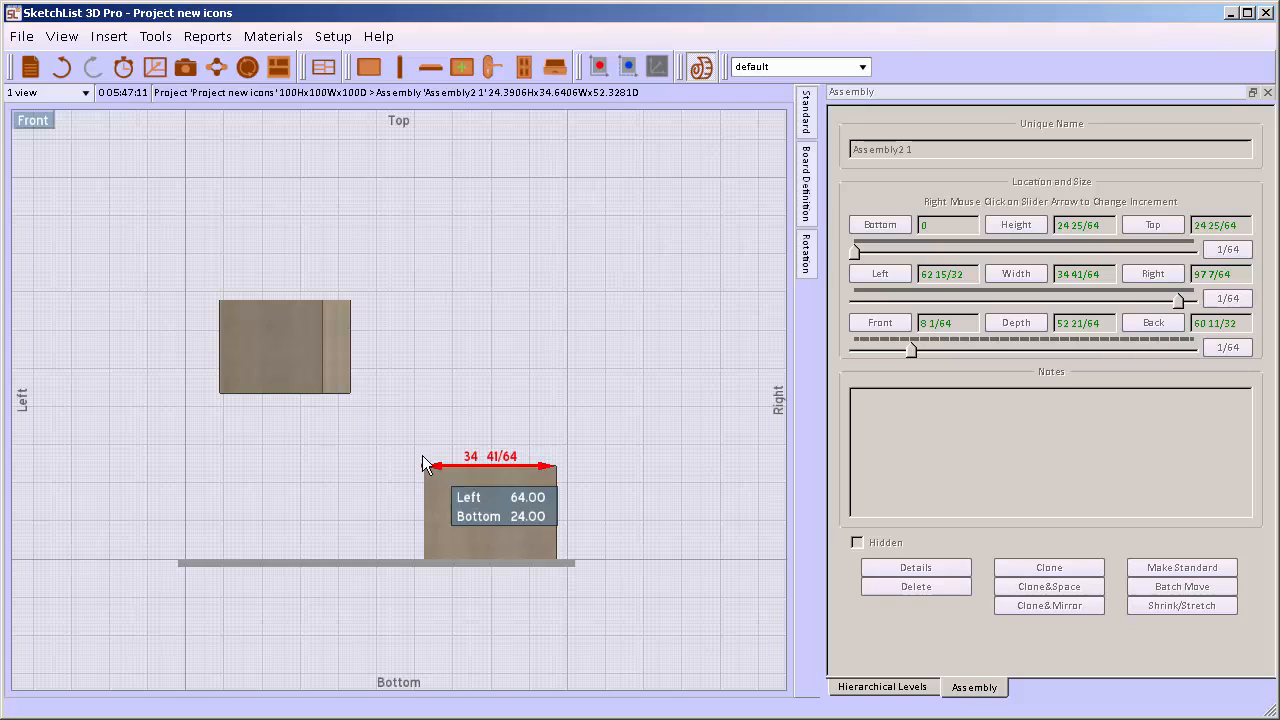
left_click(349, 392)
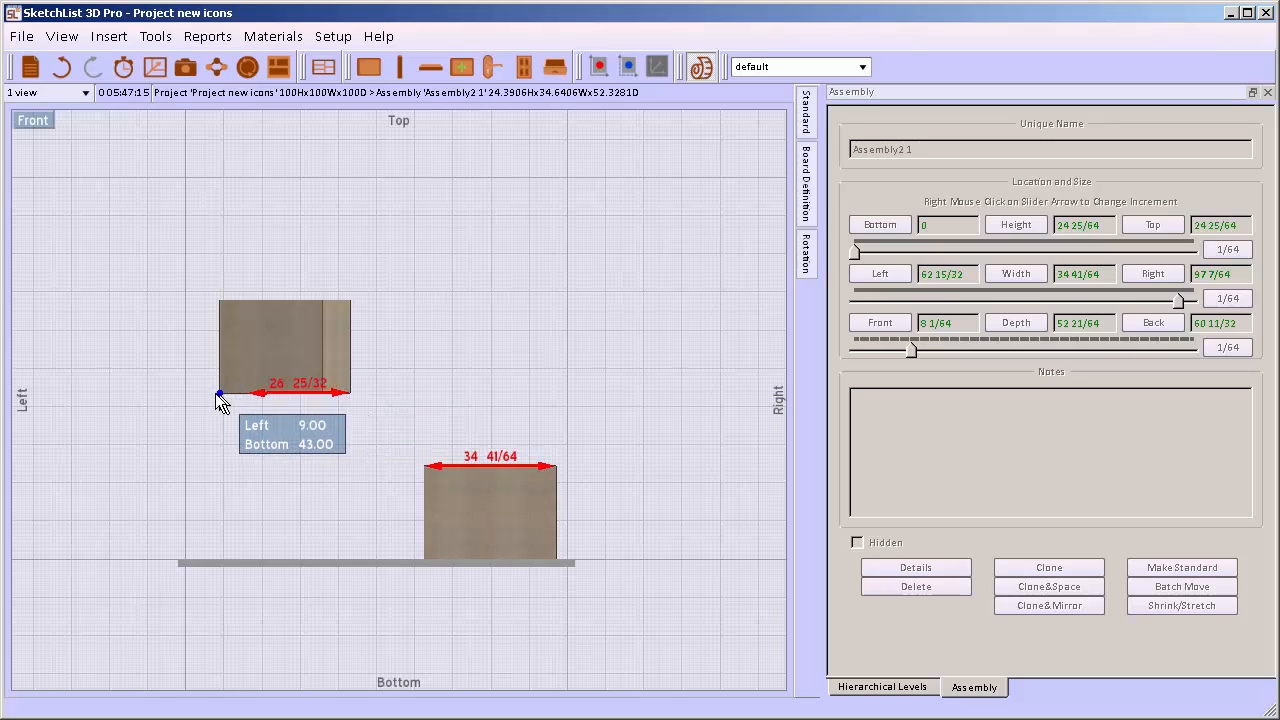
left_click(220, 393)
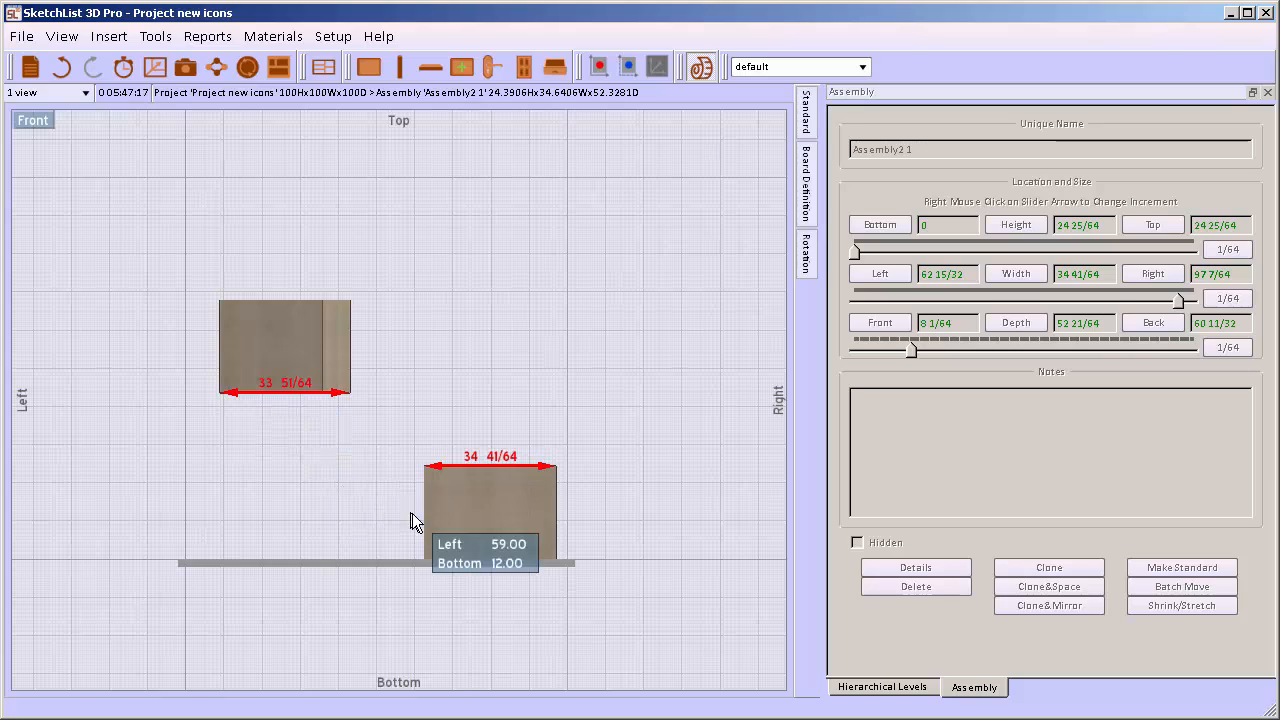
left_click(425, 558)
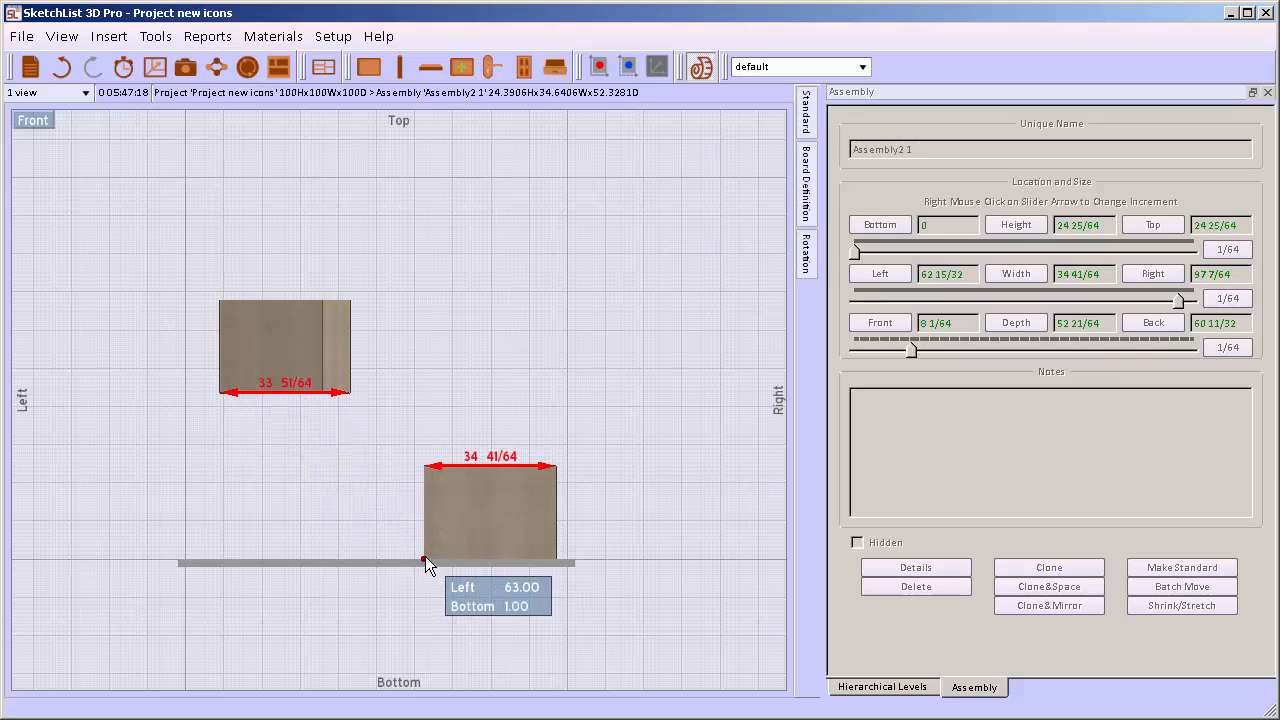
left_click(424, 467)
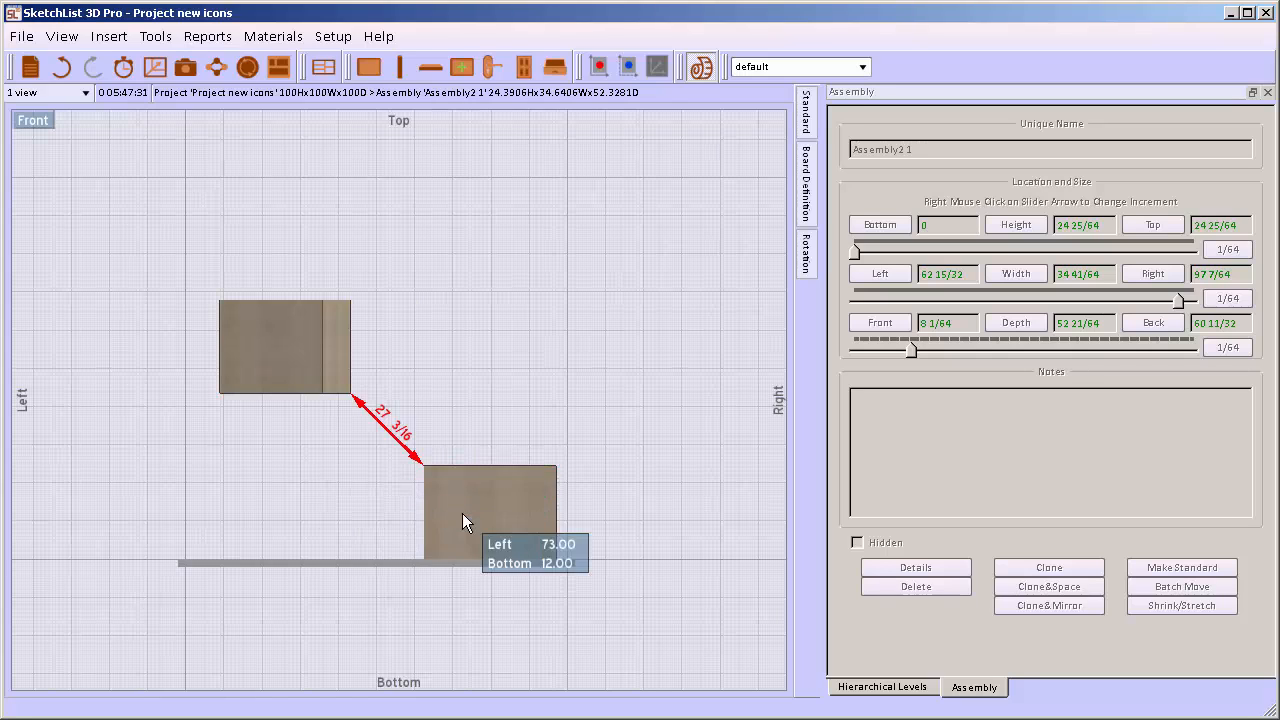
- Shift Assembly2 sideways to a left position of 26 1/32 and dismiss the auto-resize warning
left_click(280, 331)
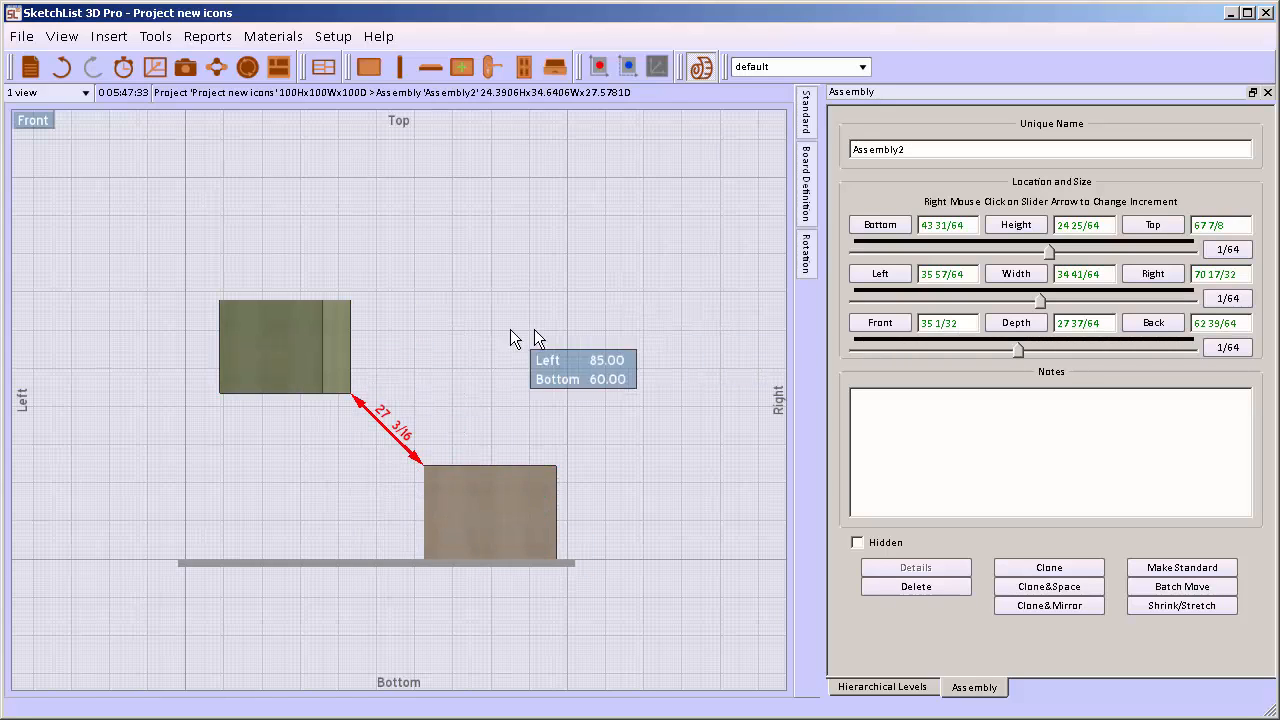
left_click_drag(1043, 297, 990, 300)
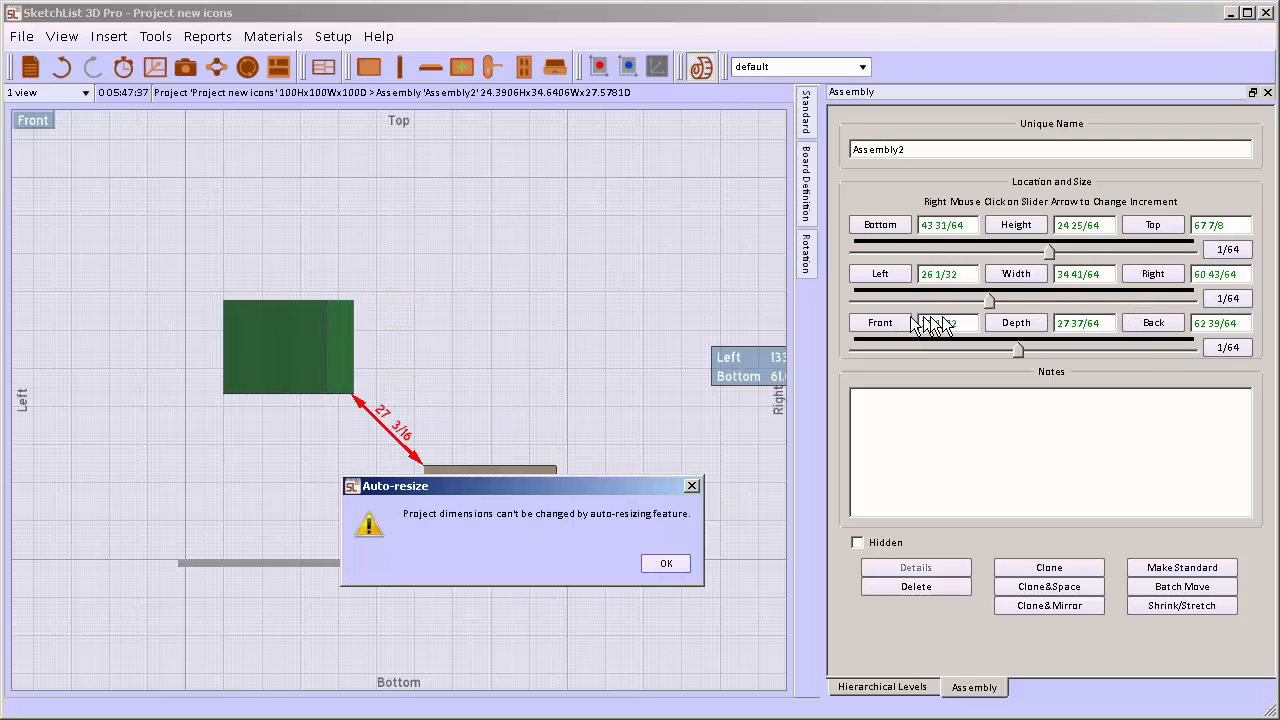
left_click(665, 566)
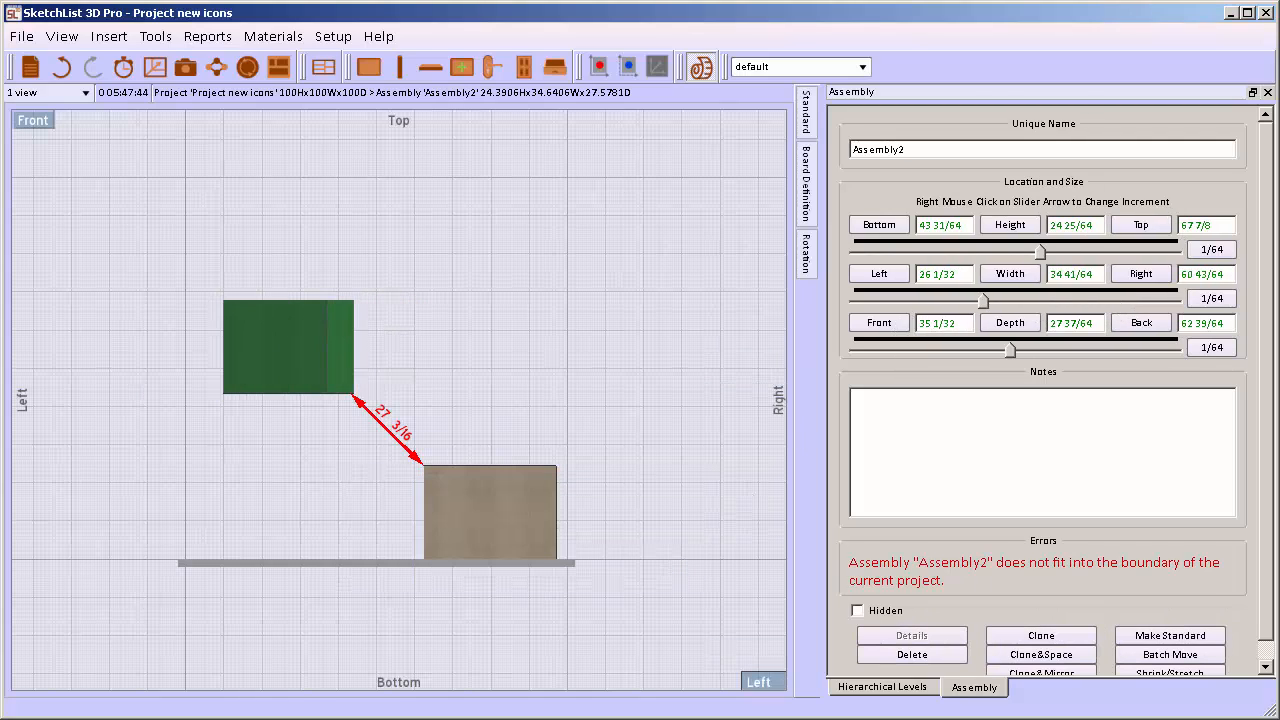